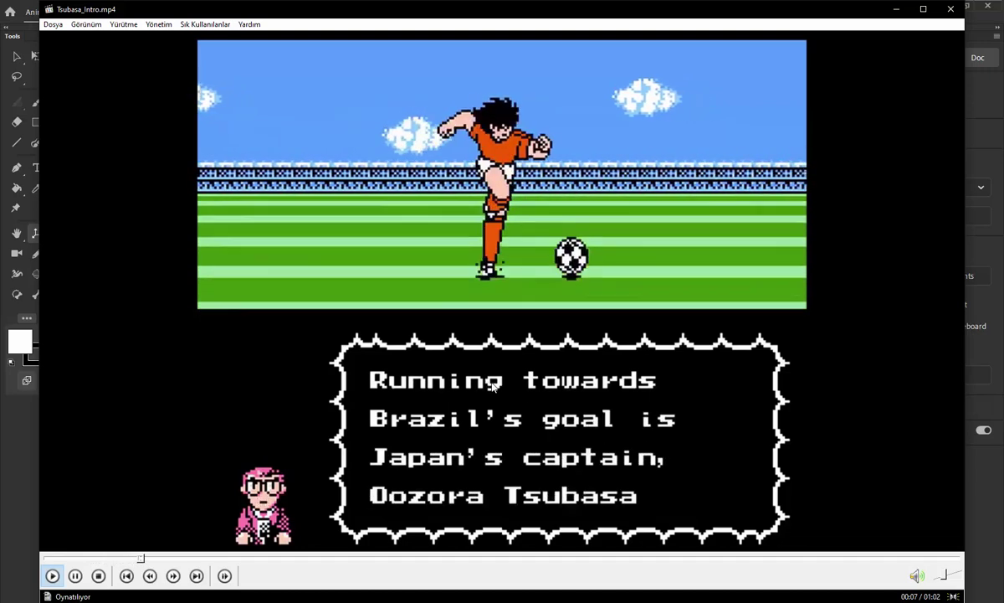
Watch the opening scenes of the Tsubasa_Intro.mp4 reference video, pausing between shots
key("space")
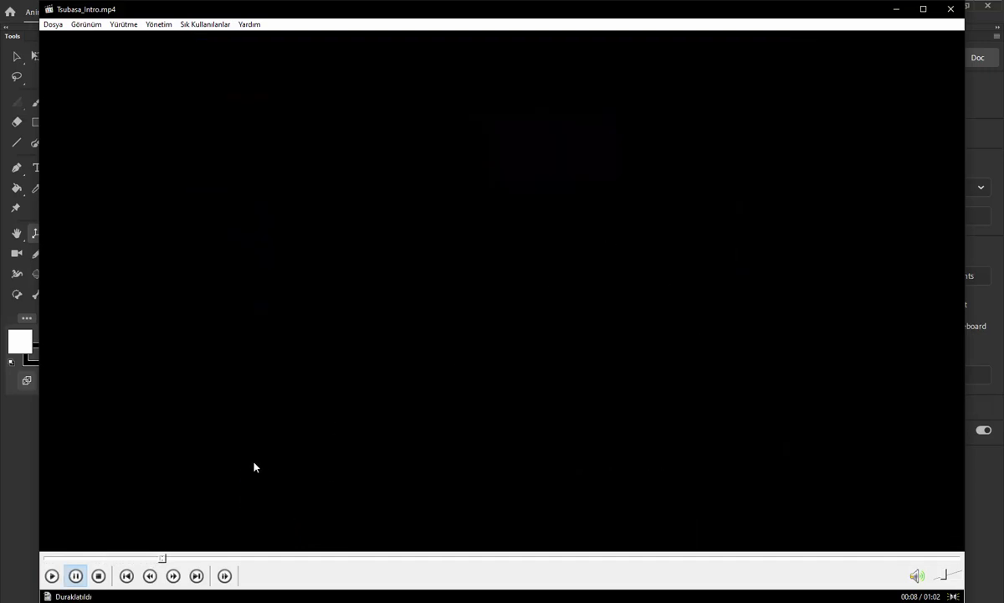
key("space")
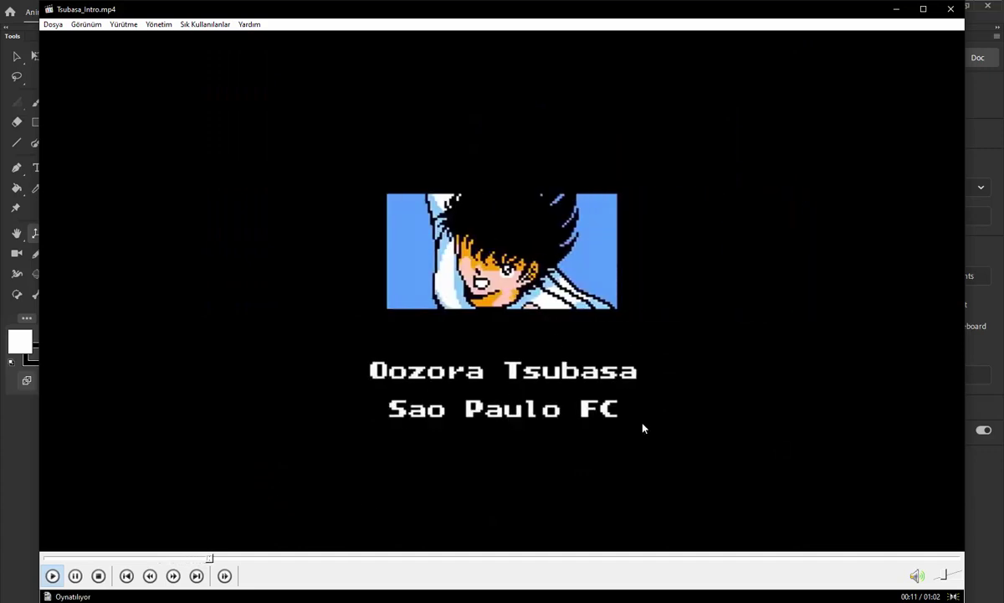
key("space")
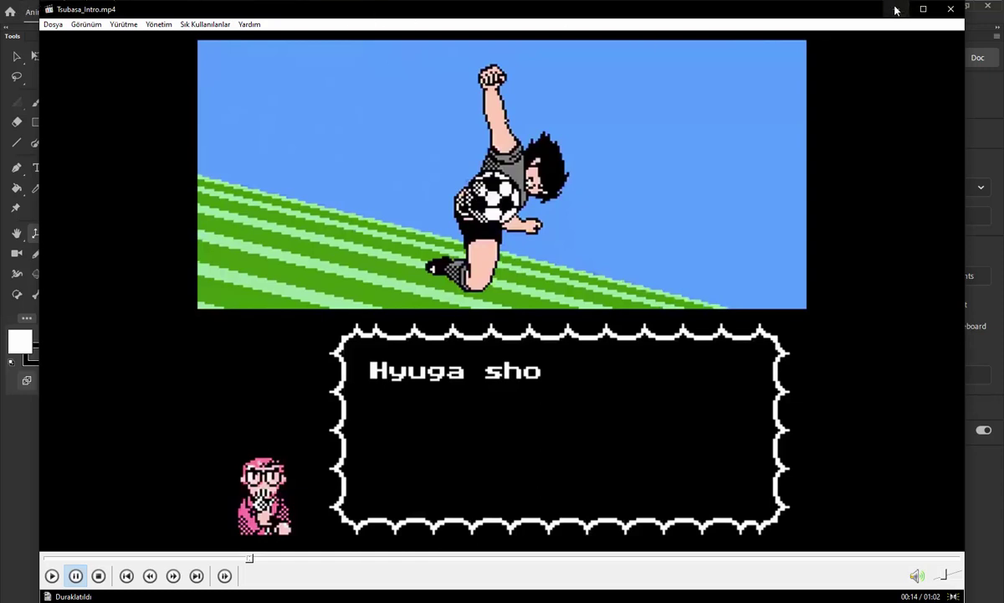
Switch to Karakterler.ai in Illustrator and examine the character portraits, stadium stands, sky gradient and cloud artwork
left_click(18, 409)
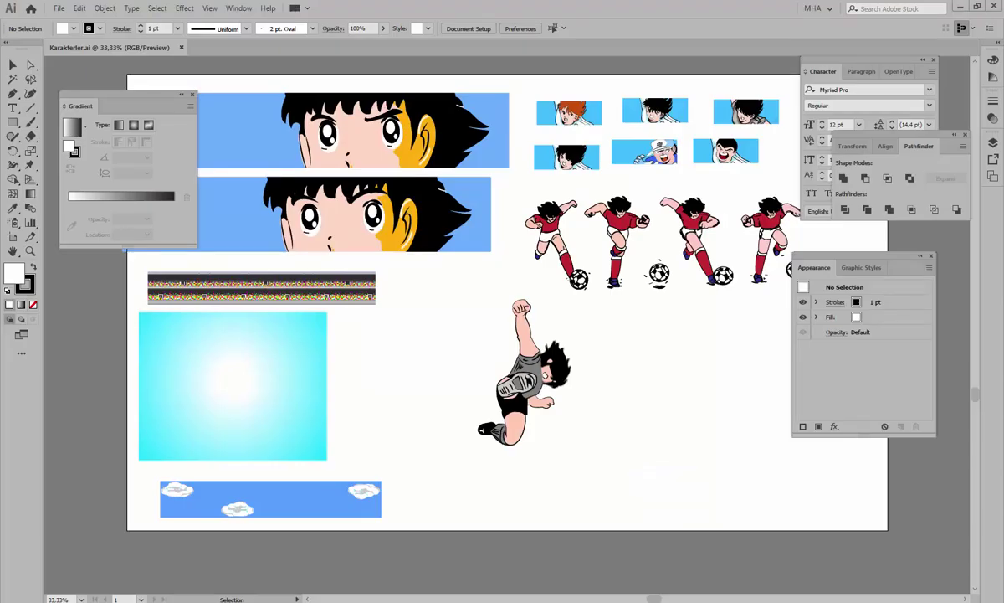
scroll(588, 262, "up", 2)
left_click_drag(678, 295, 462, 554)
scroll(353, 221, "up", 2)
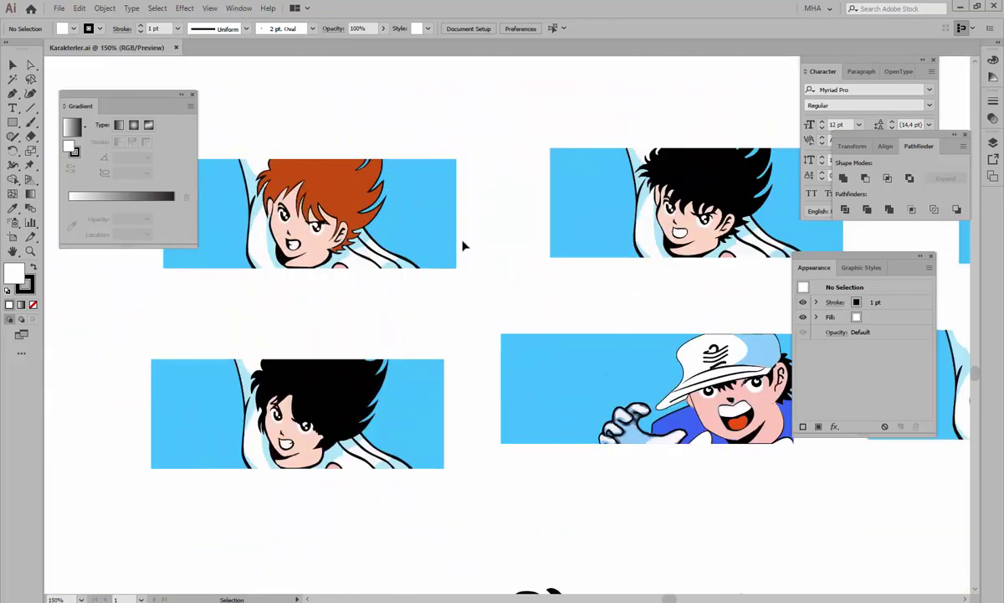
left_click_drag(463, 245, 265, 312)
scroll(264, 313, "right", 5)
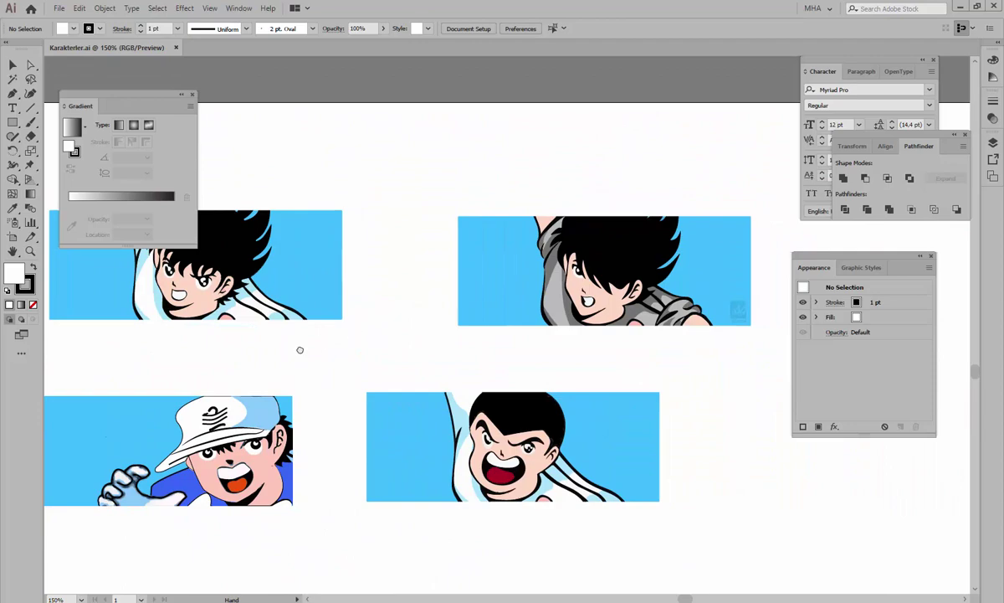
left_click_drag(300, 352, 618, 303)
left_click_drag(409, 331, 597, 318)
scroll(532, 379, "down", 2)
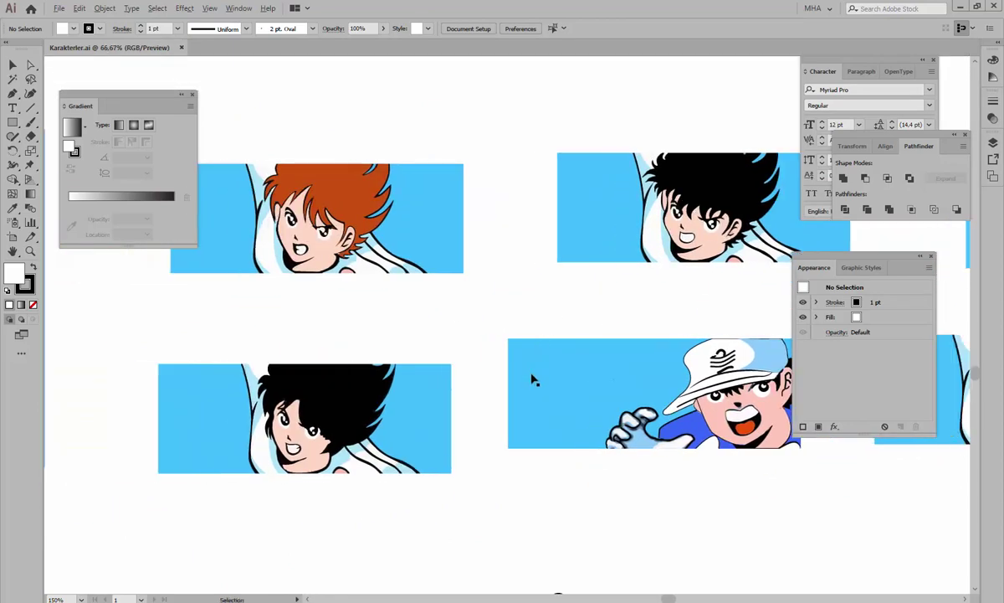
left_click_drag(415, 425, 691, 270)
scroll(692, 270, "down", 3)
scroll(691, 270, "left", 4)
scroll(644, 361, "down", 2)
scroll(644, 361, "right", 1)
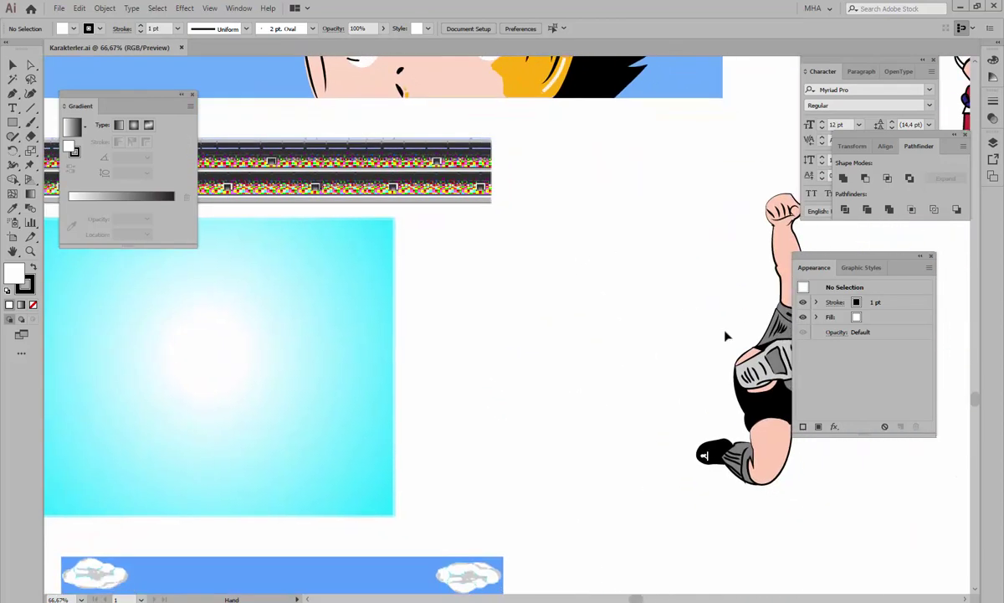
scroll(645, 348, "down", 1)
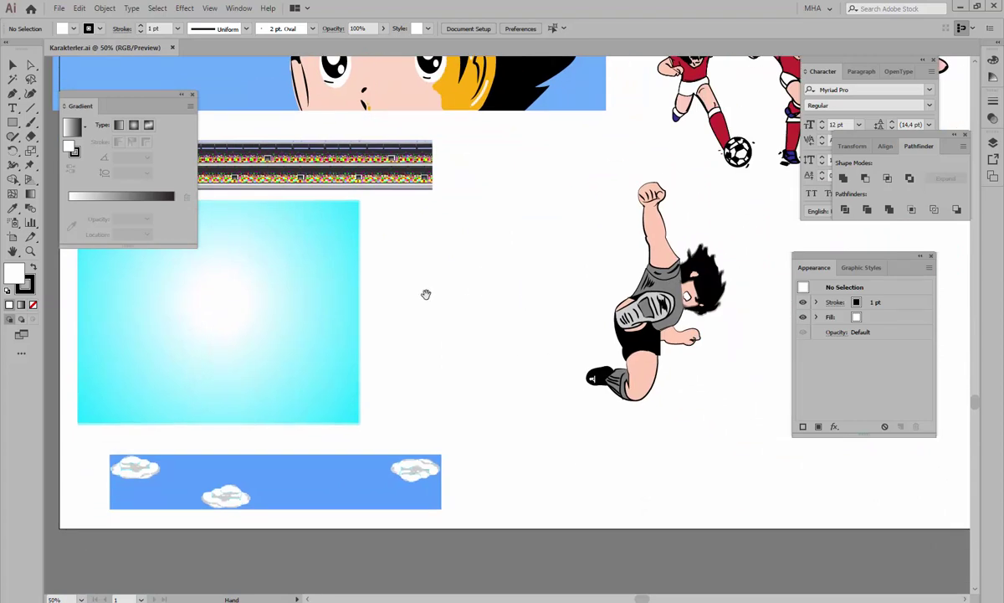
left_click_drag(366, 329, 462, 350)
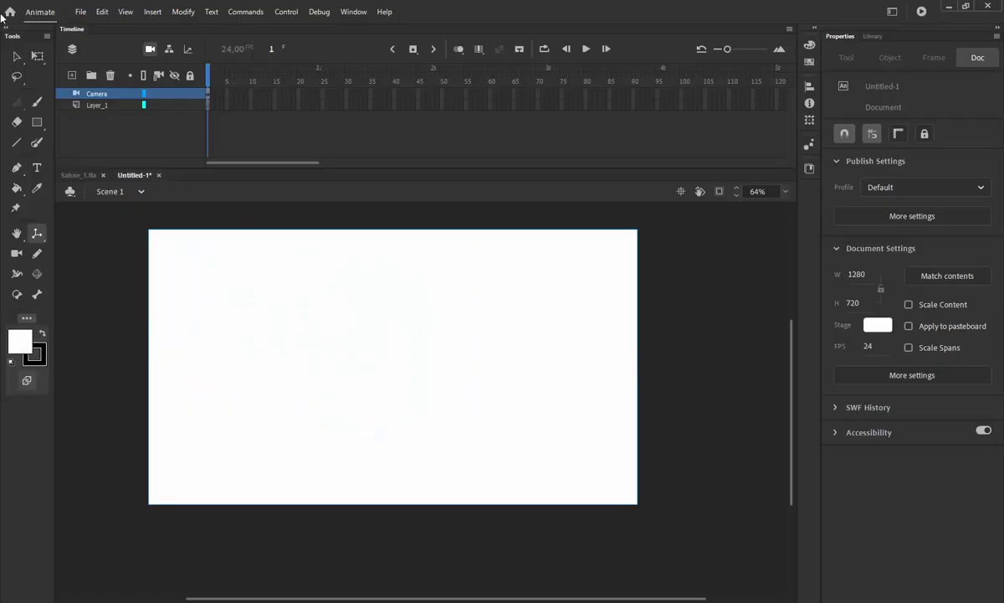
Create a new HD character animation document of 1280 × 720 at 24 fps for ActionScript 3.0 in Animate
left_click(80, 12)
left_click(93, 26)
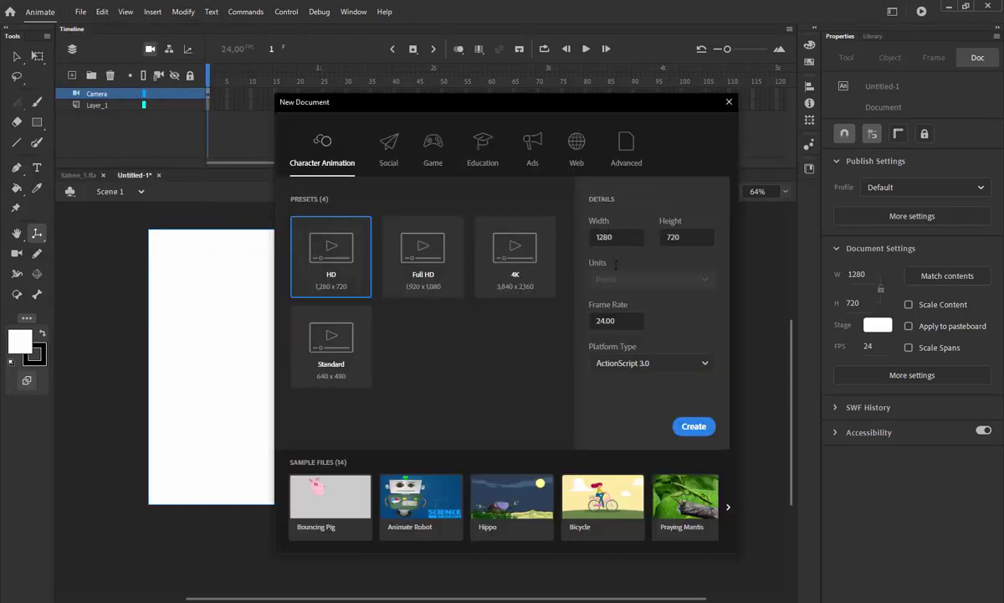
left_click(687, 433)
Copy the cyan sky gradient image from Karakterler.ai in Illustrator and paste it into the new Animate document
left_click(278, 579)
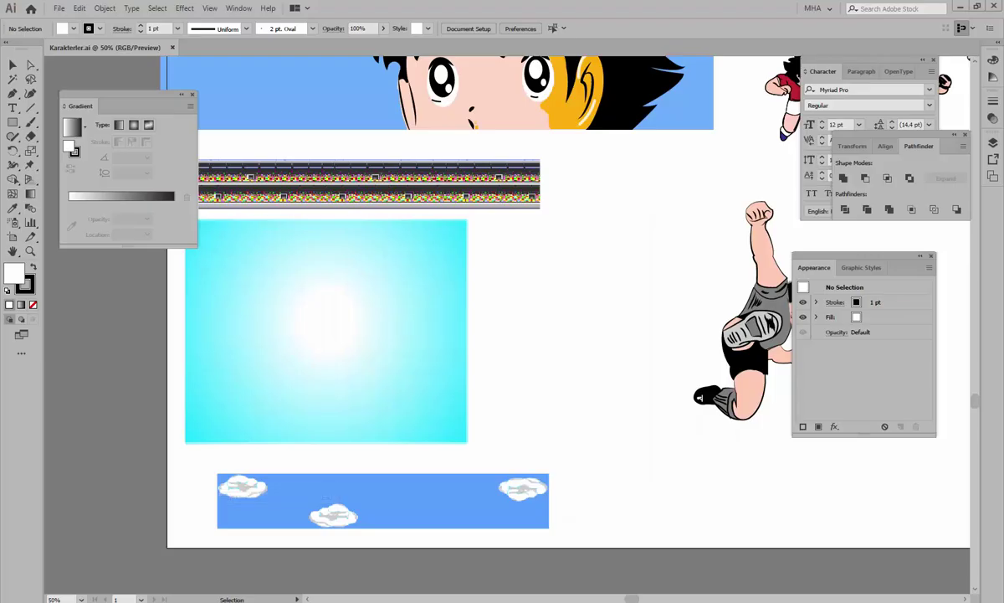
left_click(345, 281)
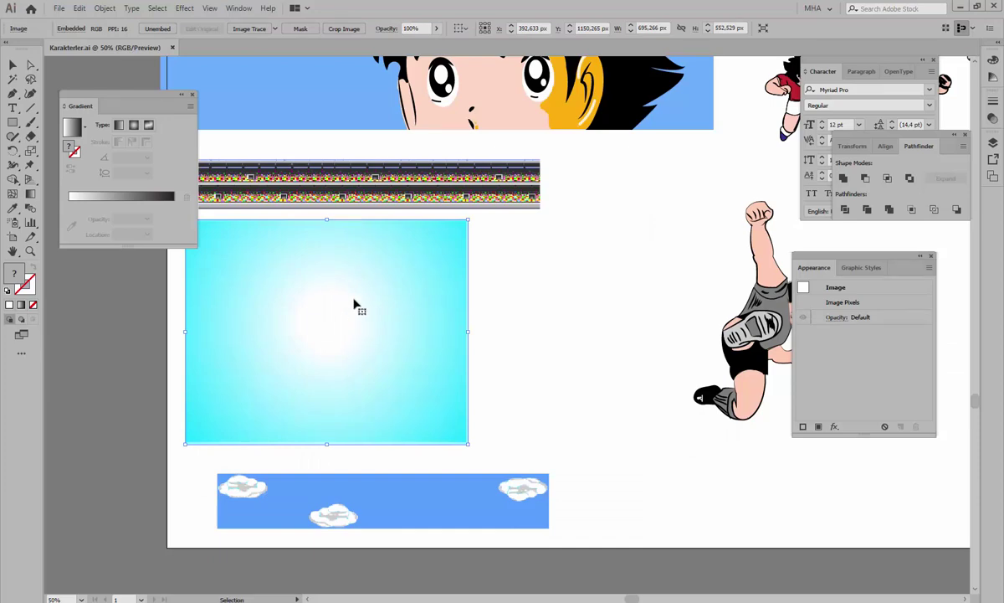
key("ctrl+c")
key("alt+Tab")
key("ctrl+v")
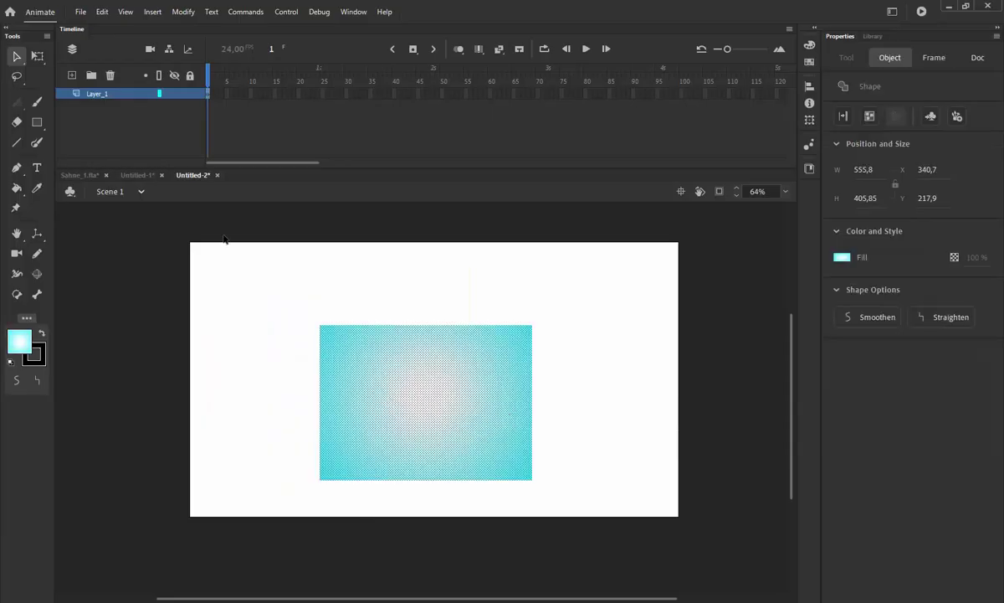
Move the sky gradient to the stage's upper-left corner at X 0, Y 0 and turn off Align to stage
left_click_drag(479, 422, 353, 346)
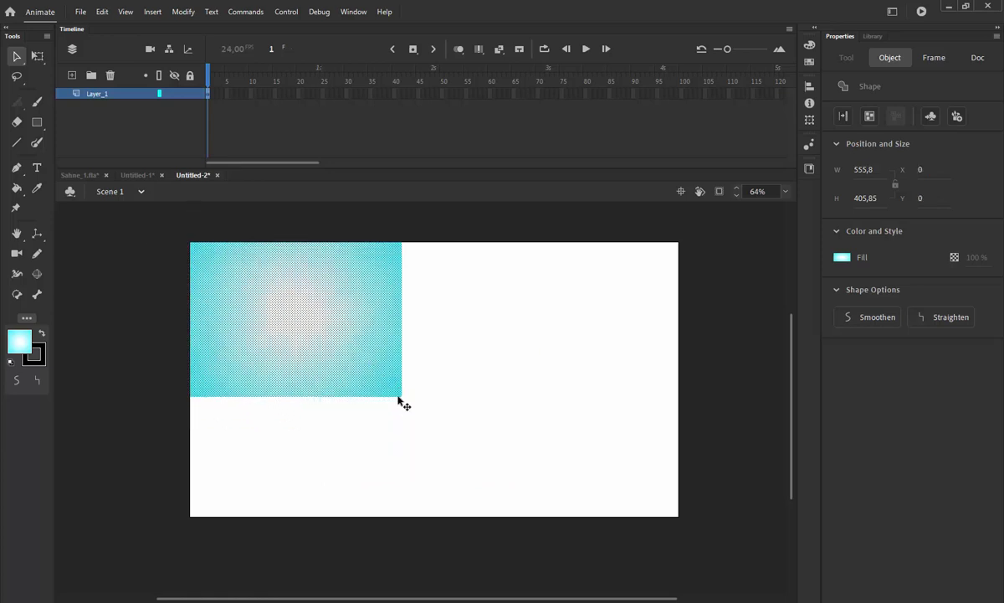
key("ctrl+k")
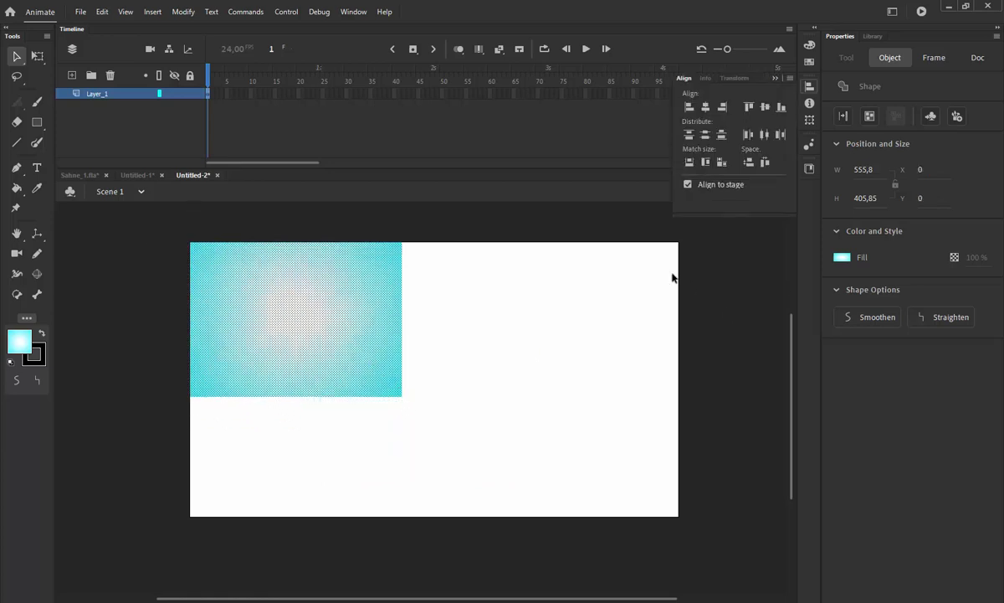
left_click(688, 183)
Scale the sky gradient from its upper-left corner to 1280 × 720 so it covers the whole stage
key("q")
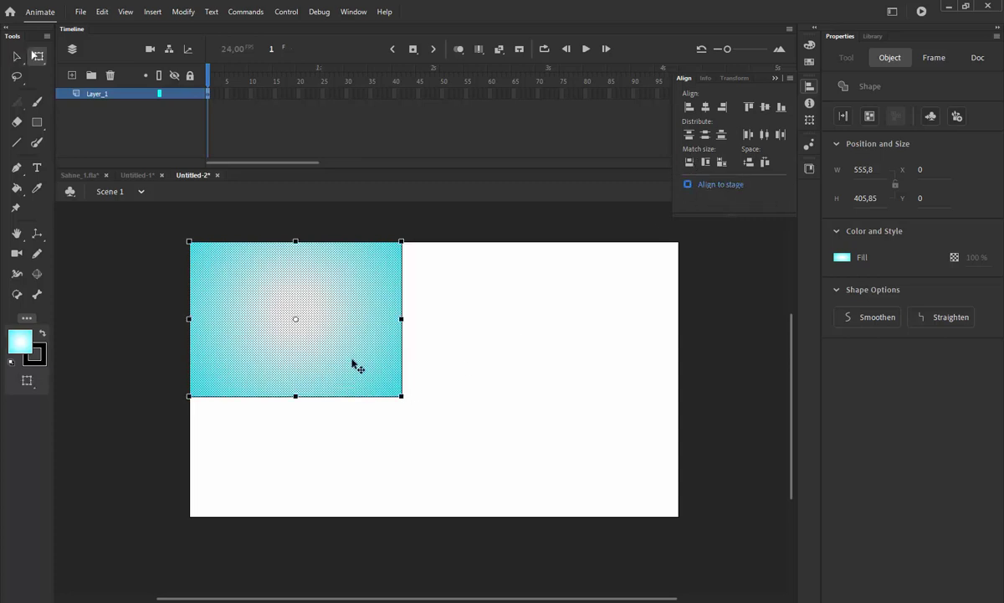
key("ctrl+k")
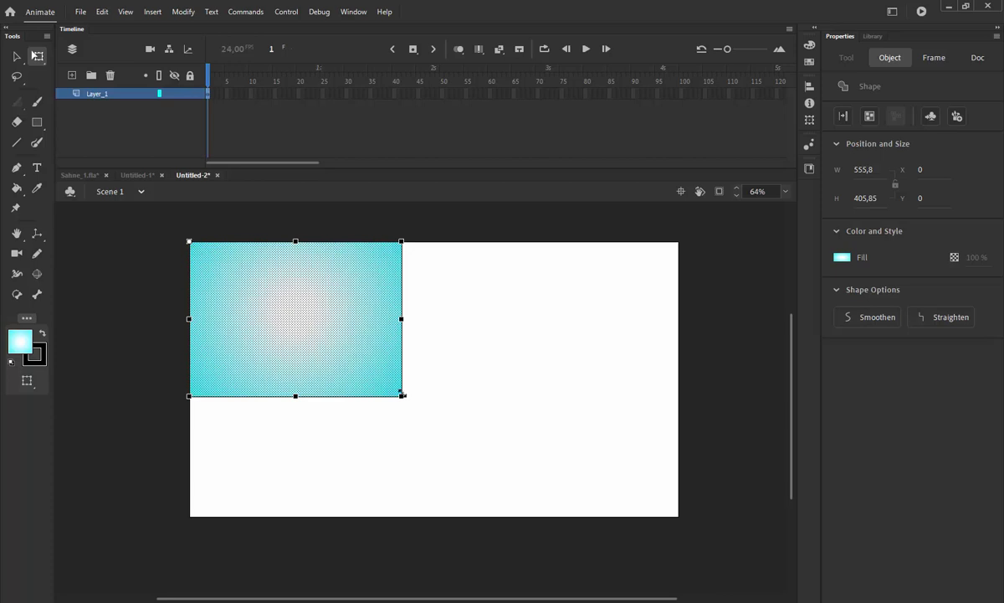
left_click_drag(403, 395, 678, 516)
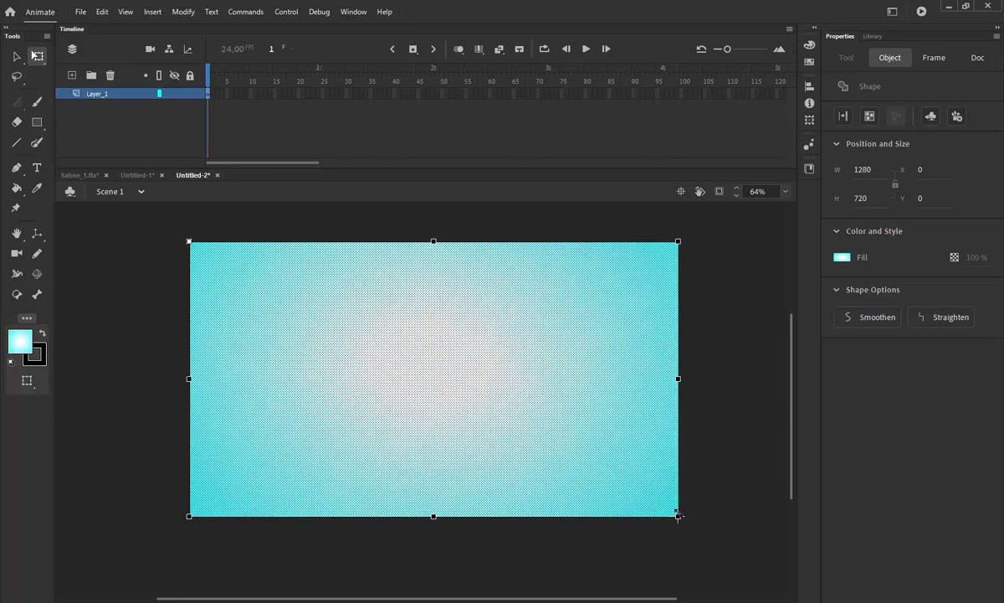
left_click(15, 56)
left_click(176, 227)
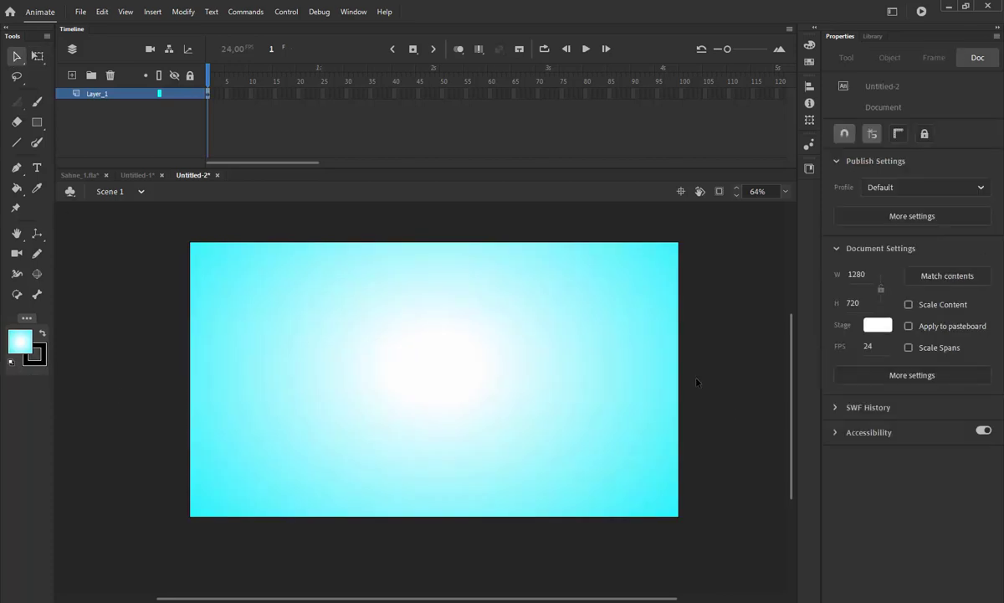
Convert the sky gradient into a Movie Clip symbol named Sky
left_click(525, 375)
key("F8")
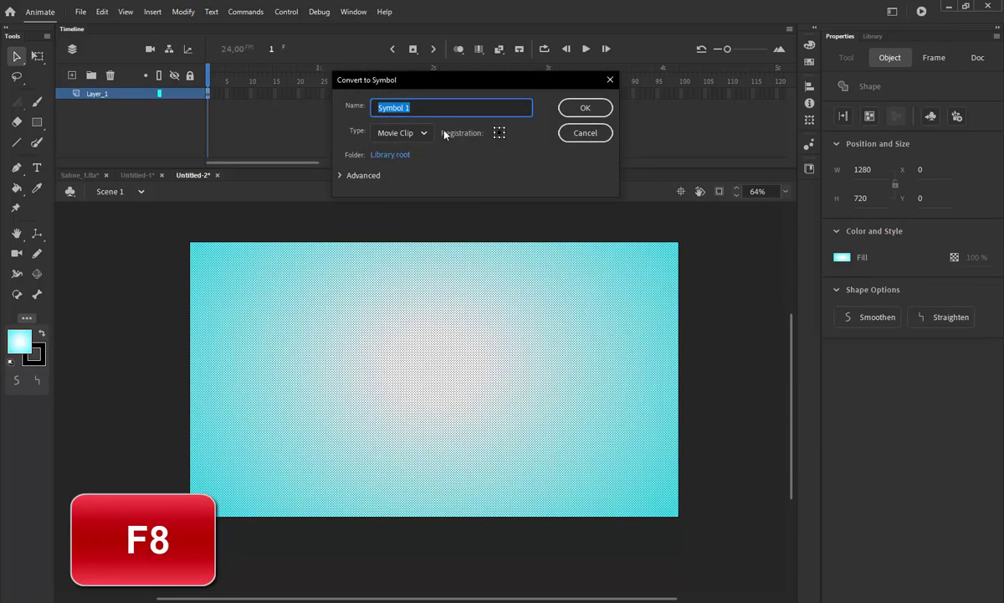
type("Sky")
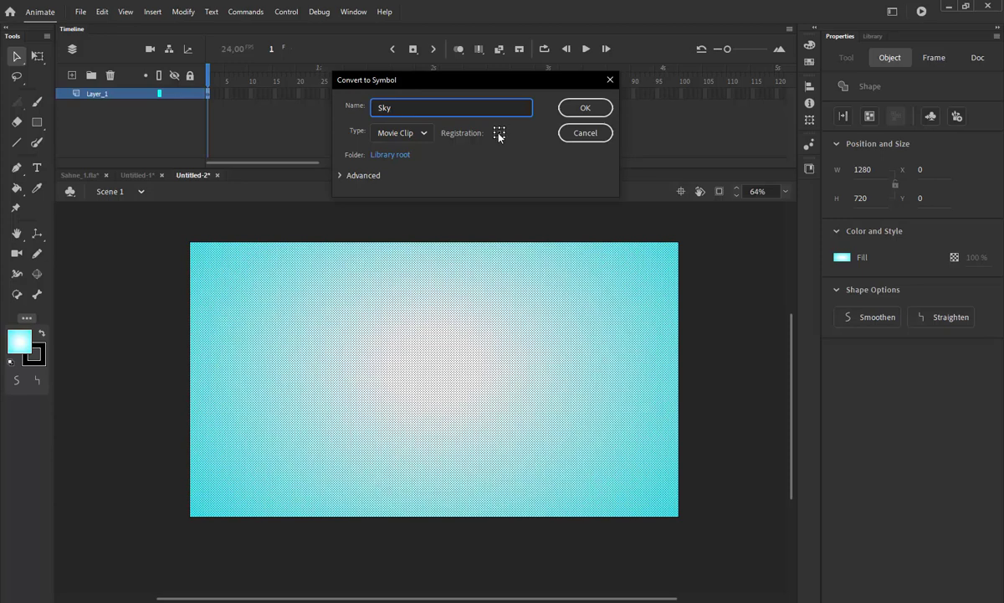
left_click(587, 109)
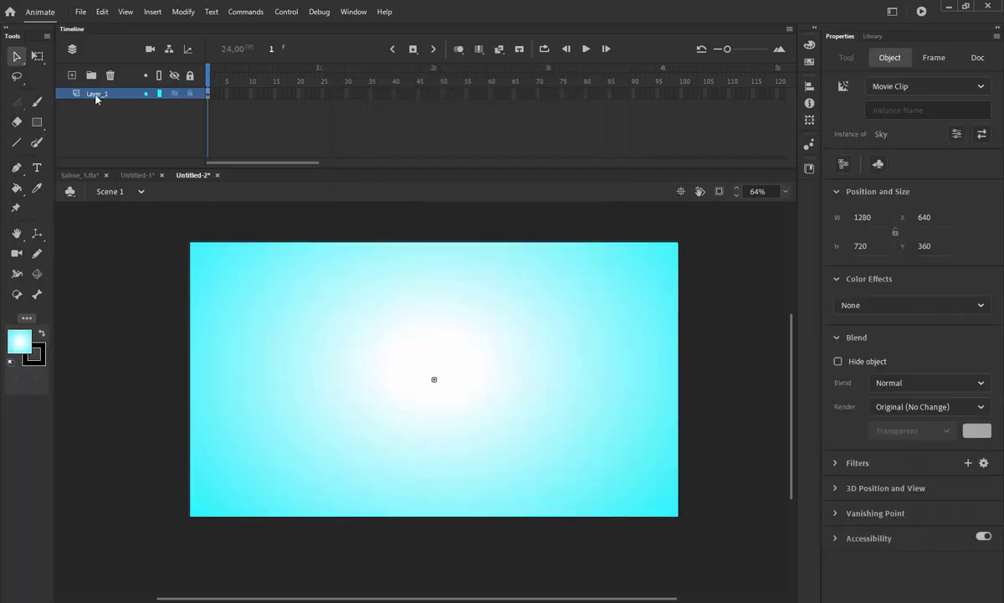
Rename the gradient's layer as Sky and lock it
double_click(97, 94)
type("Sky")
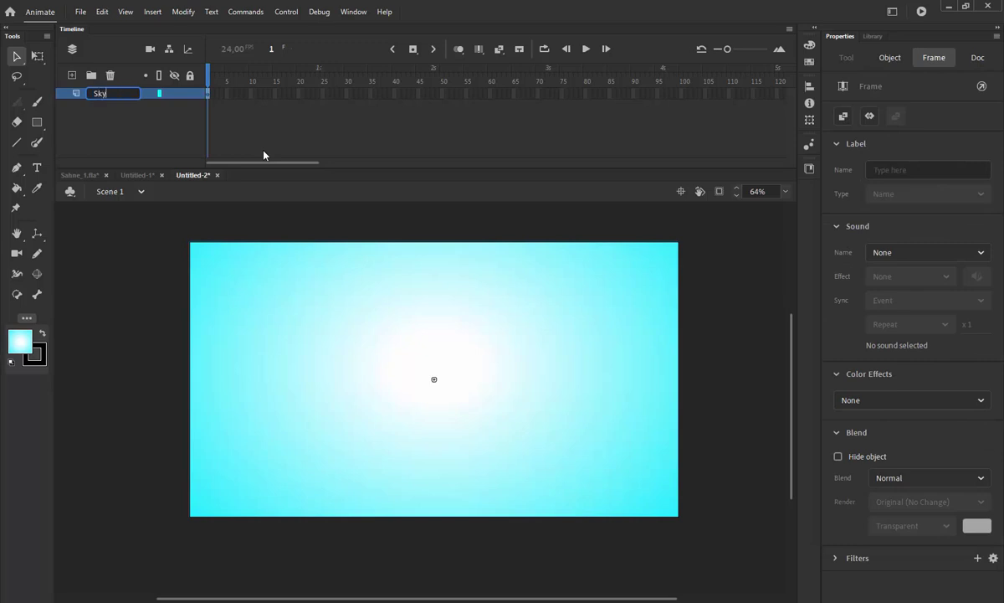
left_click(264, 155)
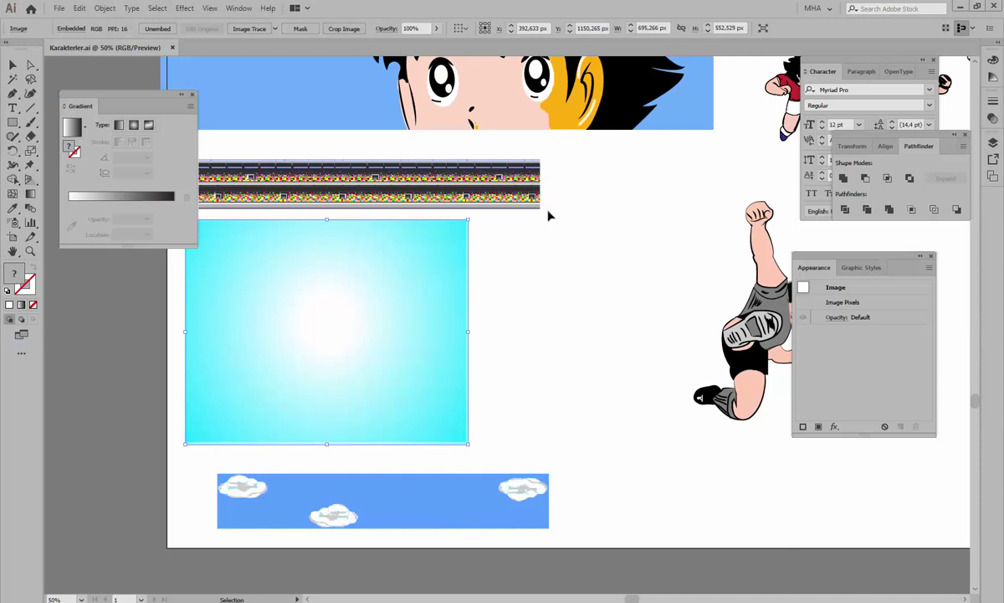
Switch to Karakterler.ai in Illustrator and copy the stadium stands strip
key("a")
left_click(459, 183)
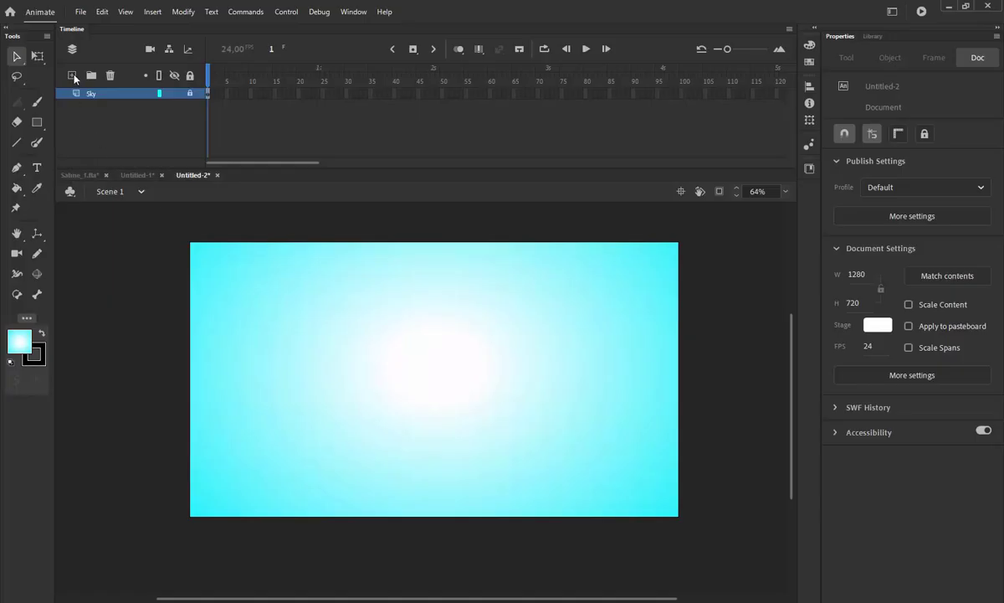
Add a new layer named Back_Stage above the Sky layer in the Animate document
left_click(73, 75)
double_click(95, 93)
type("Bac")
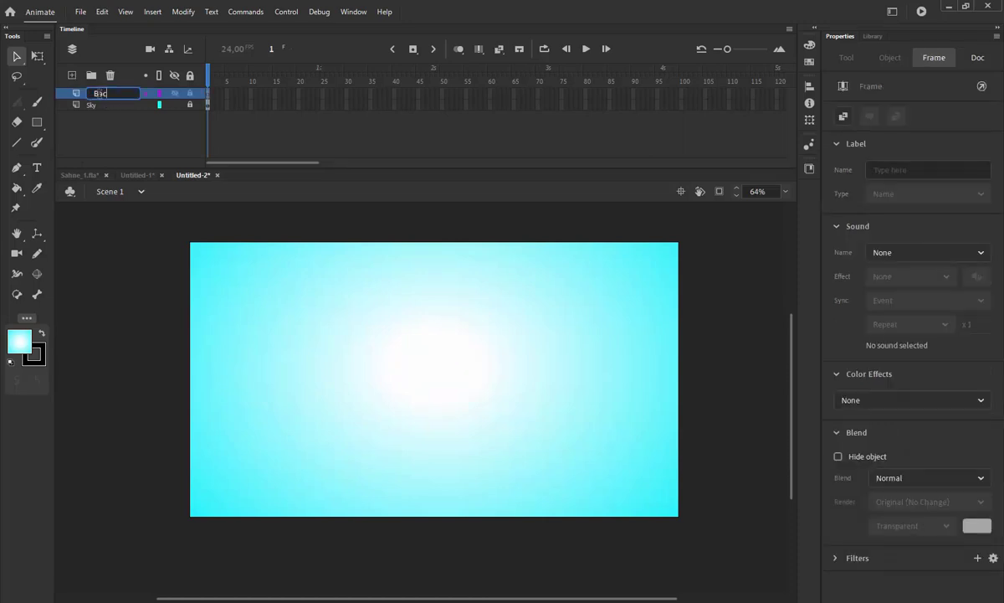
type("k Stage")
key("Return")
left_click(209, 99)
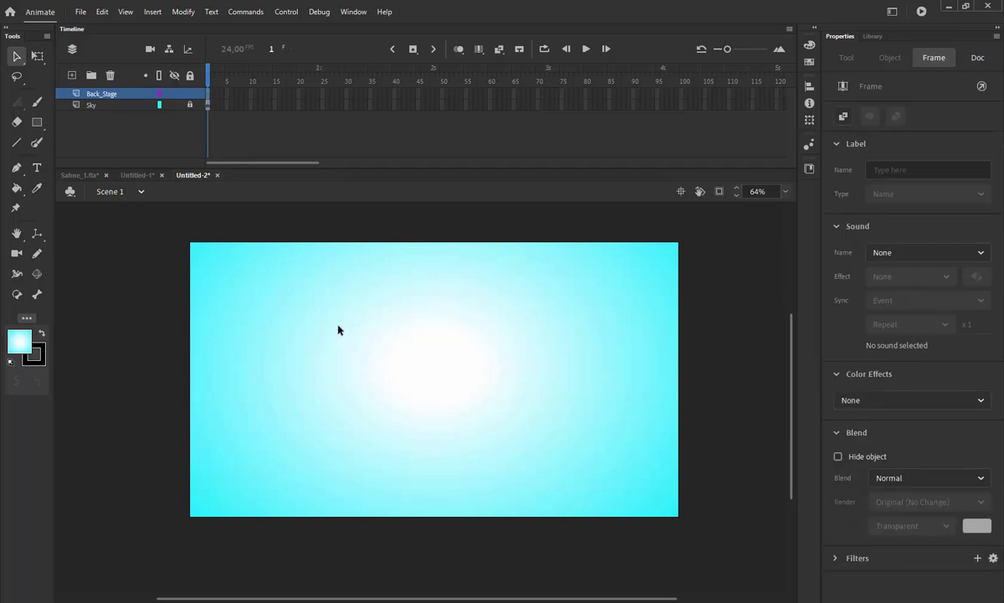
Paste the stadium stands onto the Back_Stage layer and place the strip against the stage's left edge at about Y 274
left_click(421, 339)
key("ctrl+v")
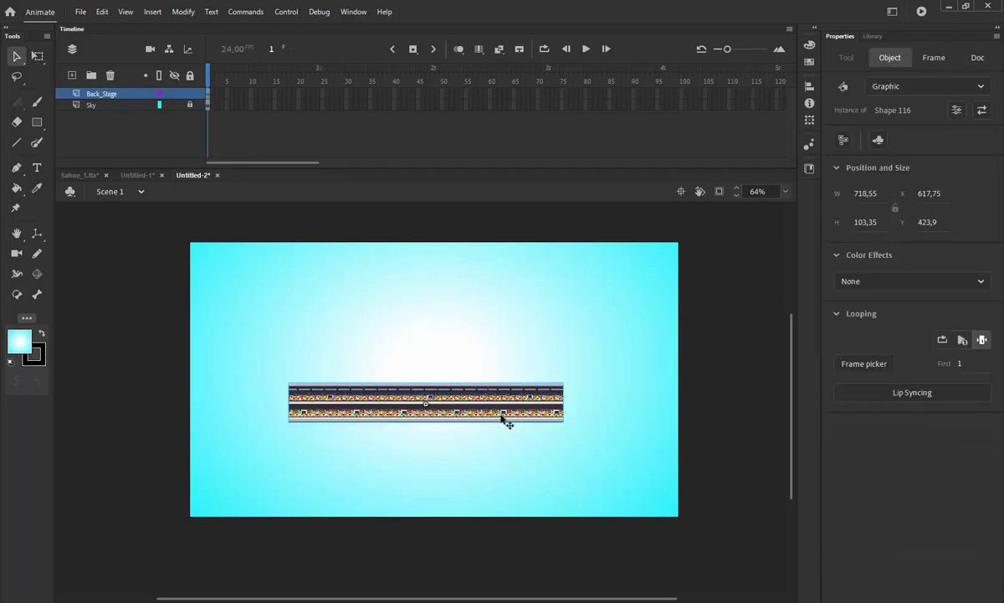
left_click_drag(493, 416, 350, 352)
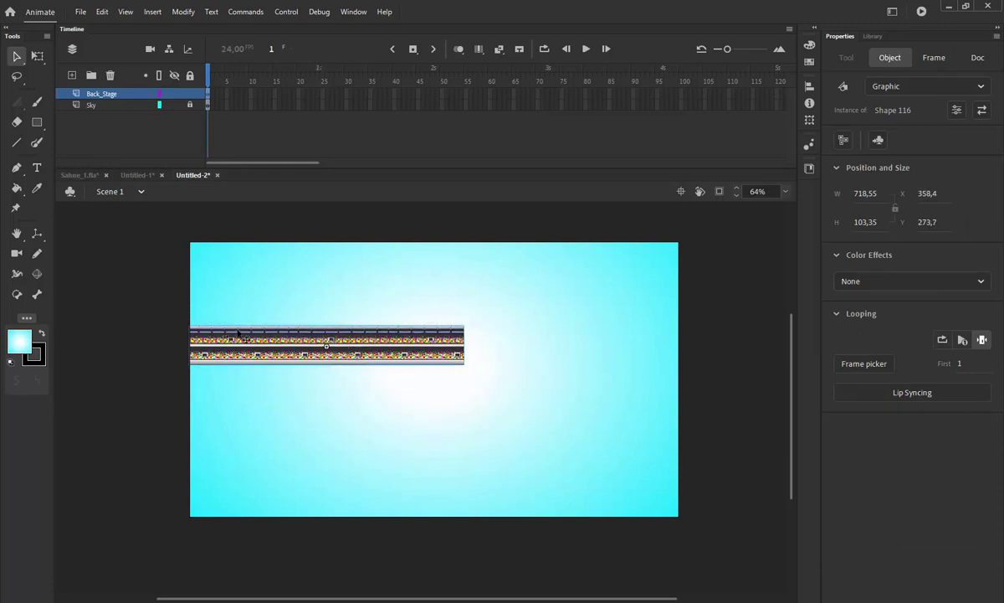
Duplicate the stadium stands twice, lining the copies up end to end into one strip extending past the stage's right edge
left_click_drag(236, 353, 522, 373, "alt")
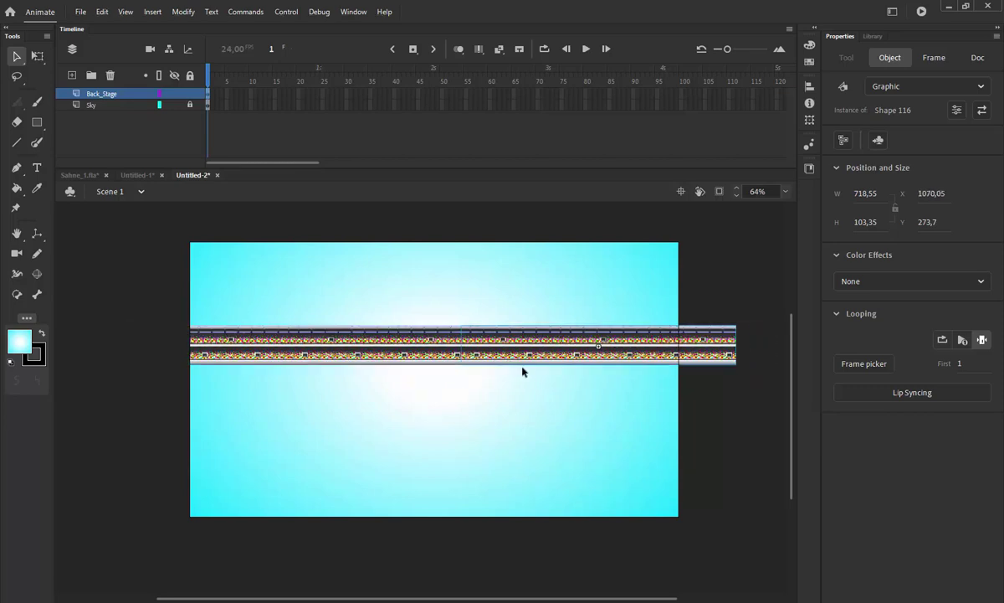
left_click_drag(491, 405, 357, 411)
left_click_drag(320, 341, 607, 365)
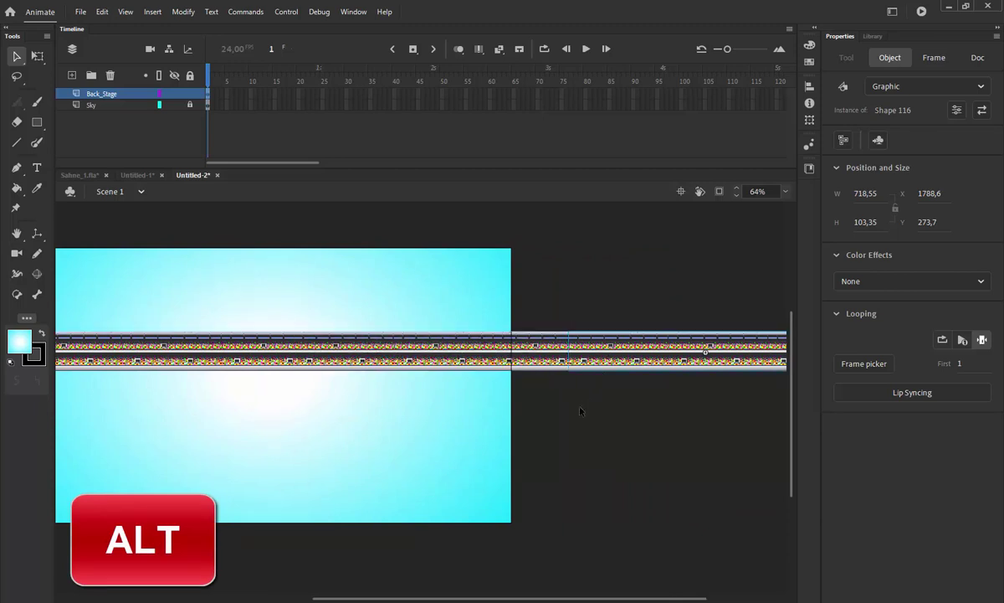
scroll(549, 419, "down", 2)
left_click_drag(423, 426, 454, 405)
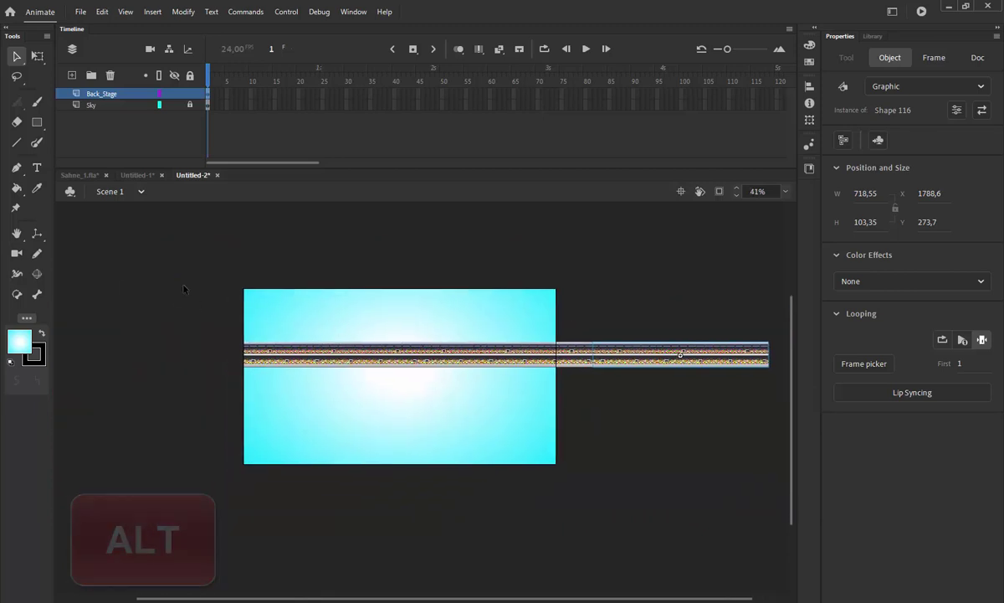
Convert the three stadium stand strips together into a Movie Clip symbol named Backstage
left_click_drag(168, 297, 775, 379)
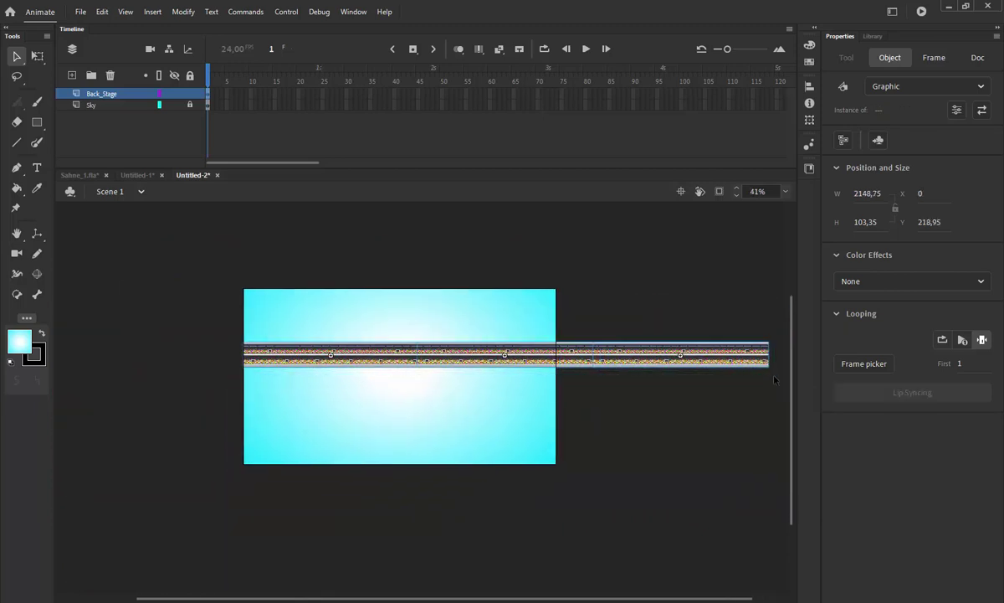
key("F8")
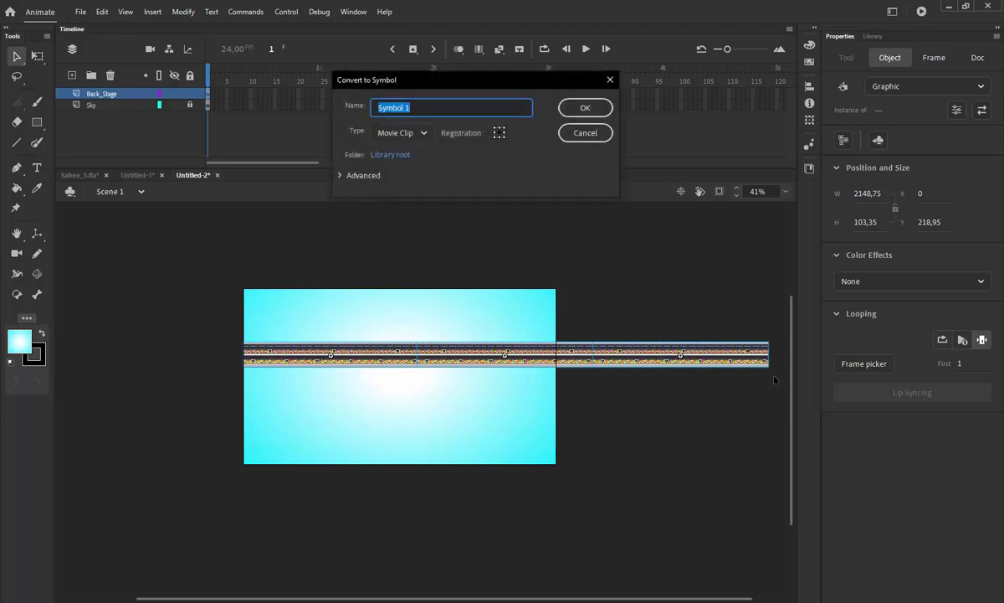
type("Backstage")
key("Return")
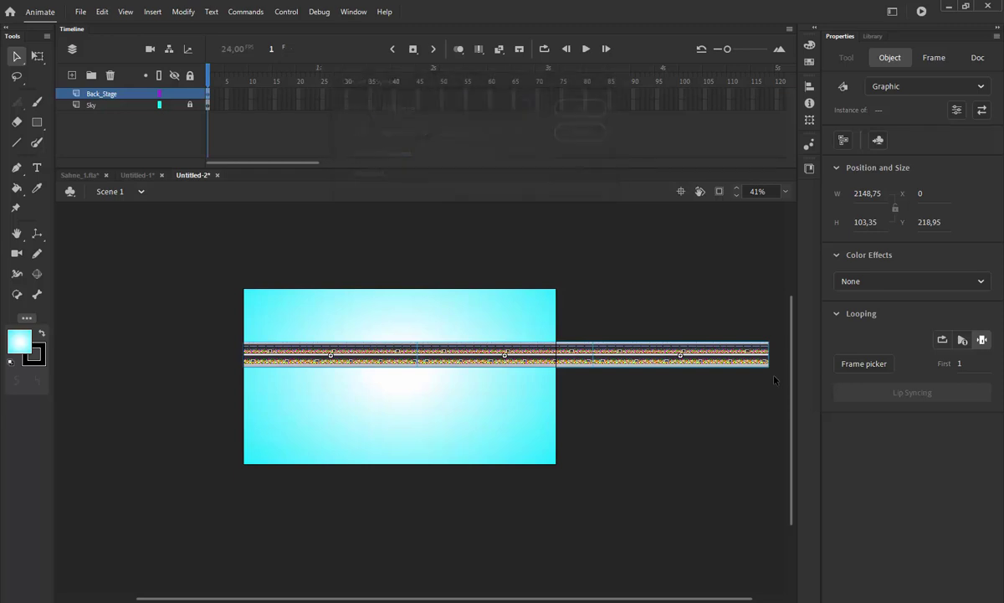
left_click(599, 261)
left_click(605, 354)
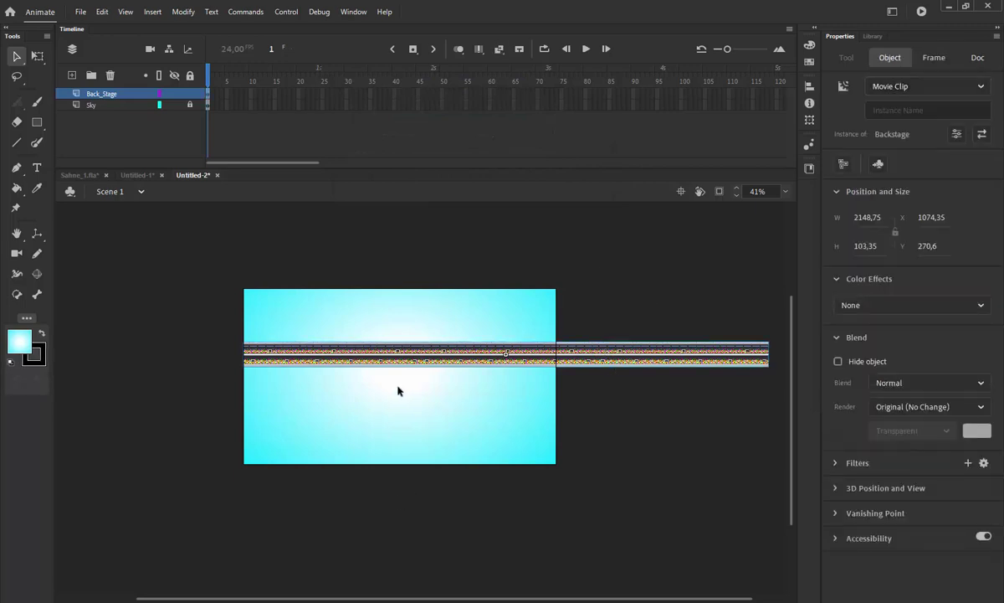
left_click(594, 274)
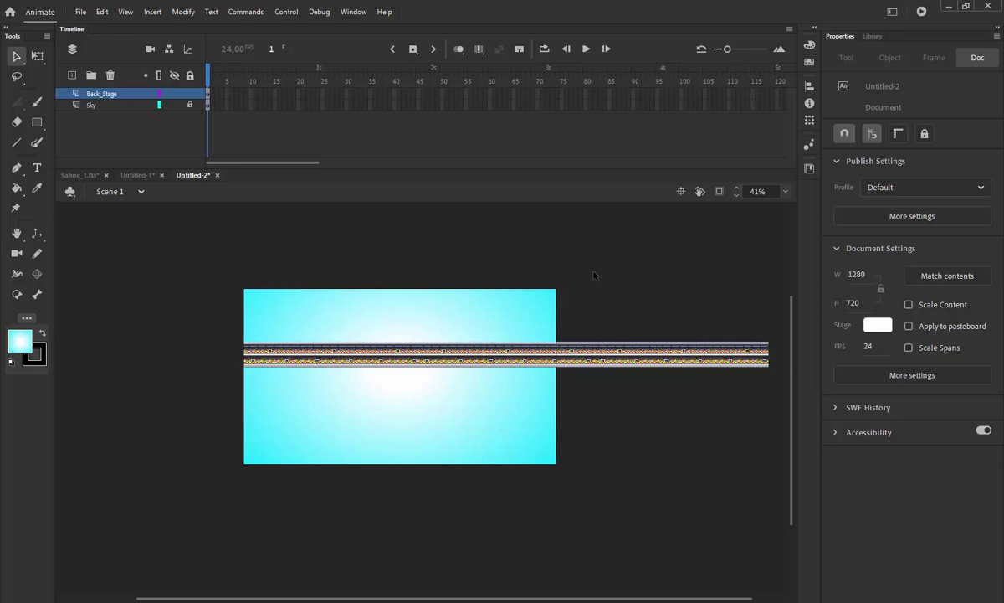
Add a new layer named Surface above the Back_Stage layer
left_click(72, 74)
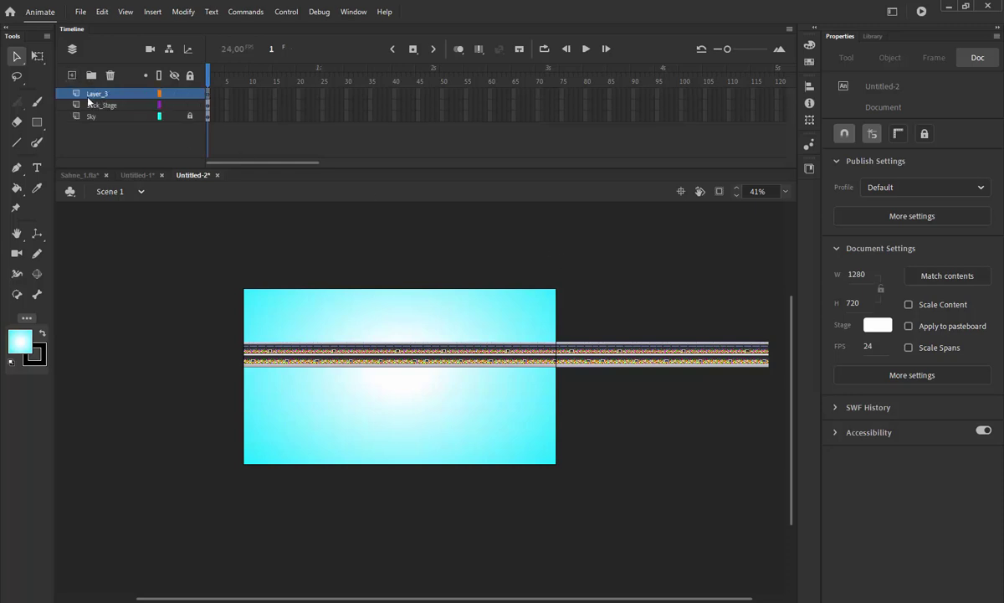
left_click(189, 116)
double_click(97, 93)
type("Sun")
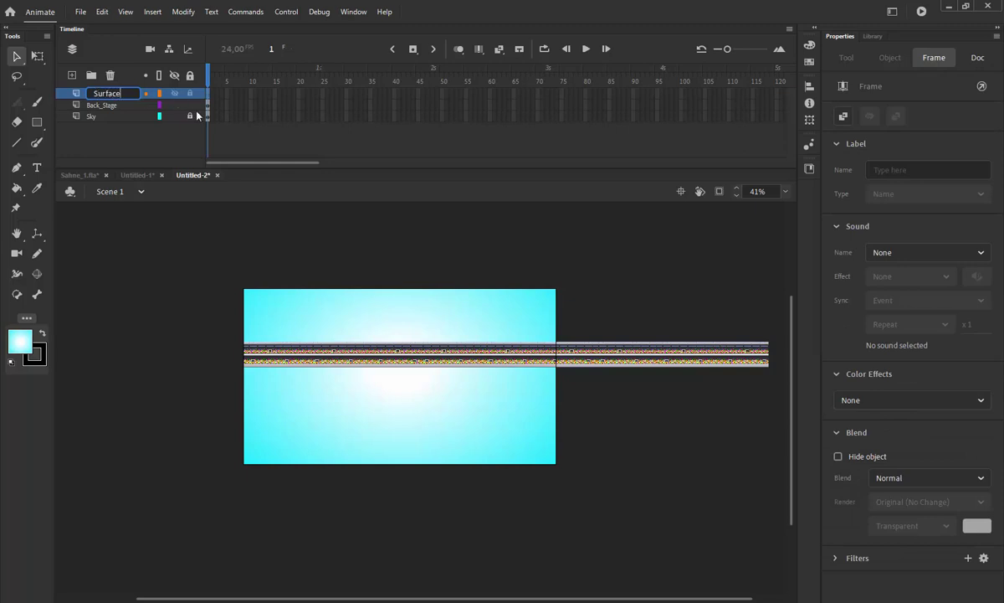
left_click(154, 105)
left_click(208, 94)
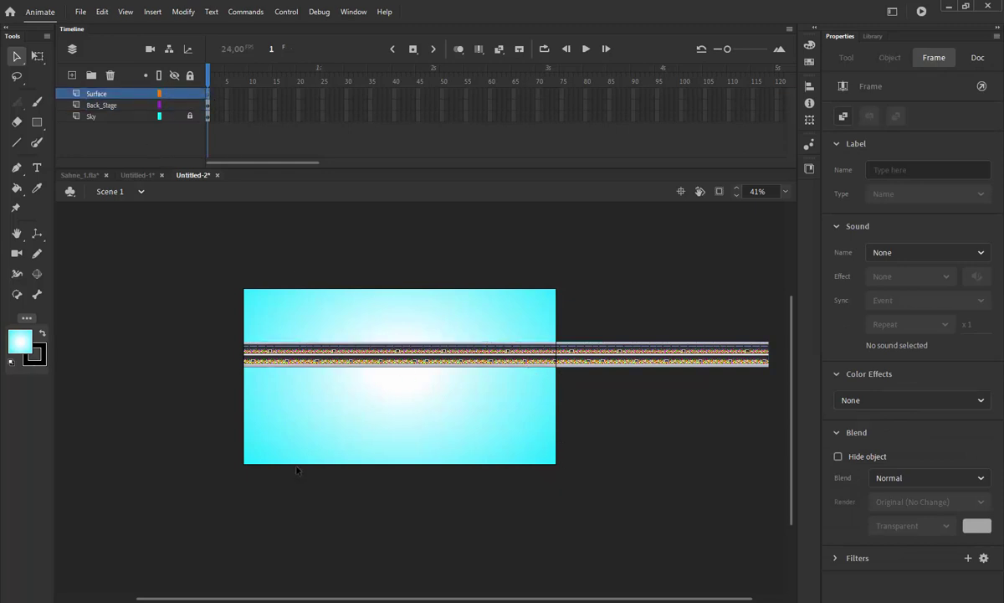
Draw a bright green rectangle about 1332 by 424 px on the Surface layer, covering the stage area below the stadium stands
scroll(292, 465, "up", 2)
left_click_drag(527, 407, 457, 435)
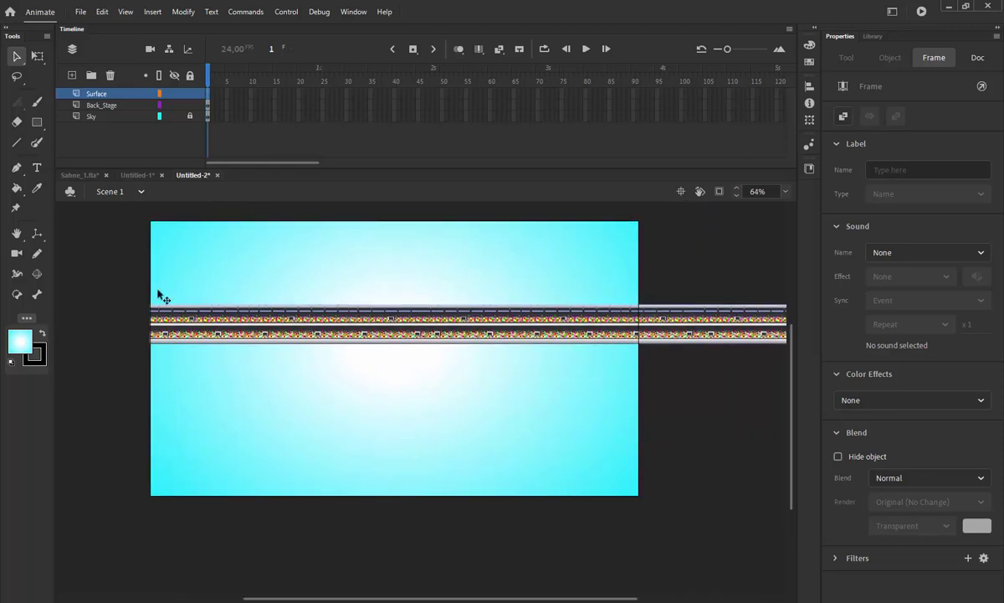
left_click(37, 123)
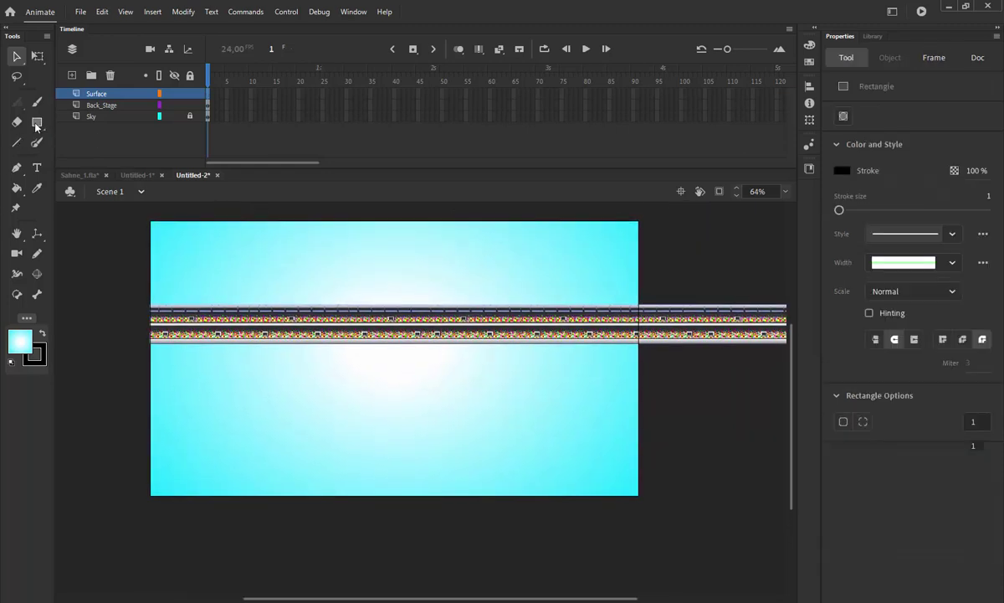
left_click(20, 340)
left_click(20, 340)
left_click(16, 342)
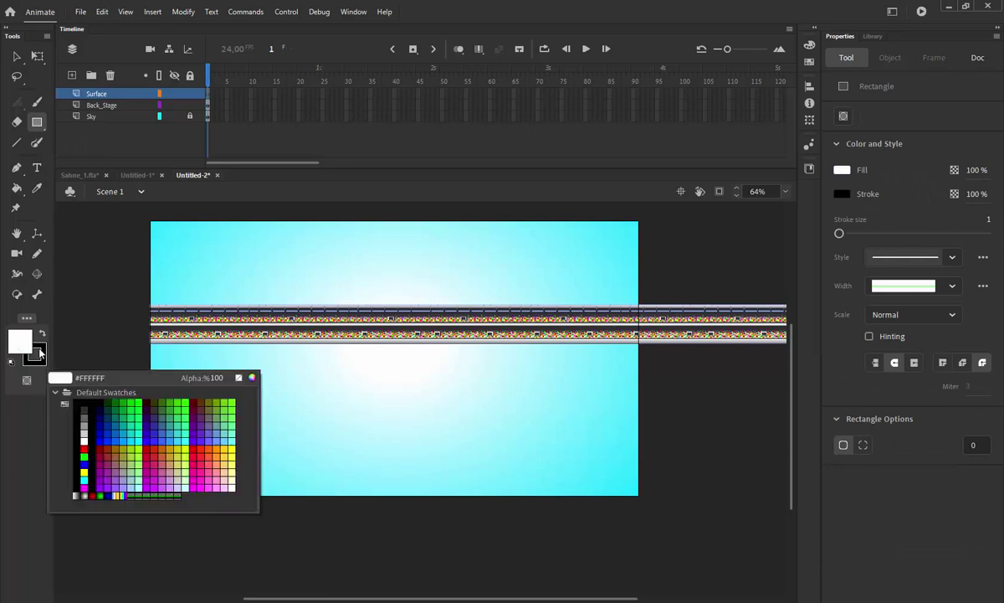
left_click(164, 403)
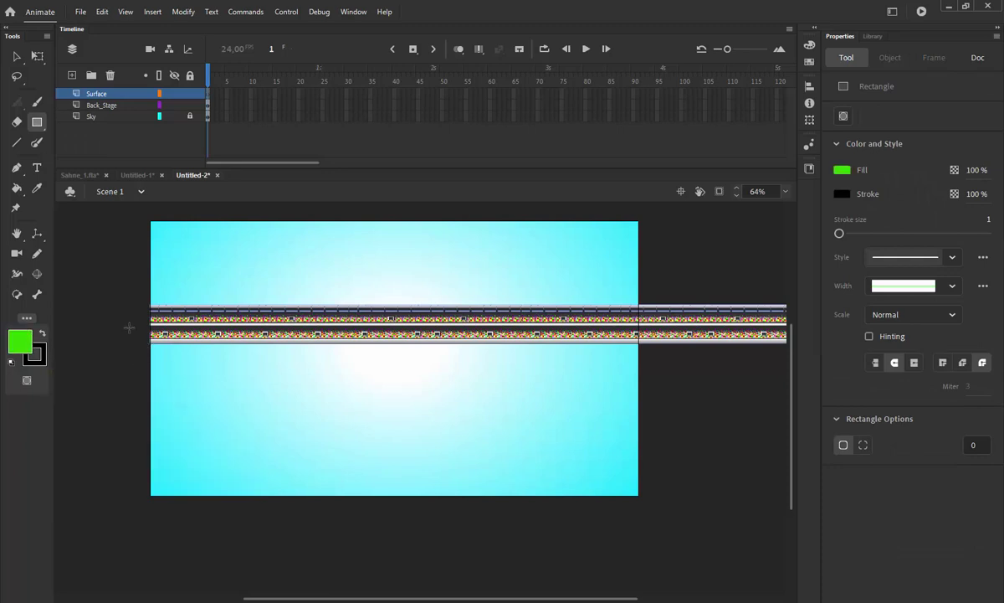
mouse_move(145, 342)
left_mouse_down()
mouse_move(364, 376)
mouse_move(619, 440)
mouse_move(653, 476)
mouse_move(654, 508)
left_mouse_up()
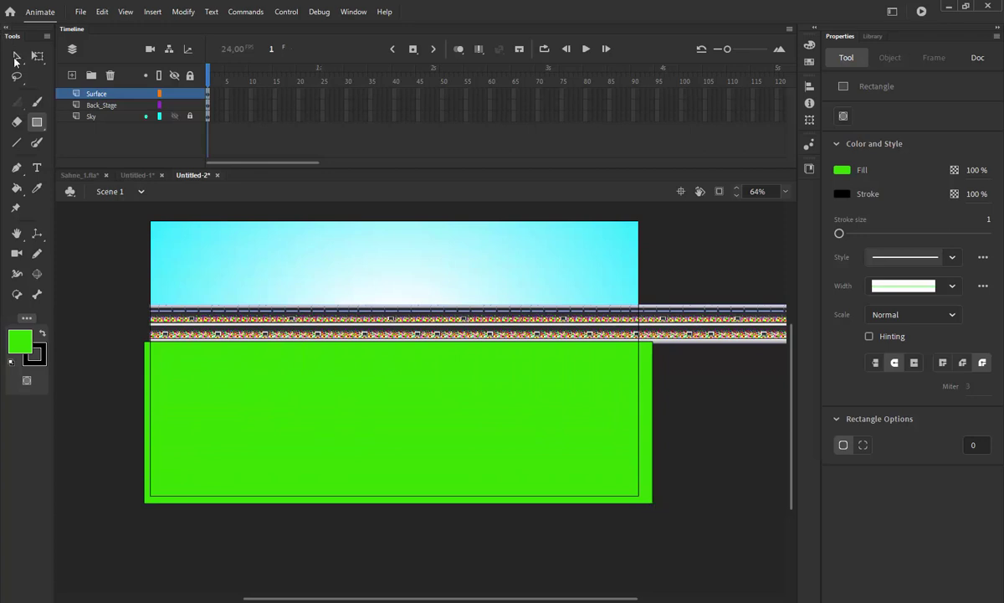
Lock the Back_Stage layer and remove the stroke from the green rectangle
left_click(16, 56)
left_click_drag(89, 320, 684, 540)
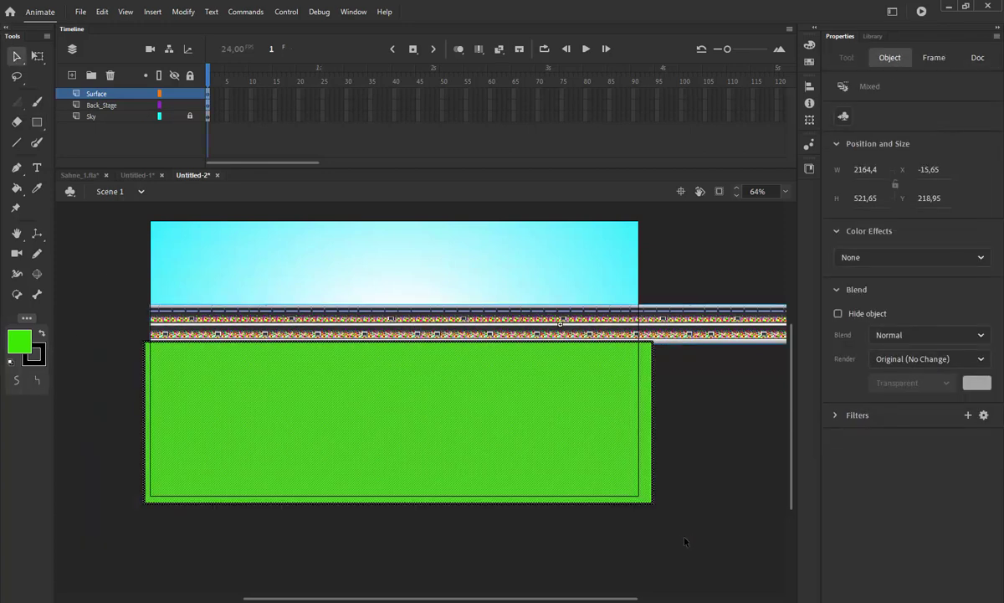
left_click(190, 105)
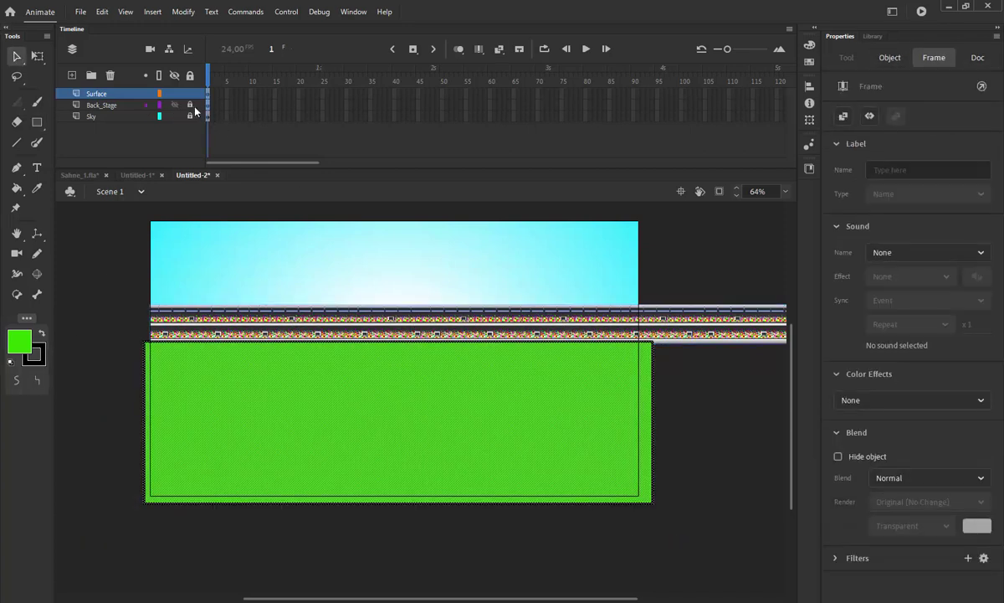
left_click(120, 414)
left_click_drag(109, 298, 635, 527)
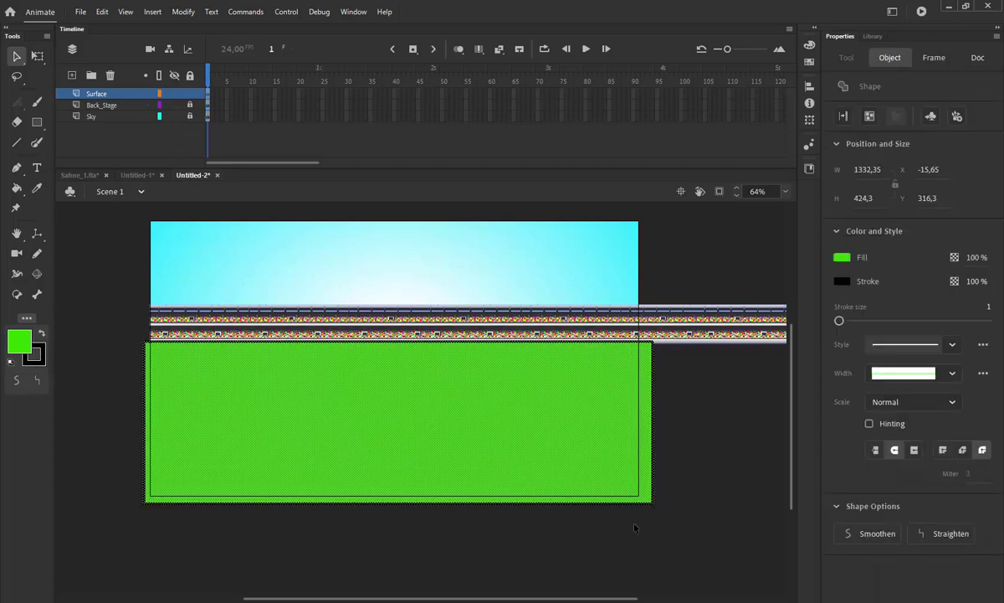
left_click(842, 282)
left_click(813, 294)
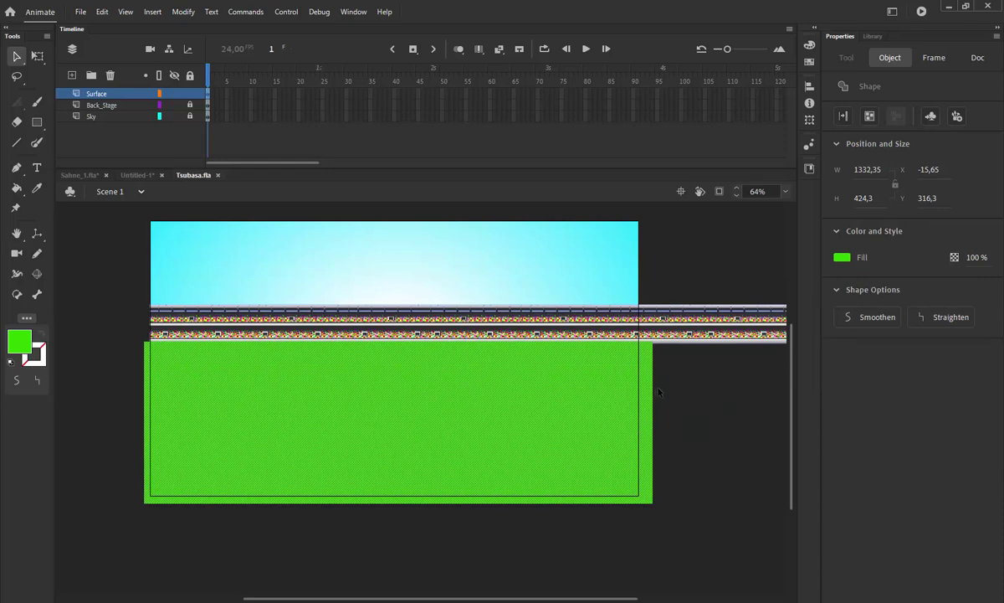
Set the green rectangle's fill to the darker green #43960A
left_click(842, 257)
left_click(673, 270)
type("#43960A")
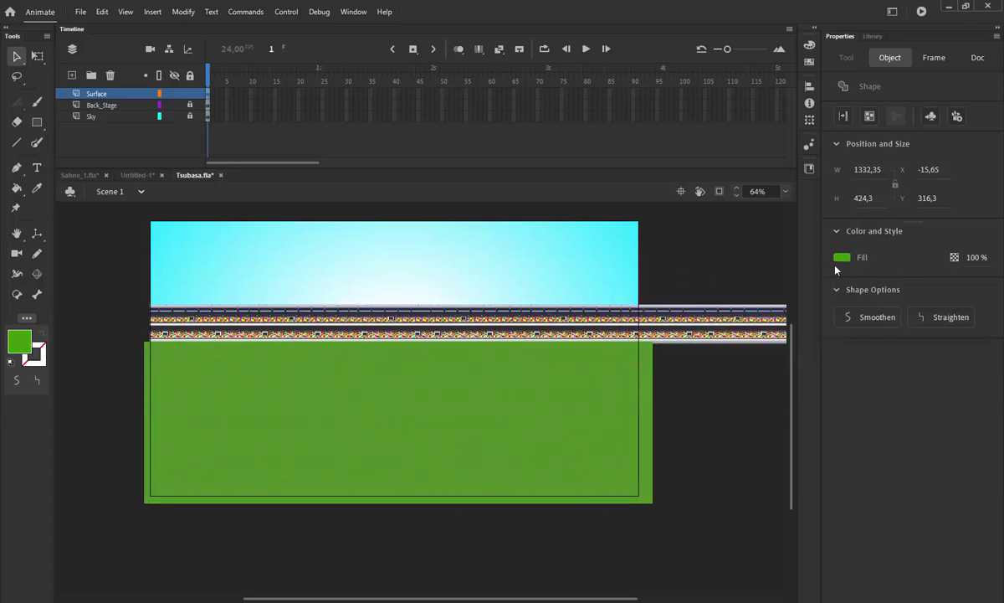
Convert the green rectangle into a Movie Clip symbol named Grass_Surface and save the document
key("F8")
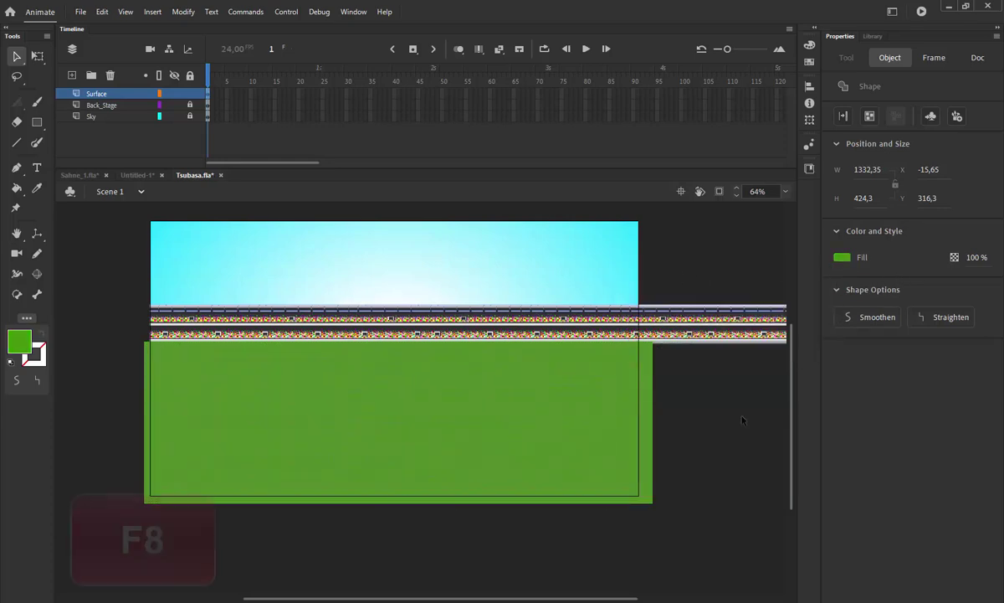
type("Gra")
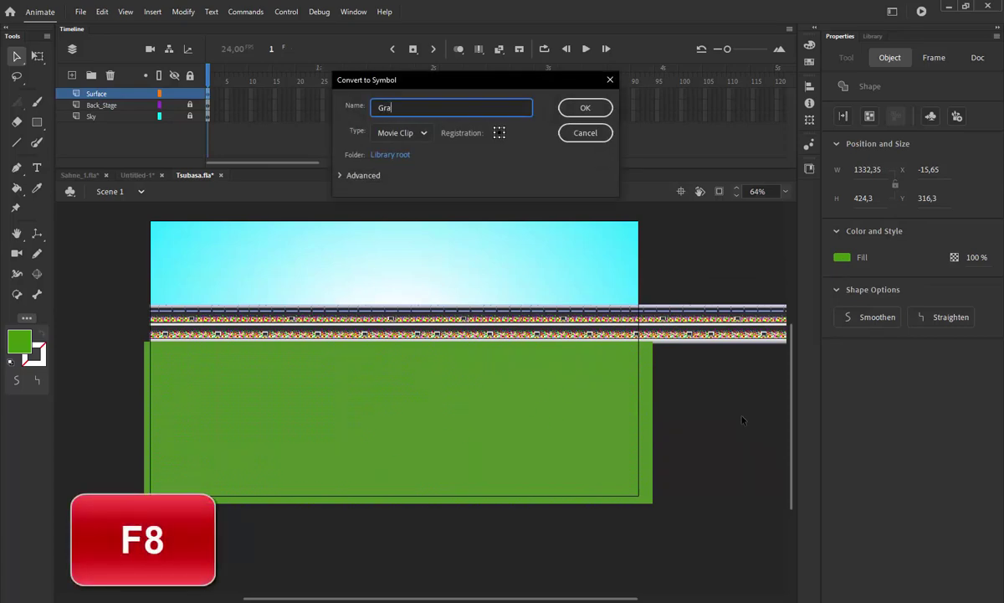
type("ss_Surface")
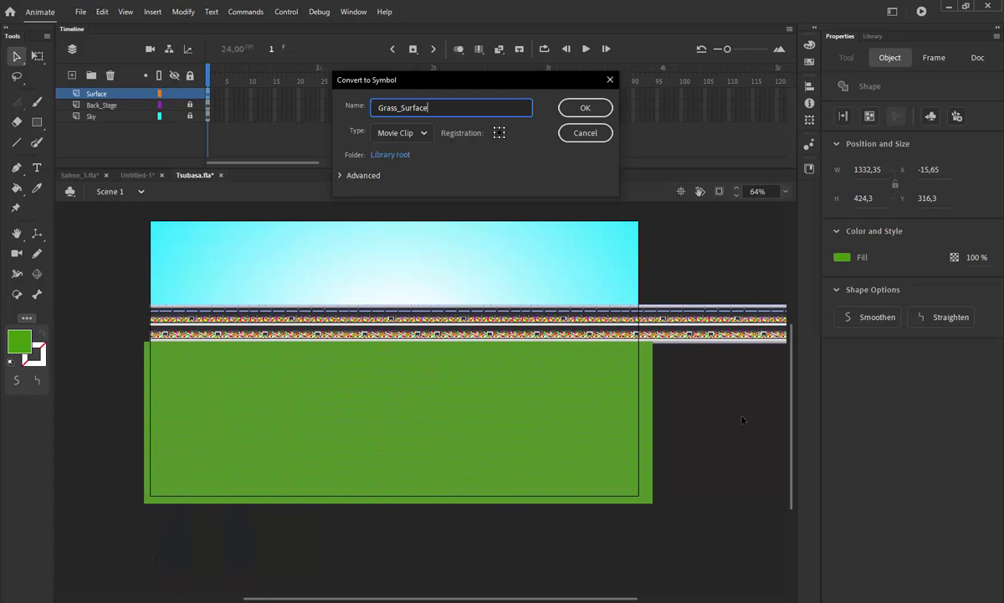
key("Return")
left_click(743, 419)
key("ctrl+s")
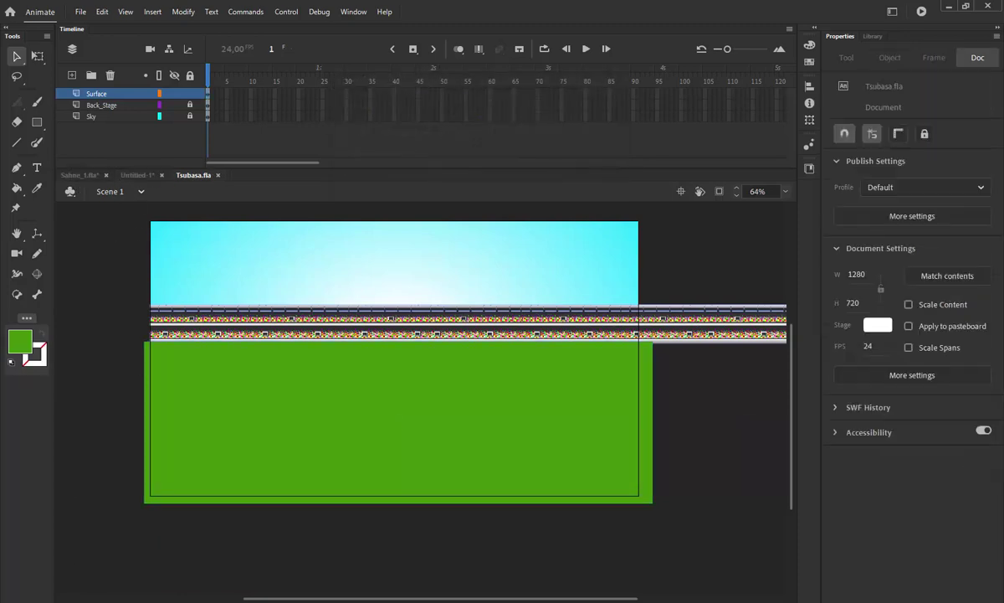
Switch to the media player and examine how the pitch stripes move at the beginning of Tsubasa_Intro.mp4, then close the player
key("alt+Tab")
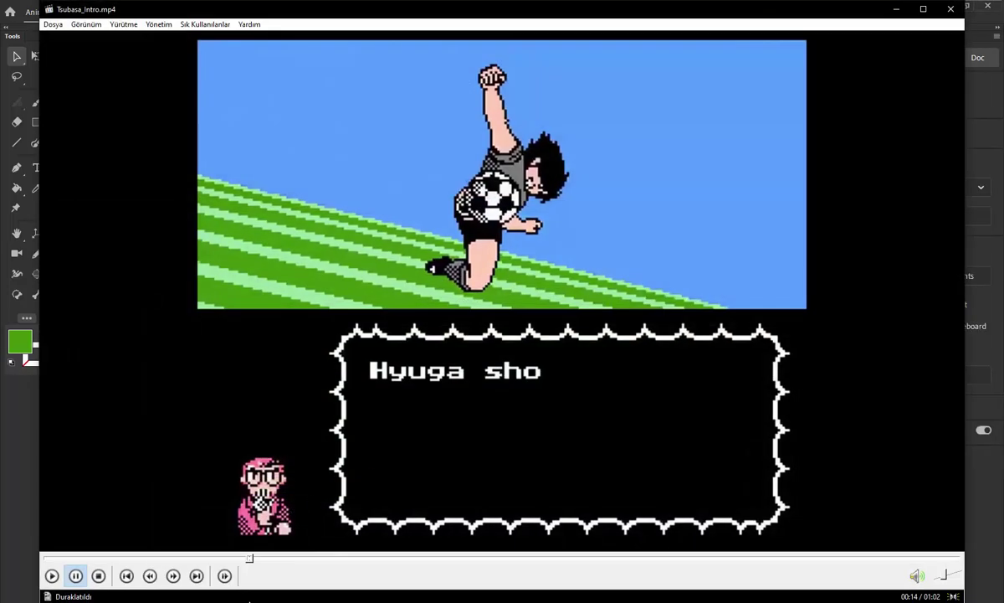
left_click(78, 558)
key("space")
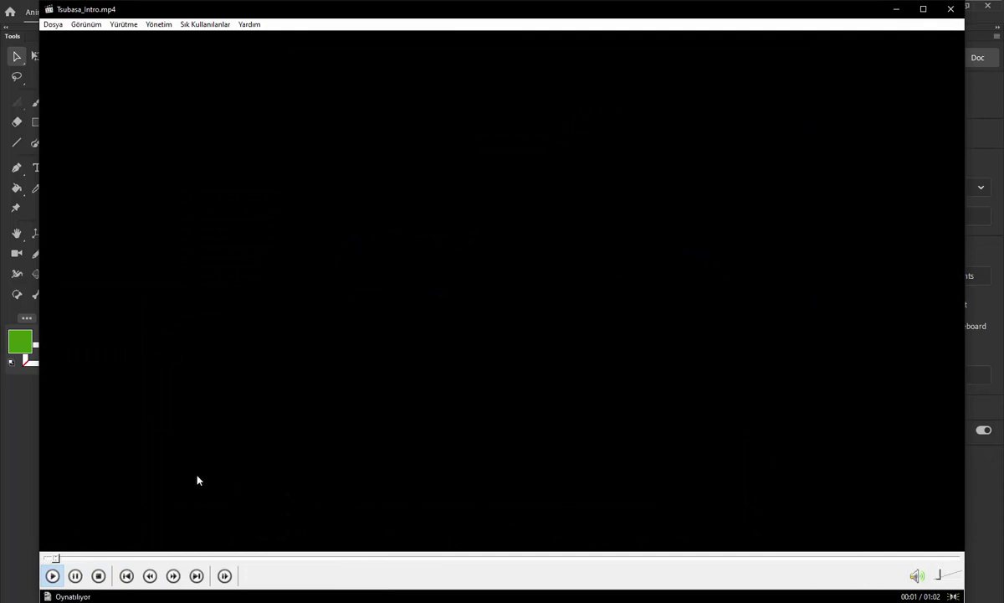
key("space")
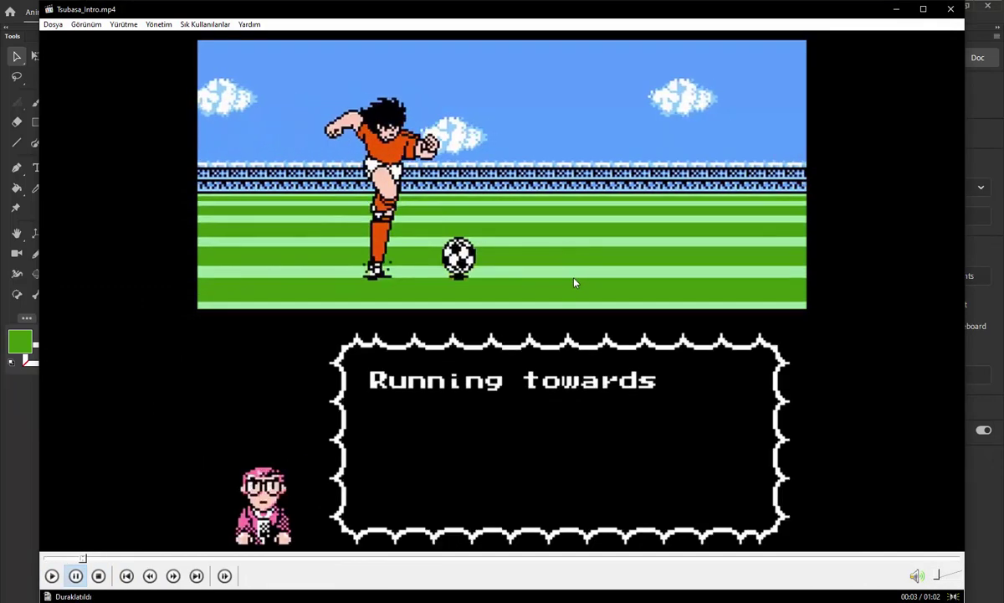
key("space")
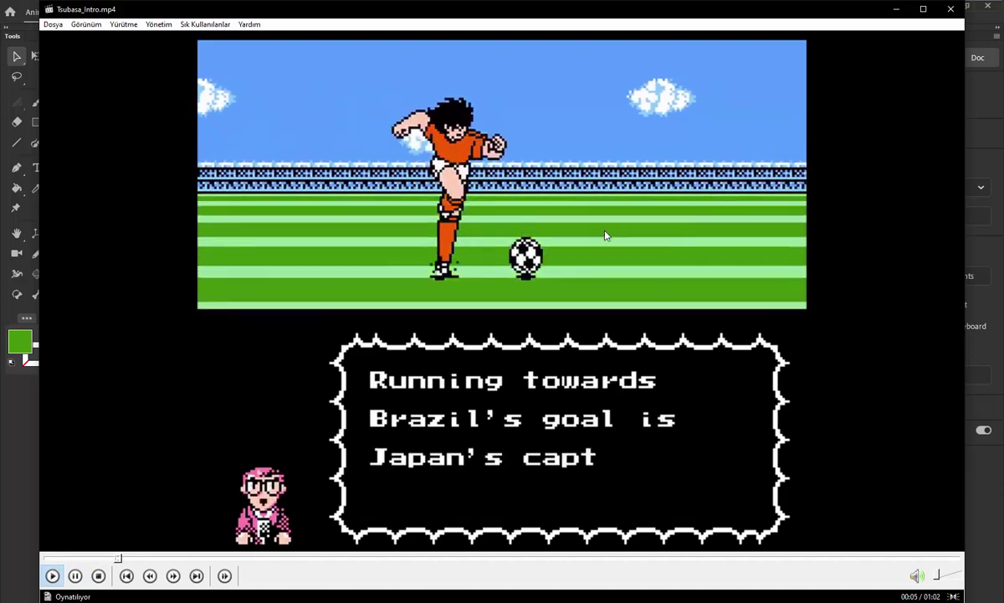
key("space")
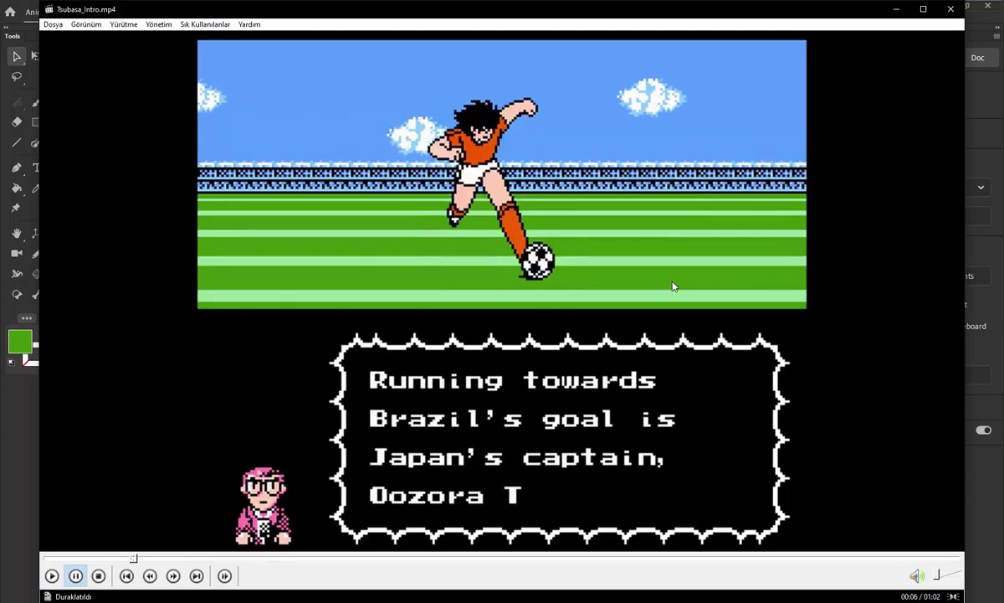
key("space")
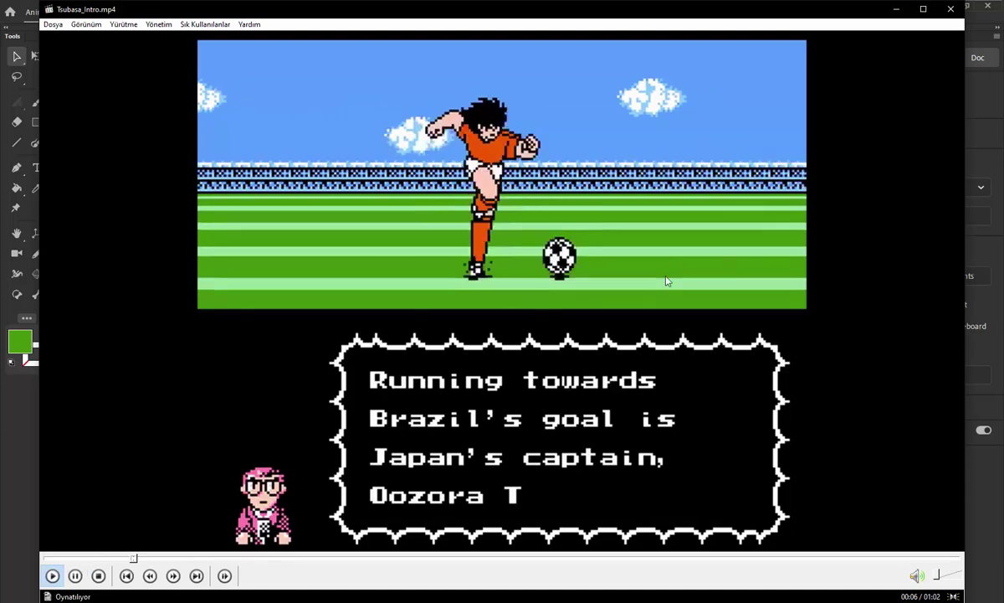
key("space")
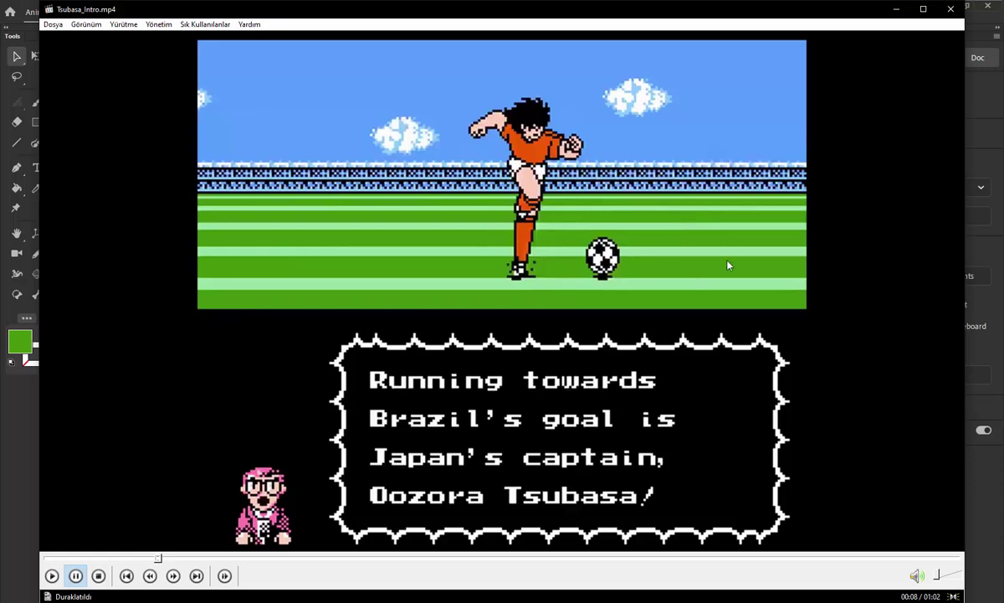
left_click(951, 10)
Add a new layer named Surface_Lines above the Surface layer
left_click(72, 75)
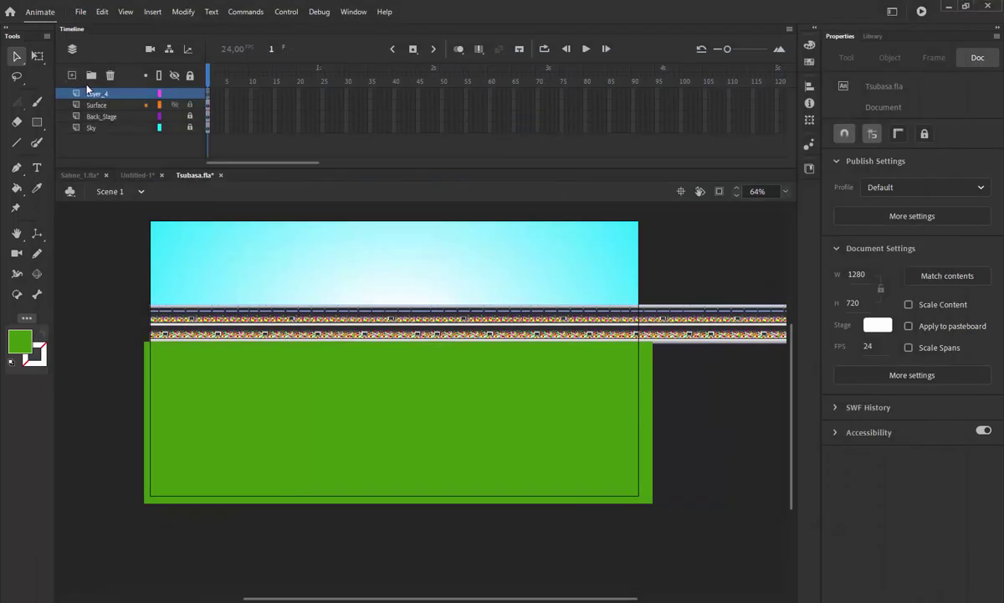
double_click(100, 93)
type("Surface")
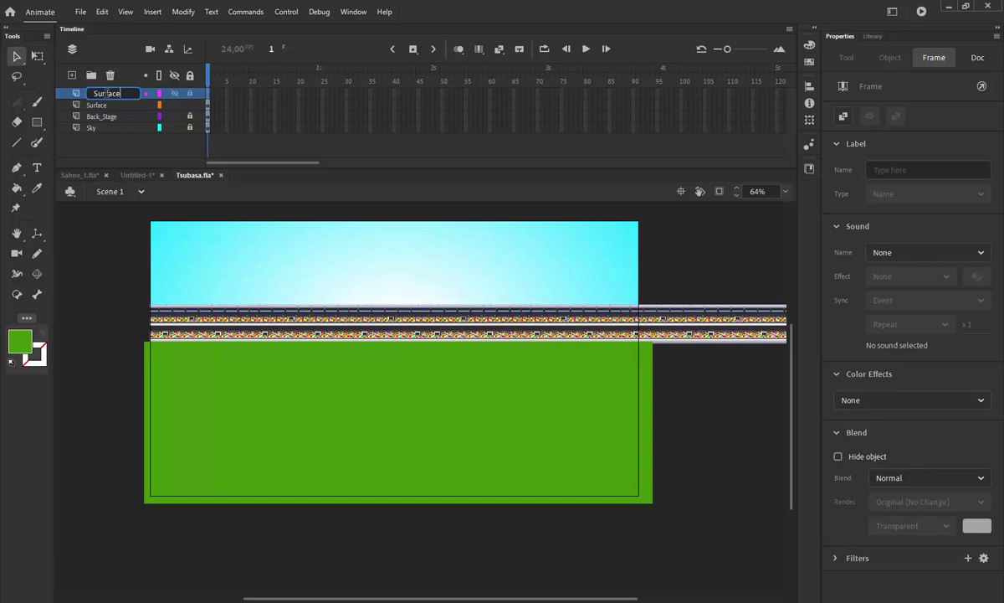
type("_Lines")
key("Return")
left_click(126, 134)
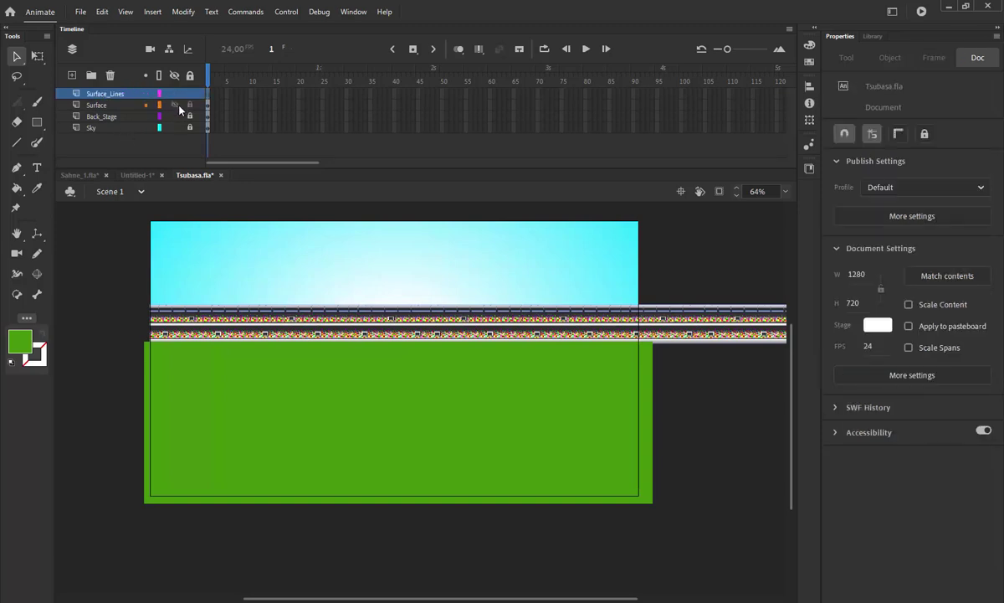
Draw a green rectangle without stroke, about 558 by 159 px, on Surface_Lines at the pitch's upper edge against the stage's left edge
key("r")
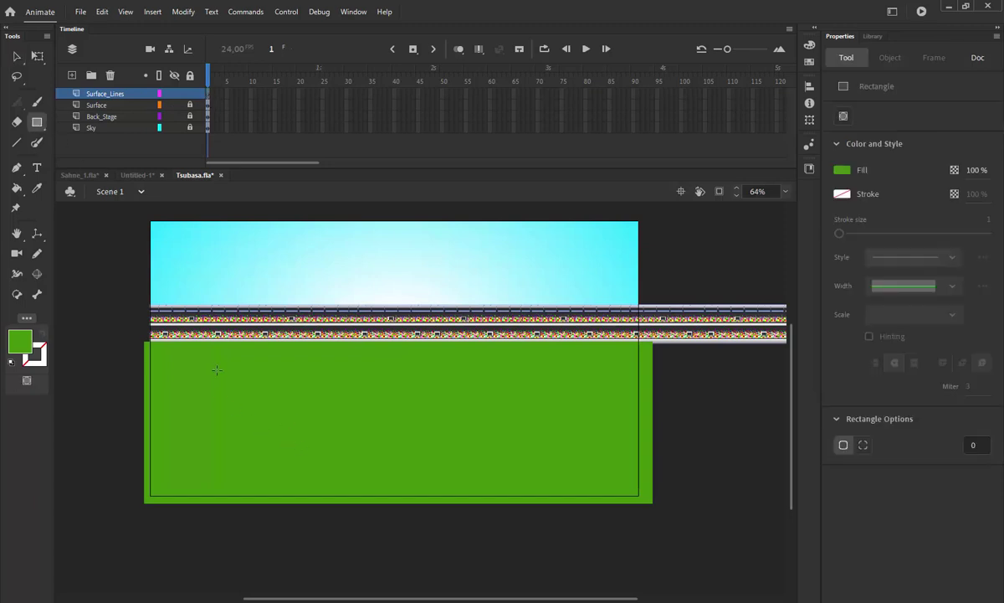
left_click(20, 339)
left_click(108, 403)
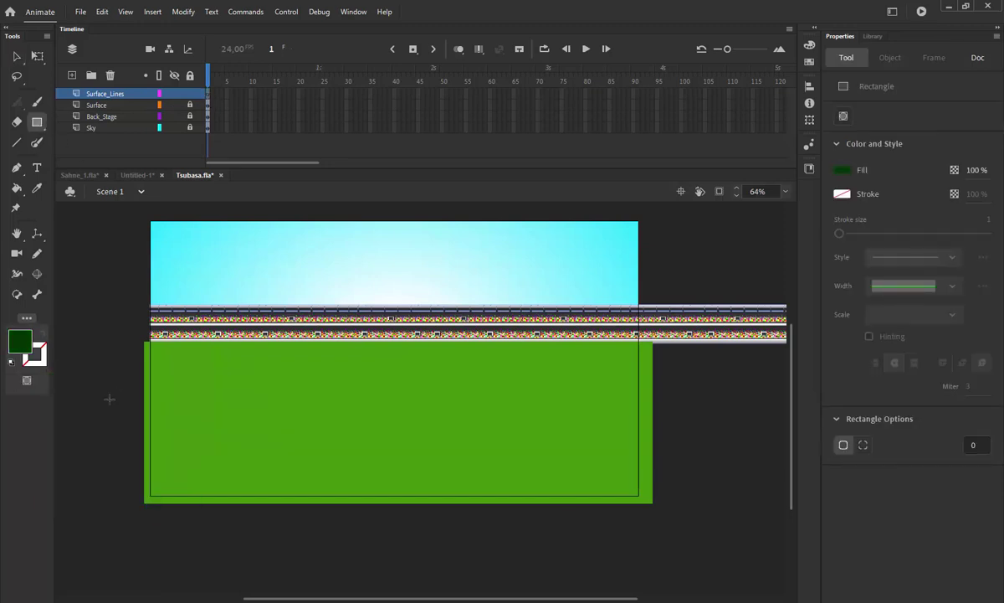
mouse_move(265, 366)
left_mouse_down()
mouse_move(354, 426)
mouse_move(474, 410)
mouse_move(255, 411)
mouse_move(223, 400)
left_mouse_up()
key("ctrl+v")
key("v")
left_click(324, 400)
key("Delete")
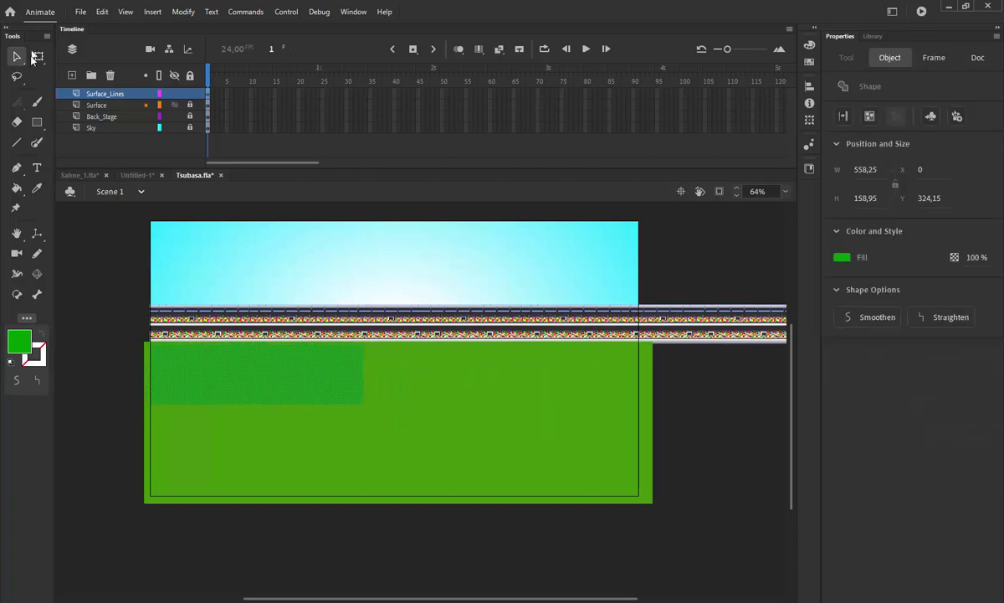
Move and stretch the green Surface_Lines rectangle to cover the whole grass area, about 1332 by 445 px
left_click(37, 55)
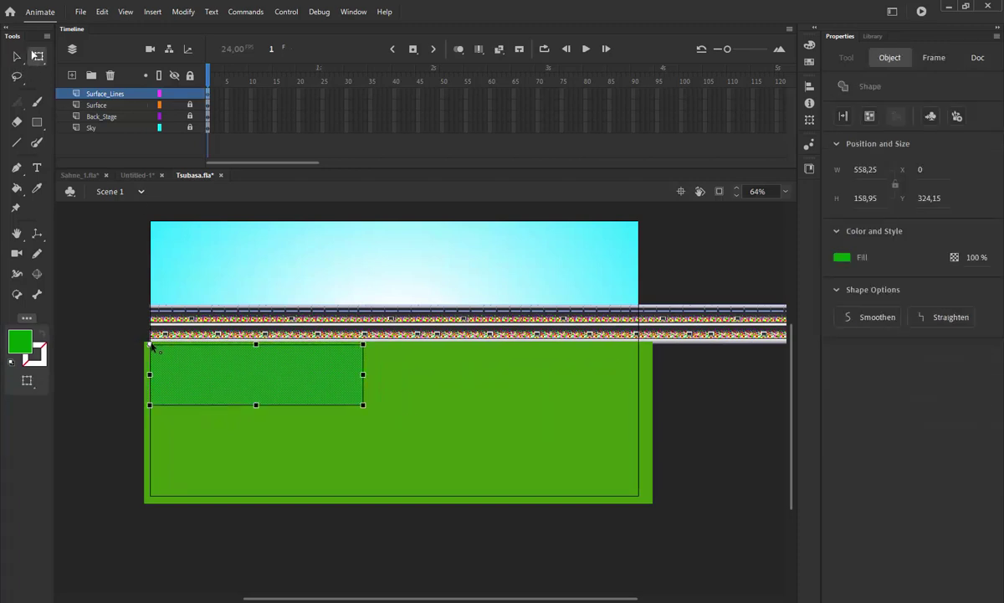
left_click_drag(197, 368, 191, 362)
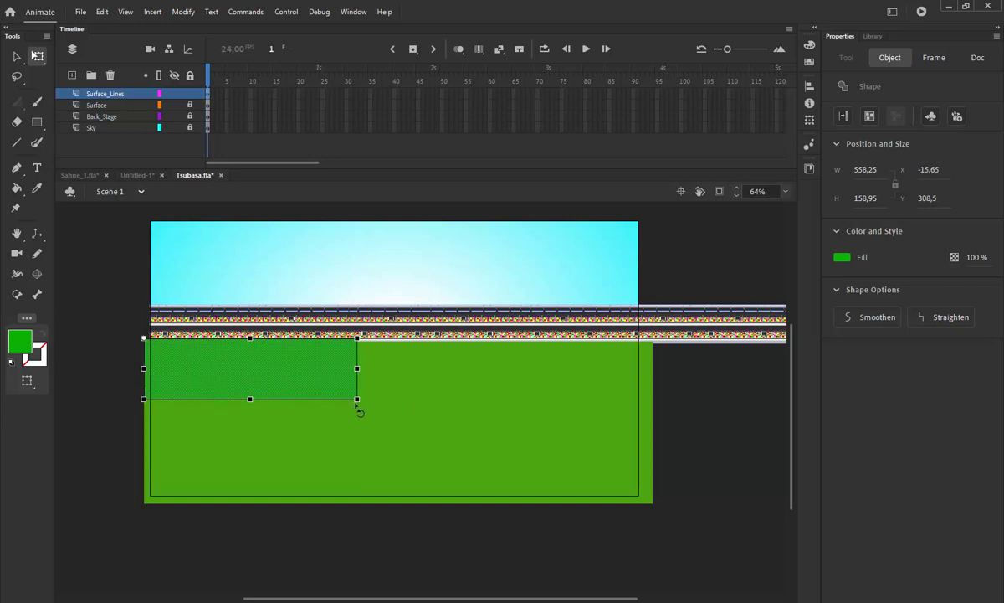
left_click_drag(358, 400, 652, 509)
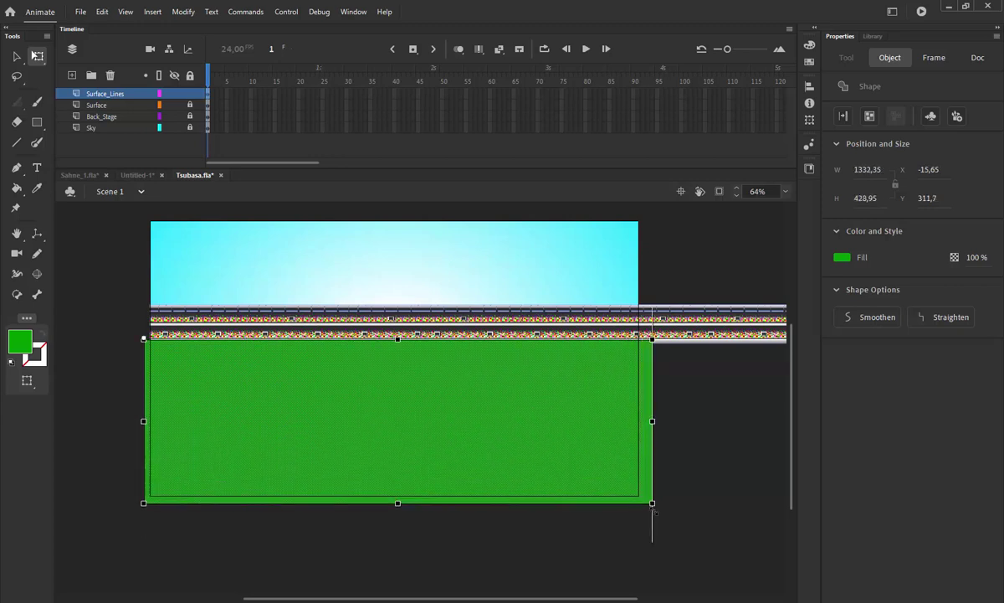
left_click(716, 437)
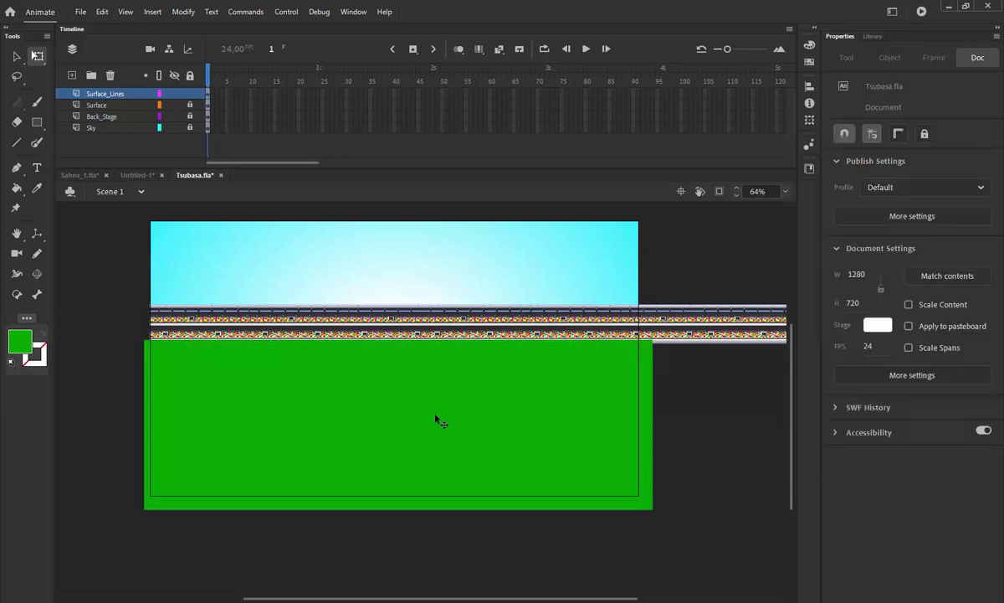
Convert the enlarged green rectangle into a Movie Clip symbol named Lines
left_click(406, 408)
key("F8")
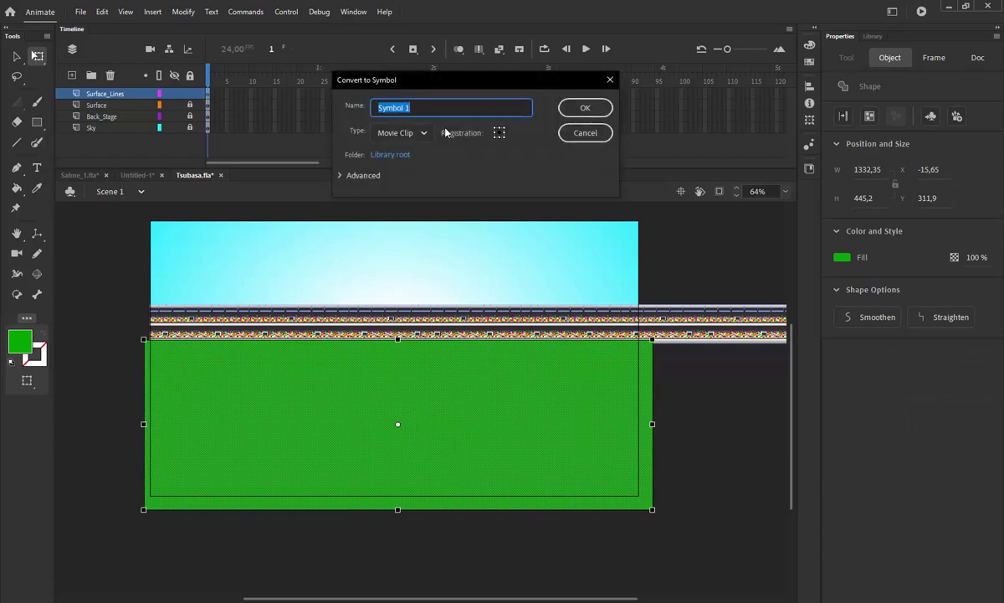
type("Lines")
key("Return")
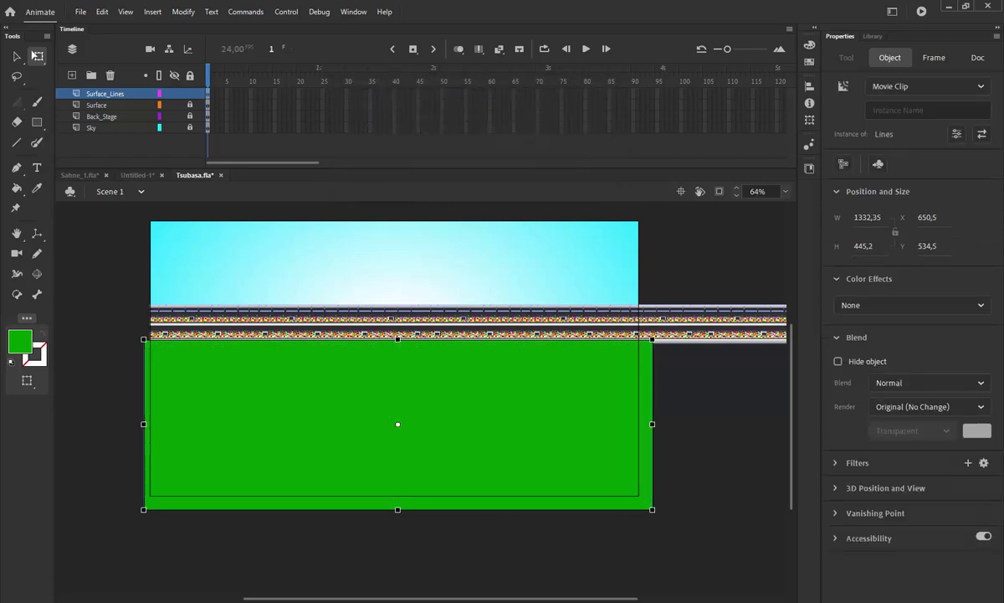
Open the Lines movie clip for editing, rename its only layer Surface and lock it
double_click(298, 384)
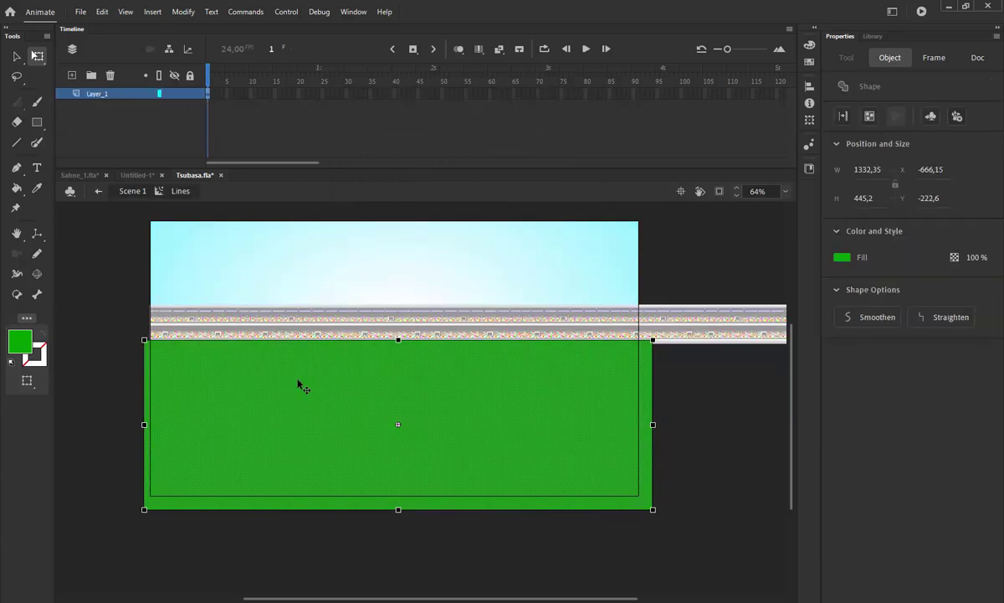
double_click(95, 94)
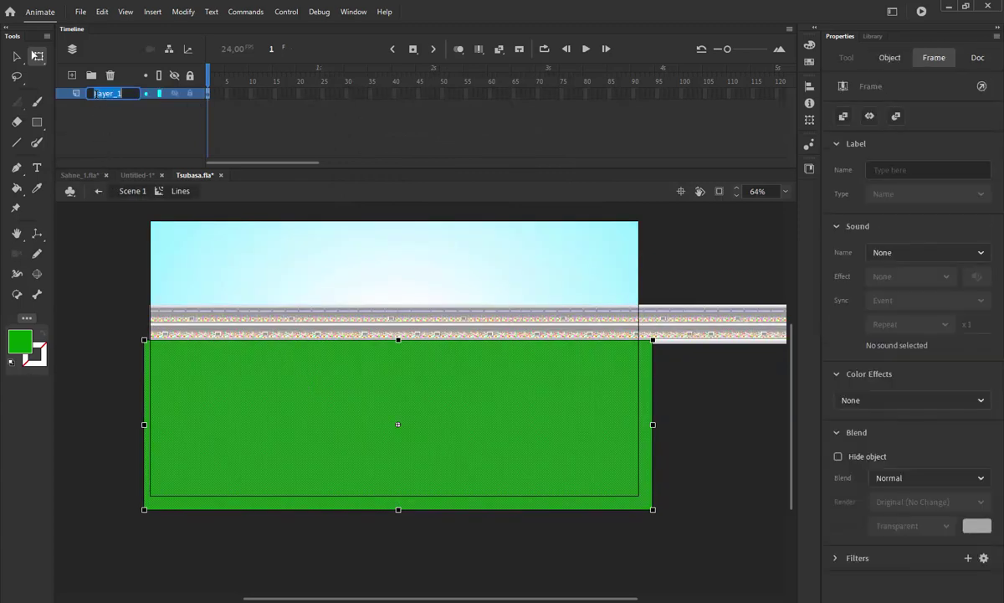
type("Surface")
left_click(113, 123)
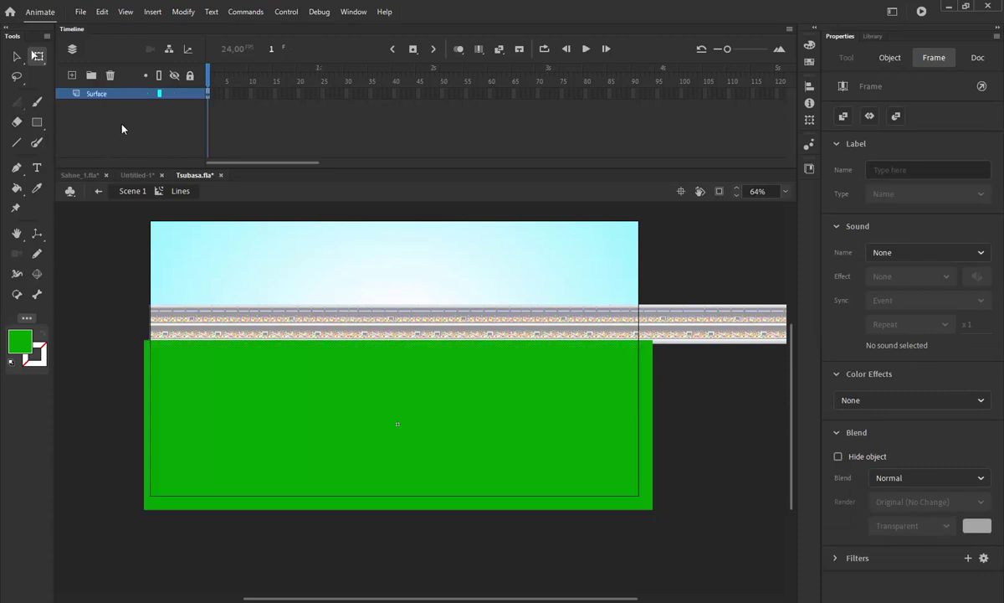
left_click(190, 94)
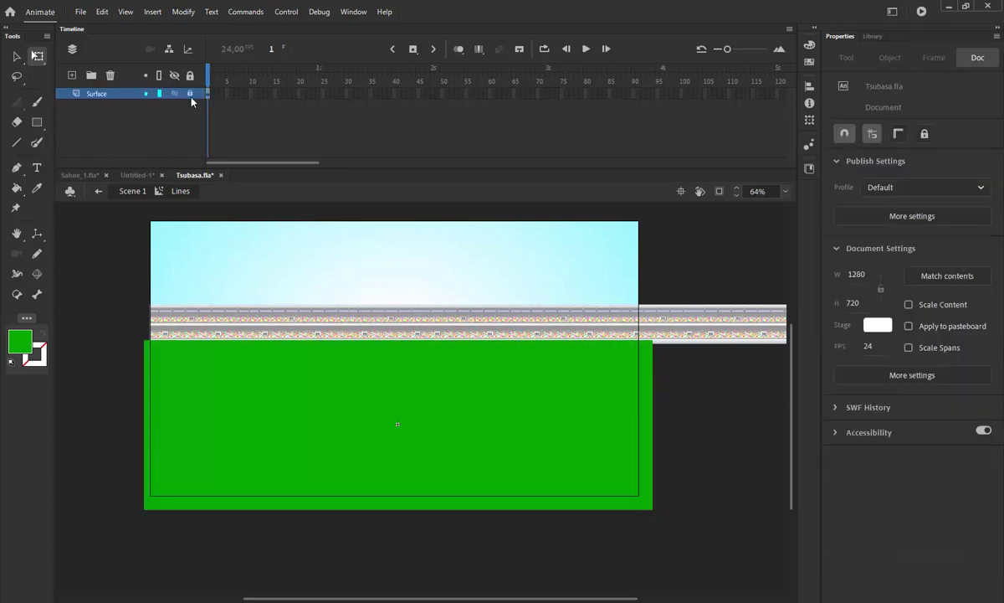
Add a new layer named Lines above the Surface layer inside the symbol
left_click(72, 76)
double_click(93, 95)
type("Lines")
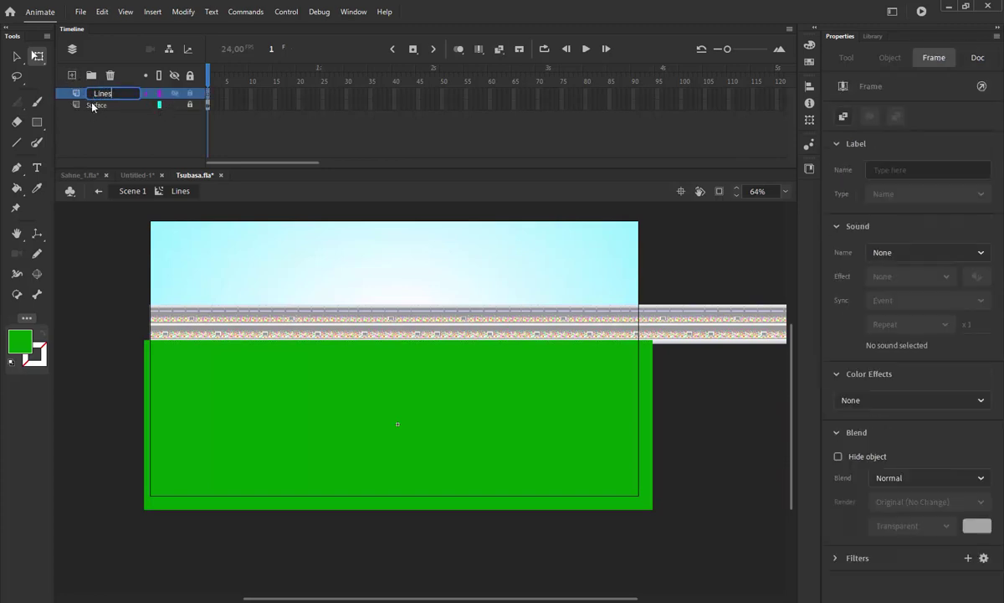
left_click(100, 124)
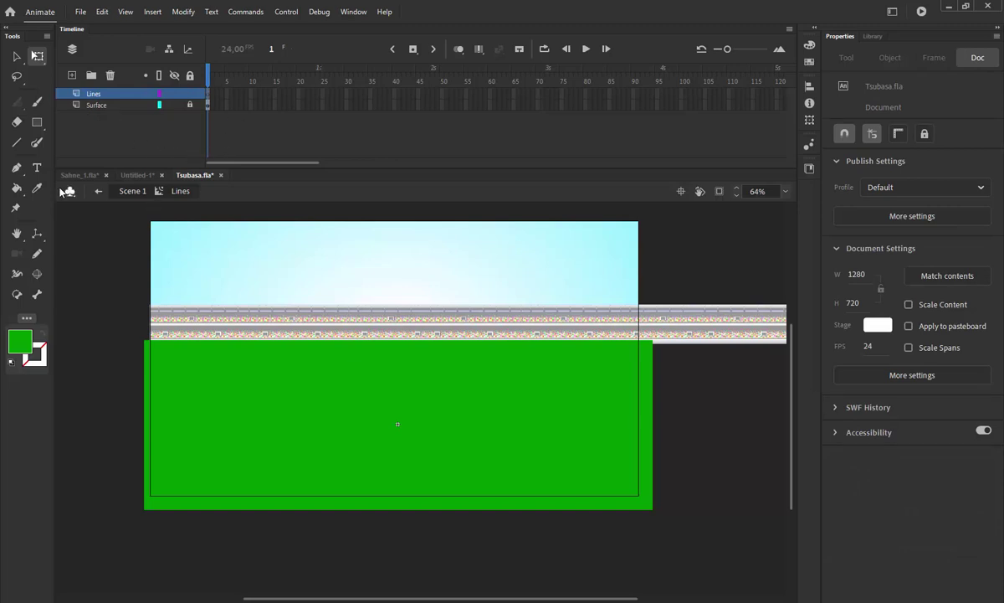
Draw a light green stripe without stroke, about 1369 by 60 px, on the Lines layer and place it along the pitch's lower edge
left_click(37, 122)
left_click(20, 341)
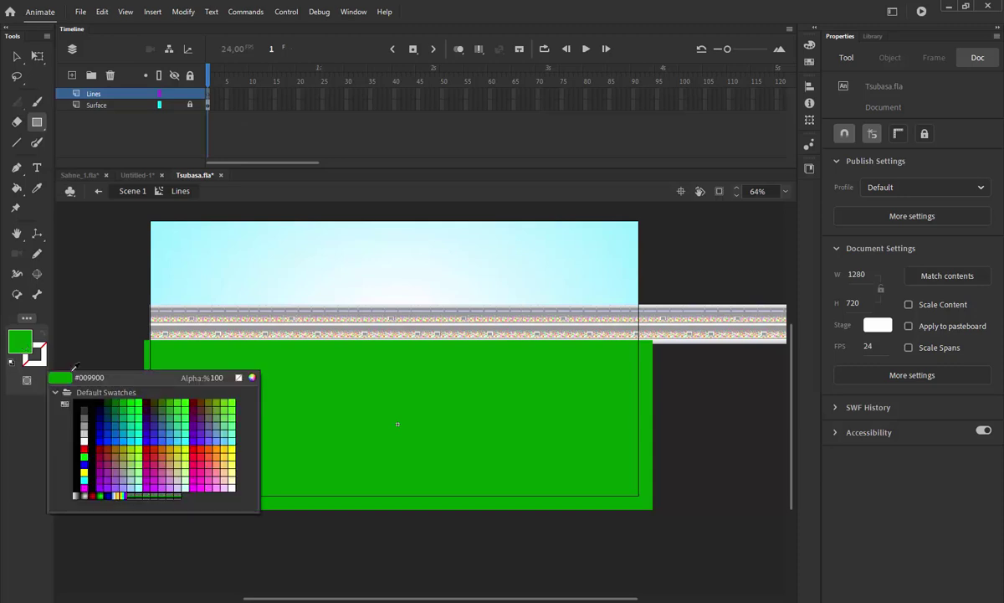
left_click(139, 409)
left_click_drag(127, 452, 662, 490)
key("ctrl+v")
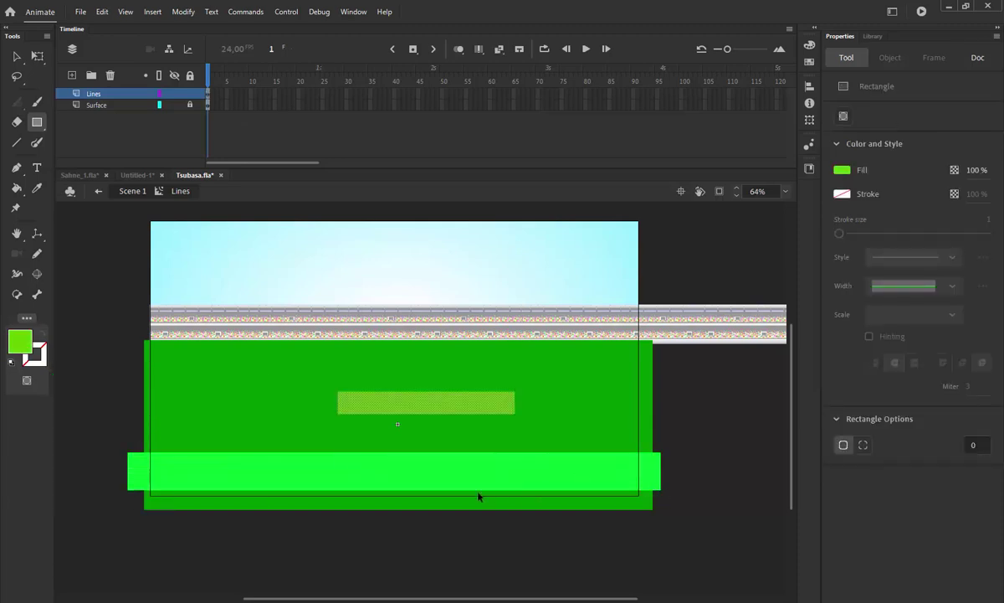
key("v")
left_click_drag(430, 411, 653, 507)
Copy the light green stripe upward five times, making the copies progressively thinner and closer together, down to about 12.5 px high
left_click(37, 56)
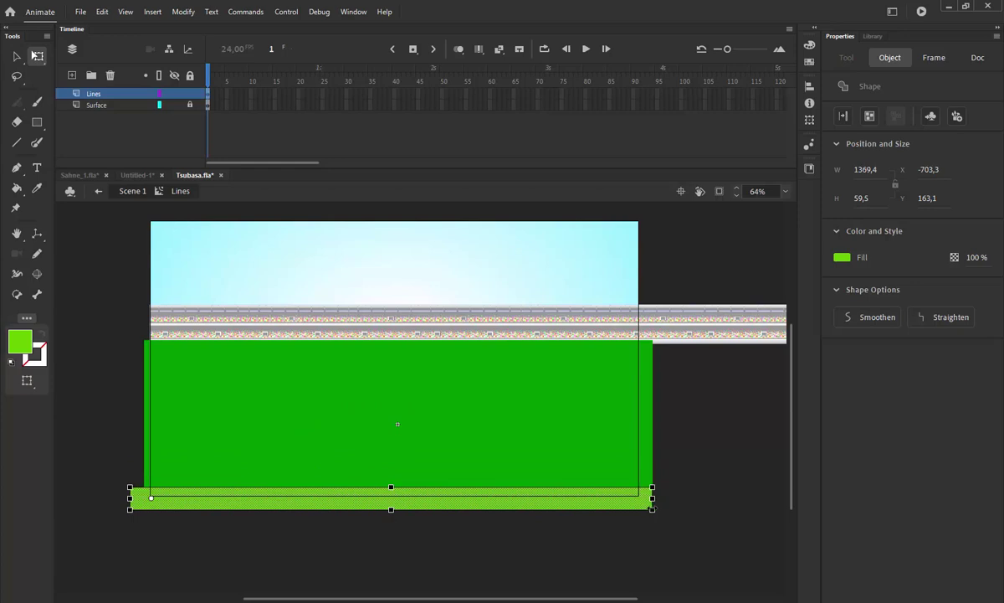
left_click_drag(559, 505, 552, 467)
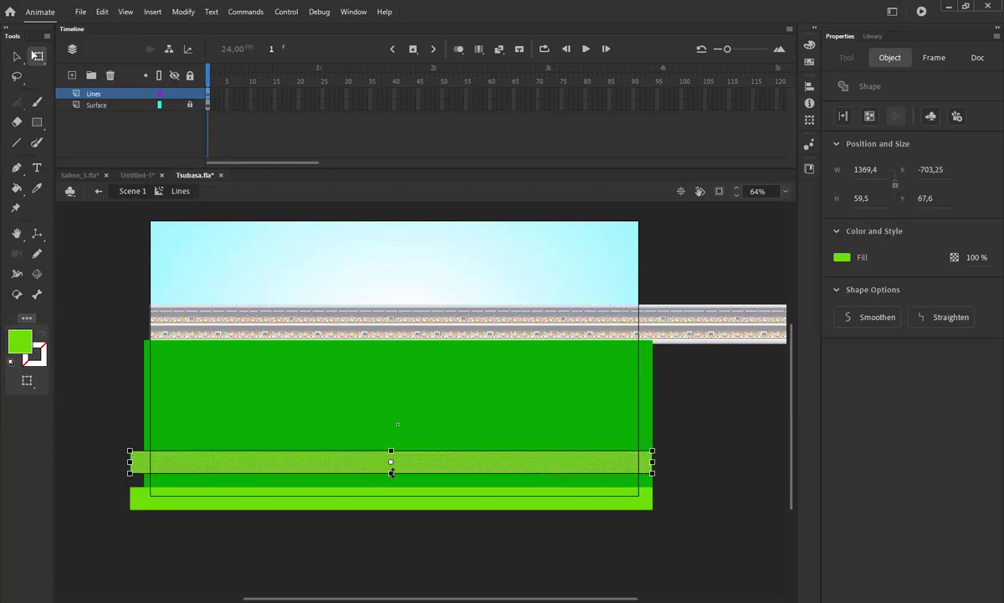
left_click_drag(392, 473, 392, 408)
key("v")
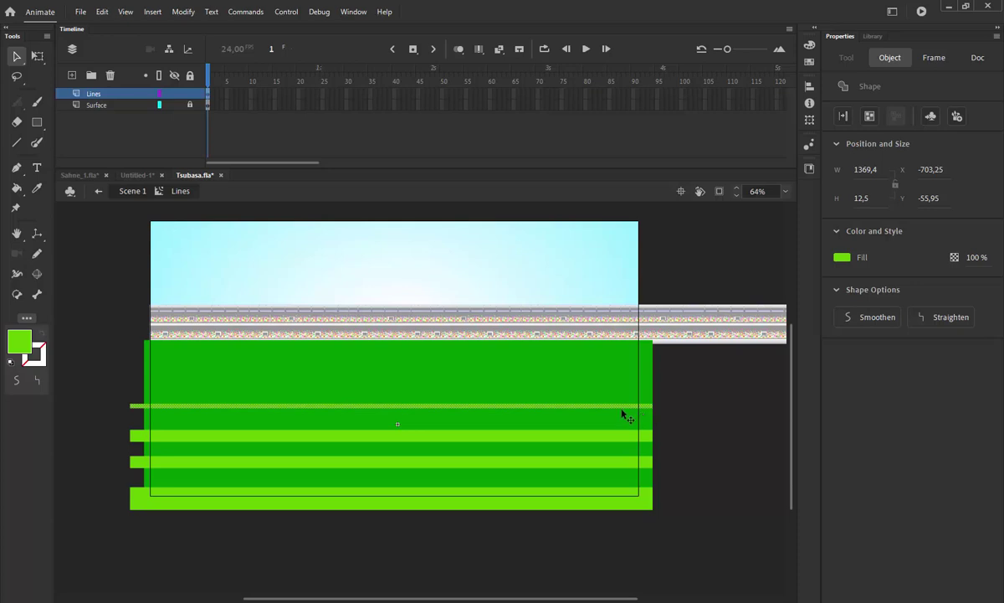
mouse_move(620, 407)
left_mouse_down()
mouse_move(619, 418)
mouse_move(623, 405)
left_mouse_up()
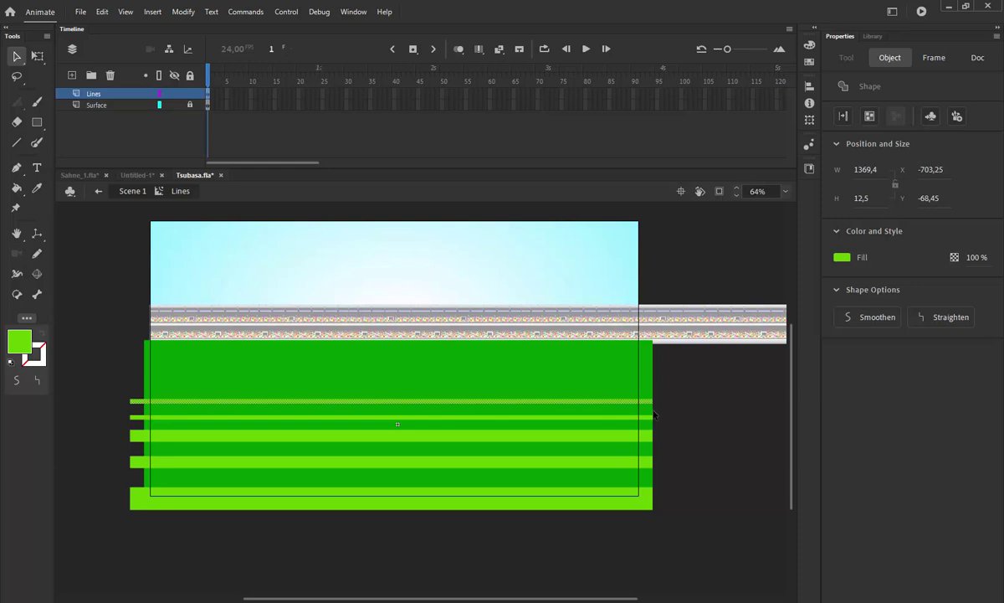
left_click_drag(605, 396, 606, 383)
left_click(746, 393)
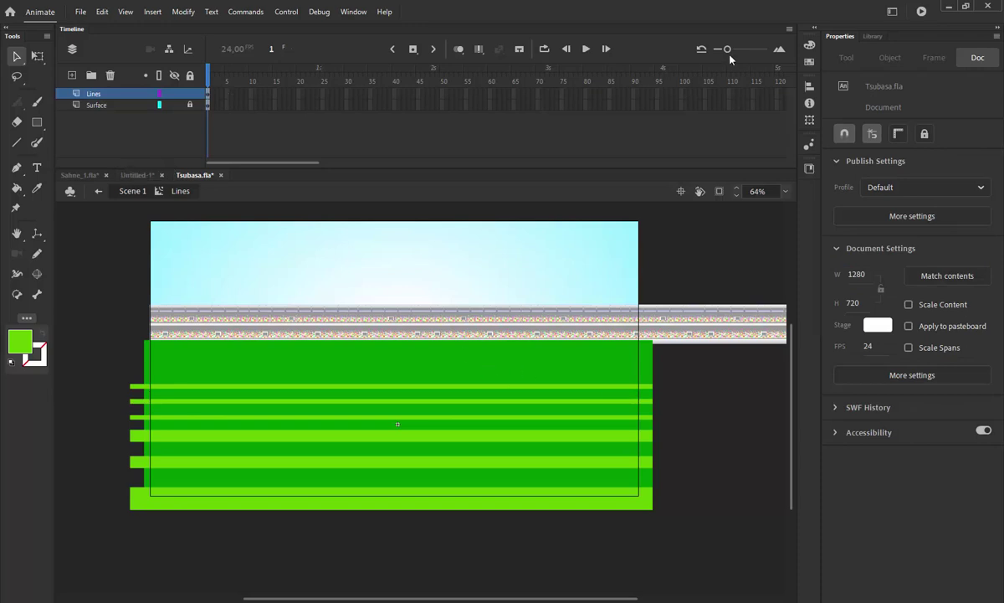
Extend the Lines and Surface layers to frame 5 and insert a keyframe on Lines at frame 5
left_click_drag(727, 48, 741, 48)
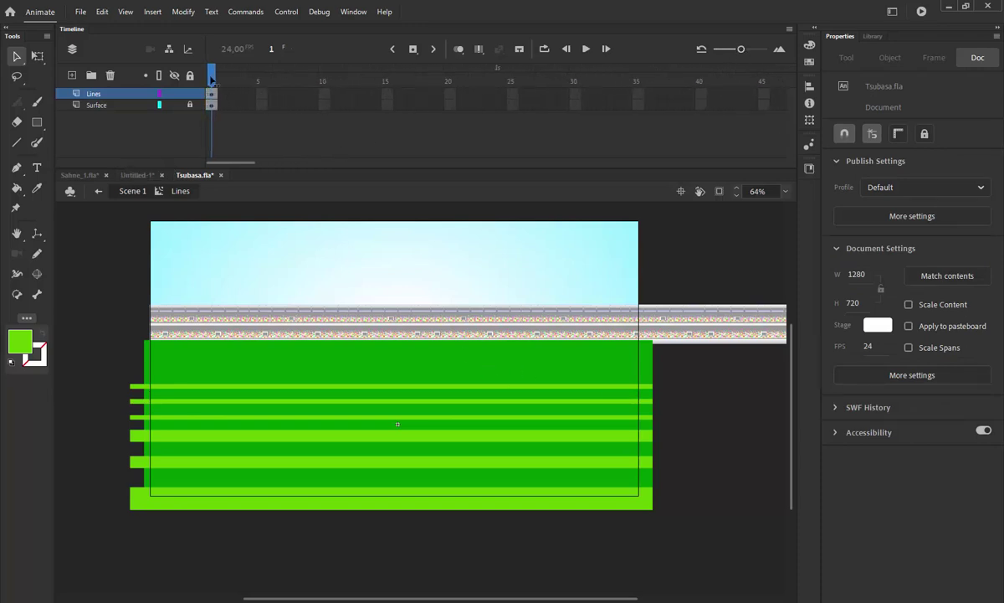
left_click_drag(257, 94, 269, 115)
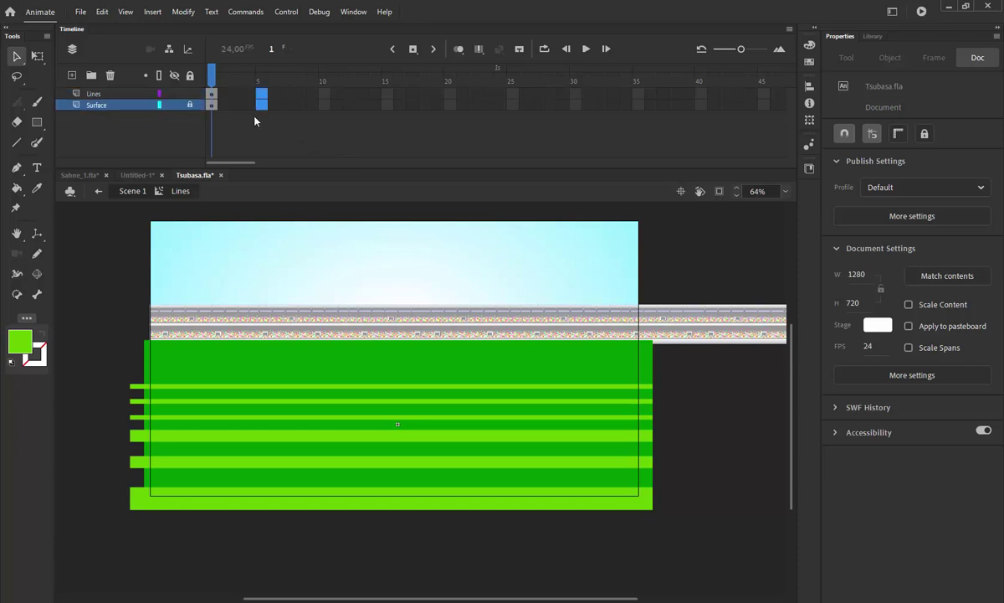
key("F5")
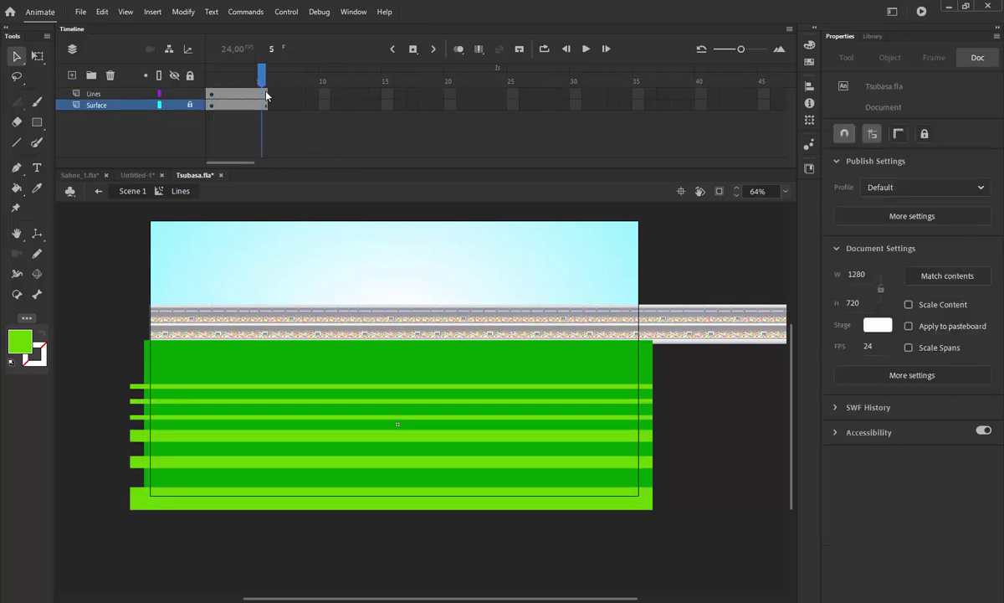
left_click(263, 95)
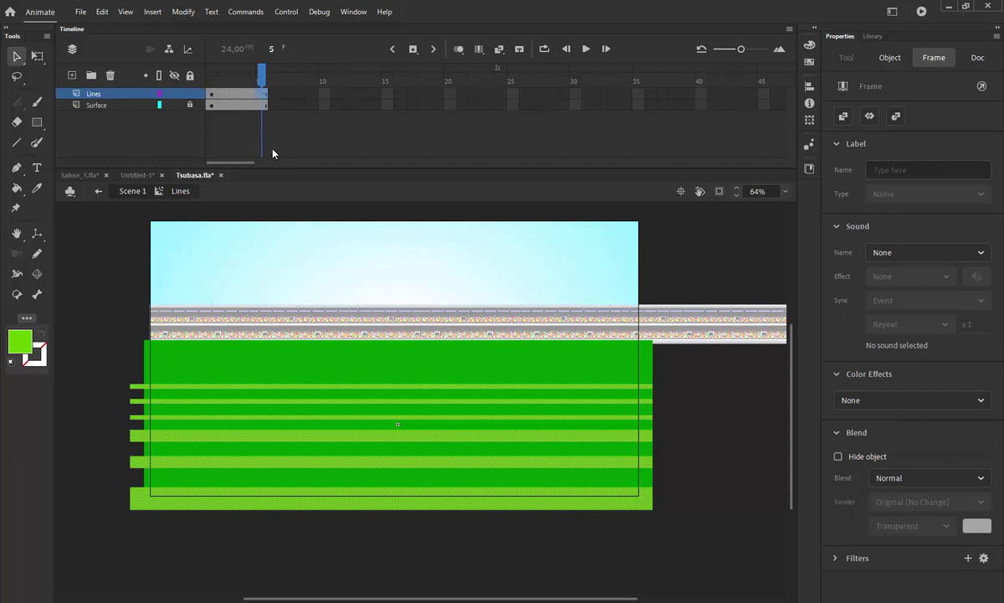
Try squashing the whole stripe pattern vertically with Free Transform, then undo the squash
left_click(37, 60)
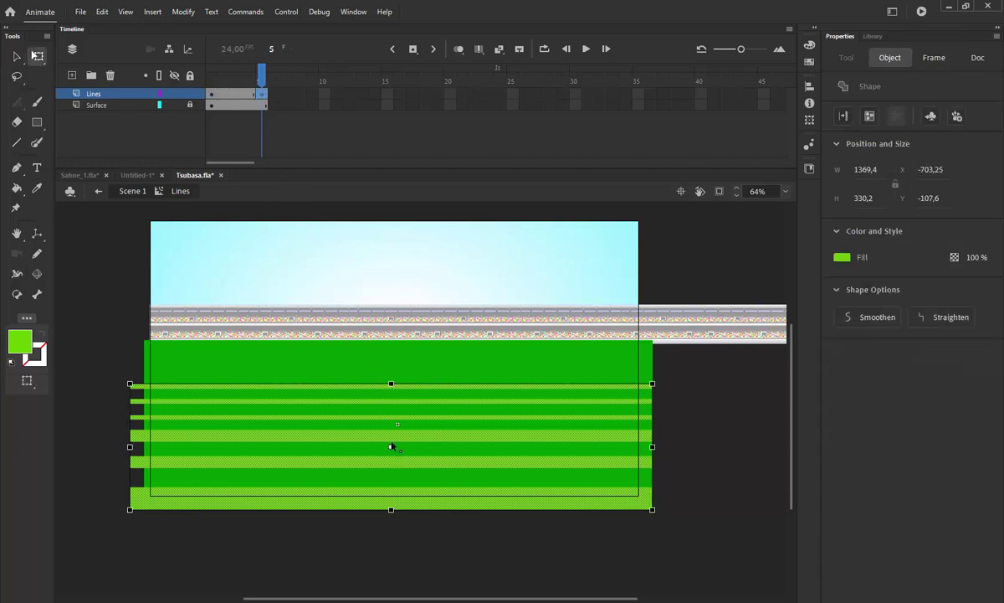
double_click(392, 386)
left_click_drag(341, 427, 341, 403)
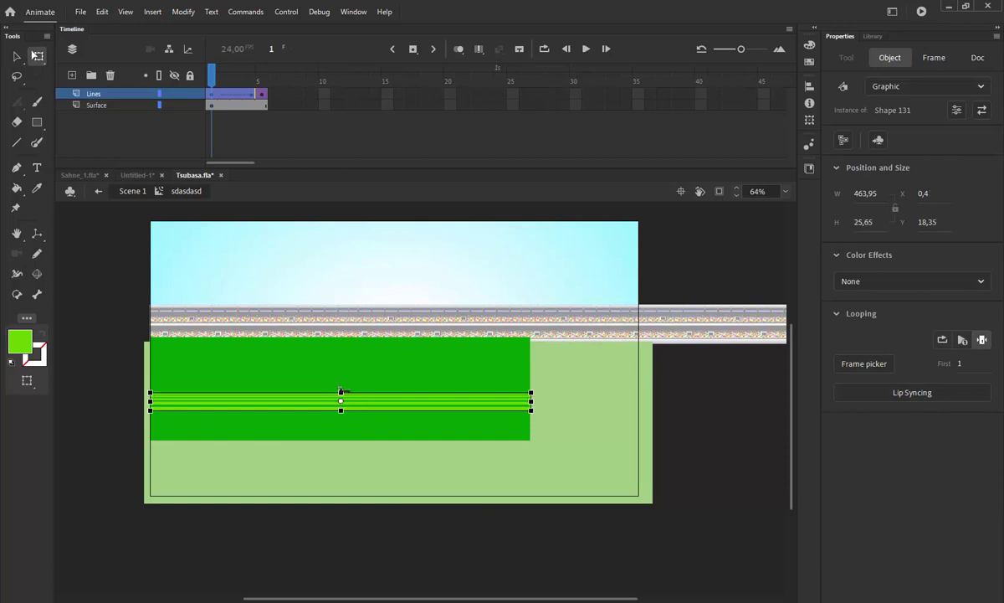
key("ctrl+z")
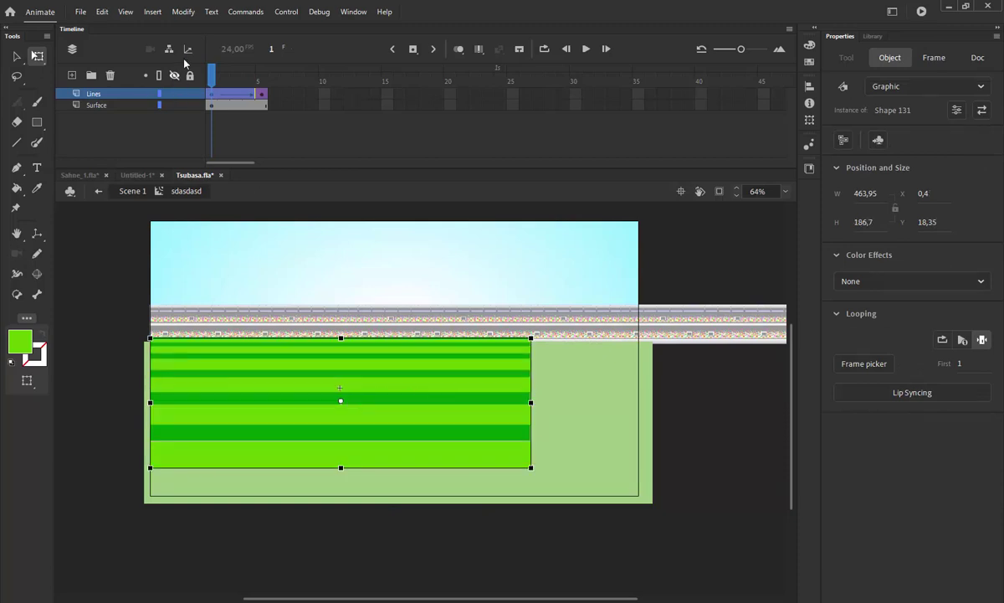
Examine how the classic tween inside the sdasdasd symbol changes the stripes between frames 1 and 5
left_click(220, 74)
left_click_drag(219, 74, 262, 147)
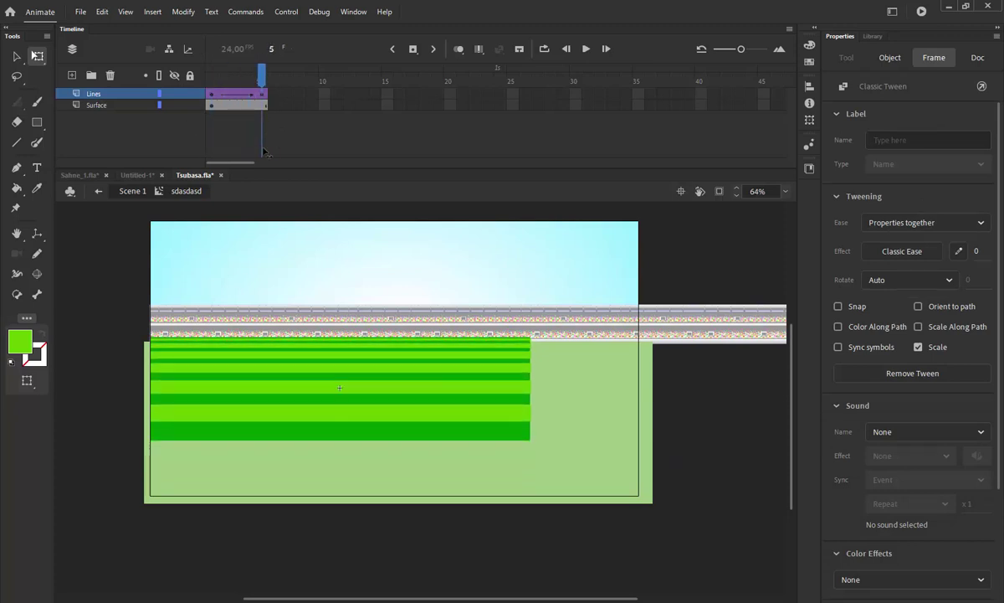
left_click(260, 381)
mouse_move(340, 426)
left_mouse_down()
mouse_move(341, 439)
mouse_move(343, 421)
left_mouse_up()
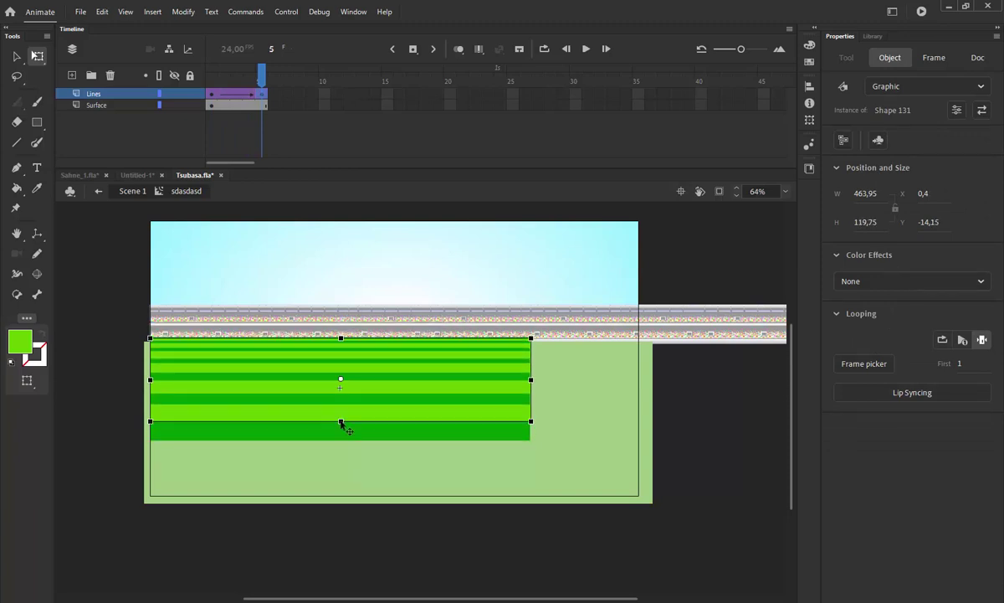
left_click(255, 91)
Return to Scene 1 and move and stretch the striped sdasdasd movie clip to cover the pitch down to the grass's lower edge
left_click(130, 192)
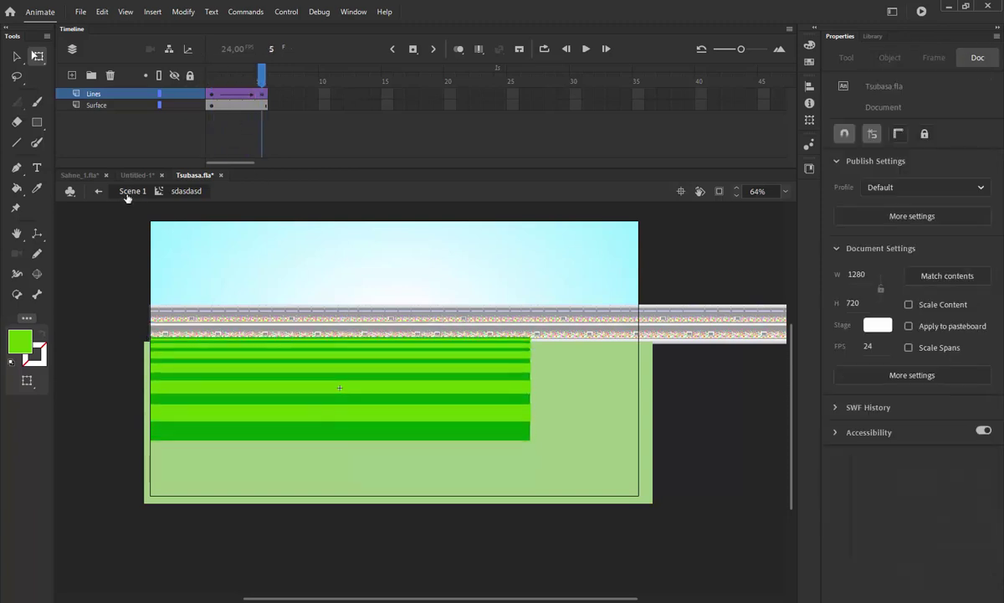
left_click(133, 193)
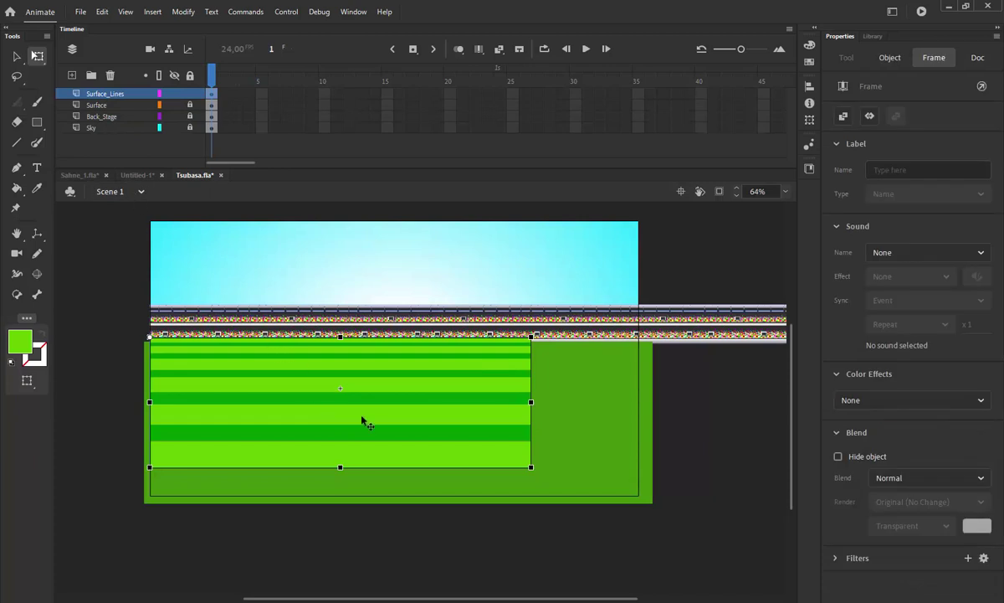
left_click_drag(377, 429, 362, 427)
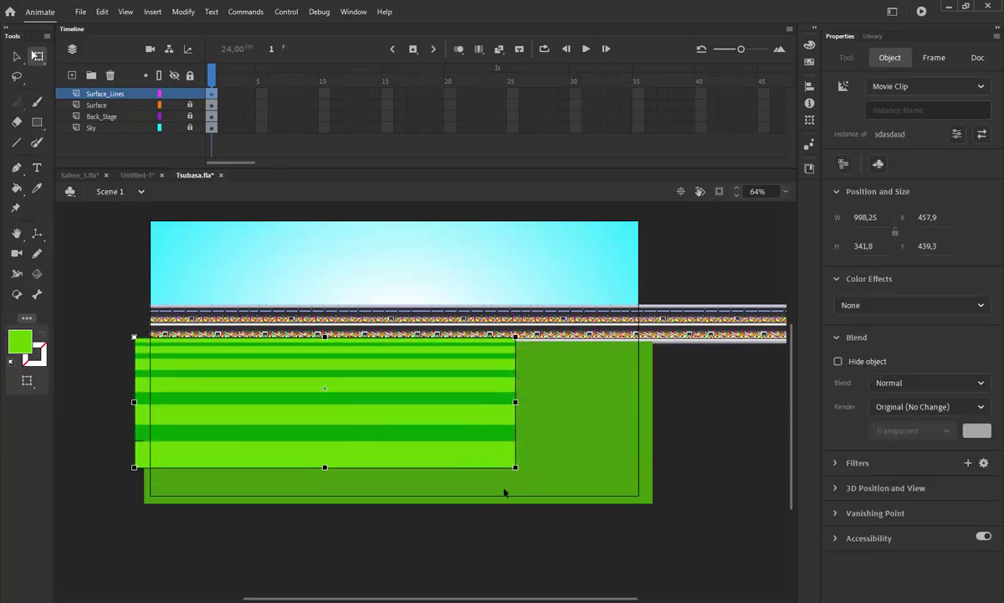
left_click_drag(516, 467, 643, 503)
Place the Back_Stage layer above Surface_Lines, test the movie to check the stripe animation, and close the preview
left_click(109, 92)
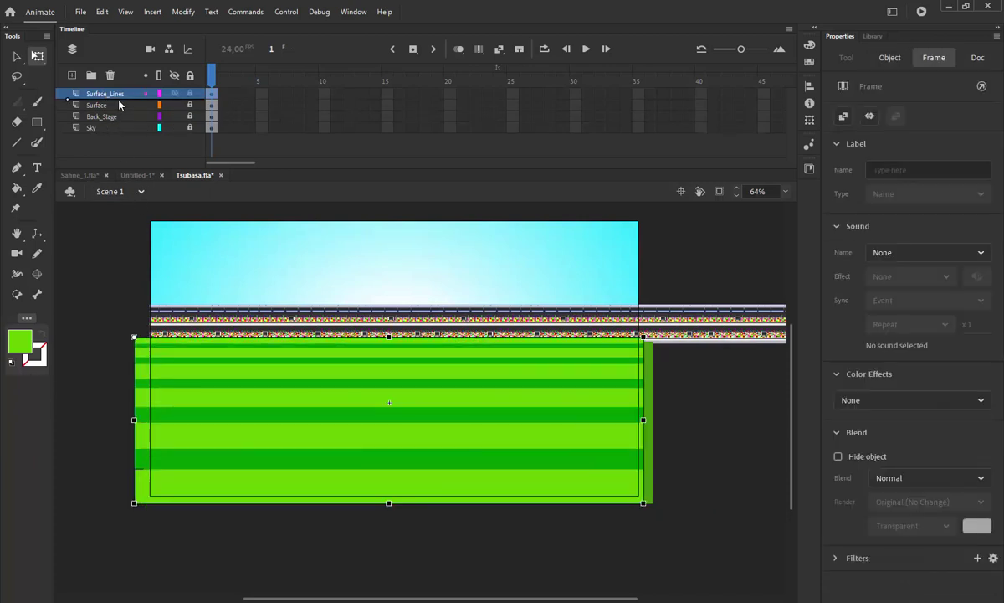
left_click_drag(101, 116, 102, 87)
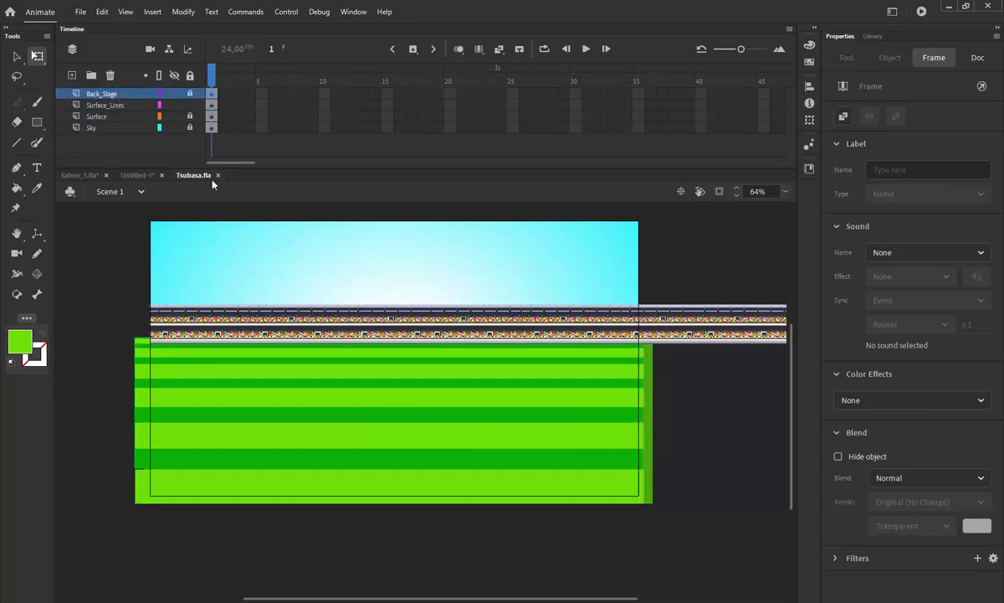
key("ctrl+Return")
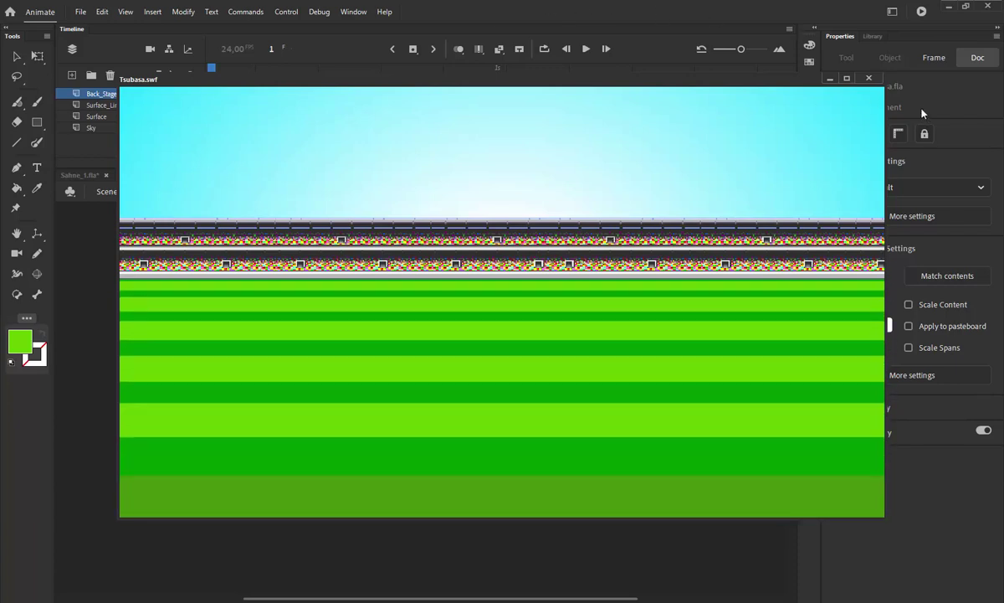
left_click(869, 77)
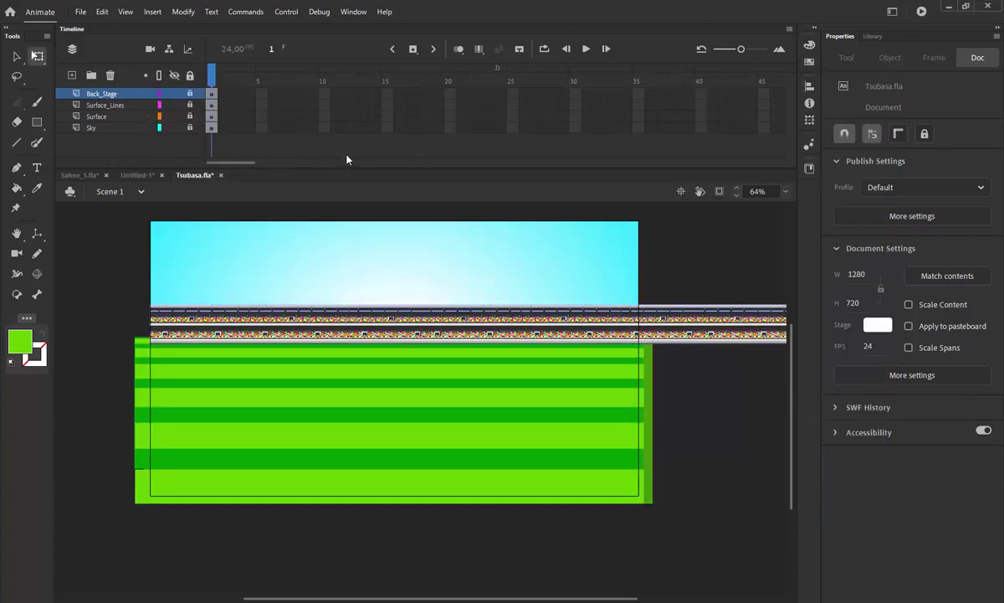
Extend all four layers, Back_Stage, Surface_Lines, Surface and Sky, to frame 192
scroll(531, 430, "down", 4)
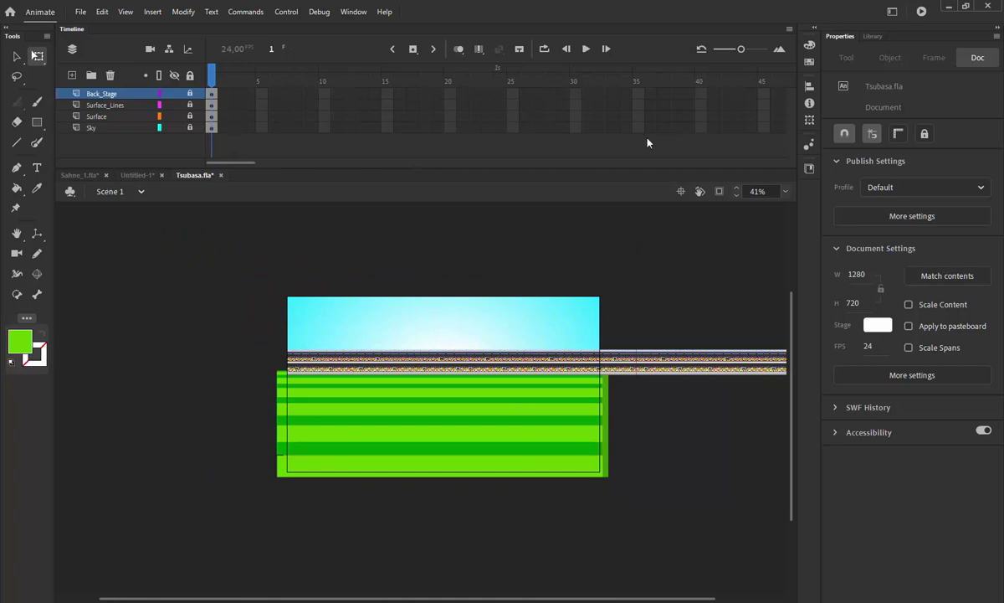
left_click_drag(234, 164, 272, 162)
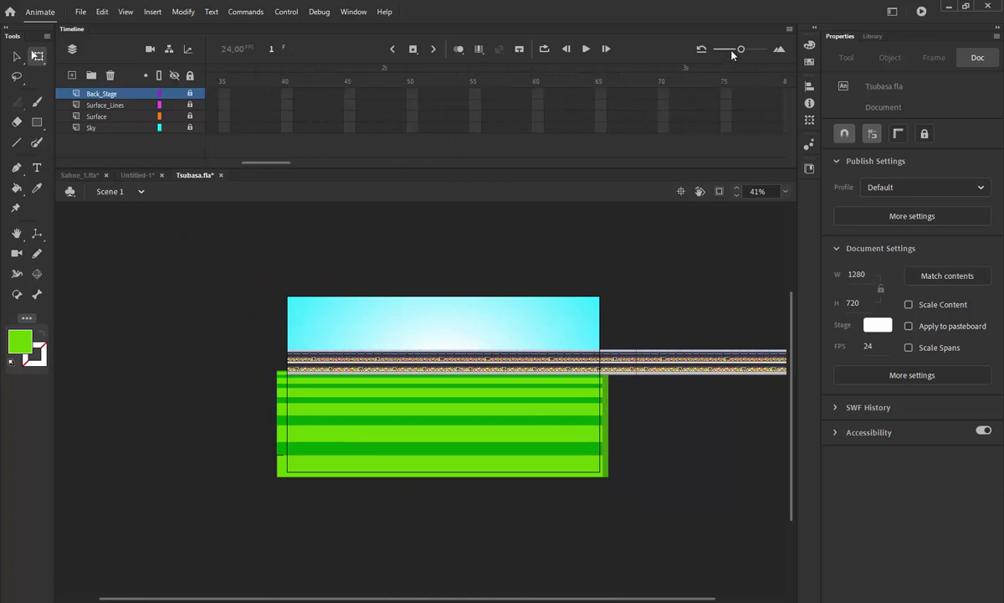
left_click_drag(732, 51, 718, 50)
left_click_drag(344, 164, 421, 164)
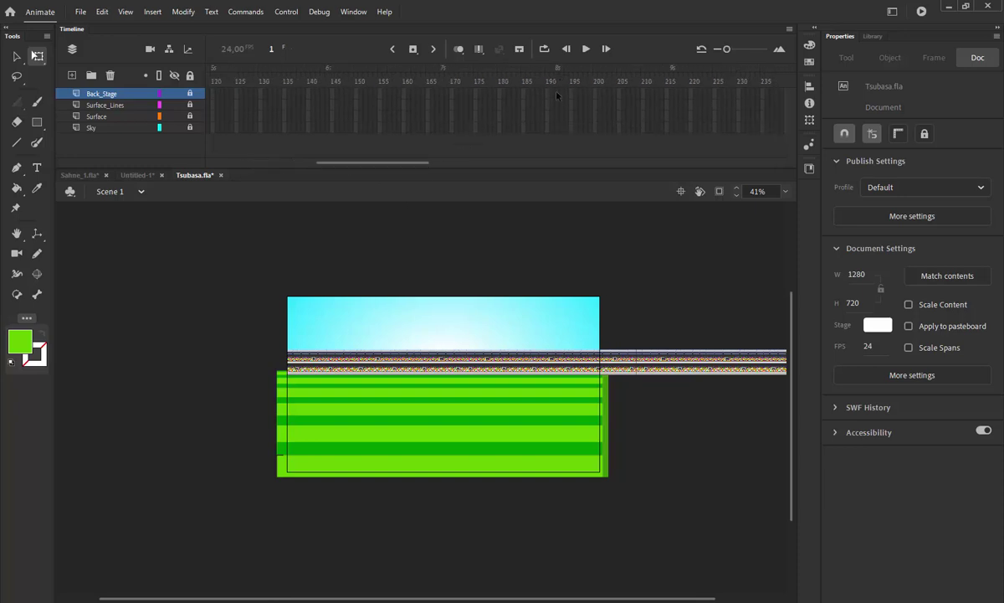
left_click_drag(557, 94, 558, 143)
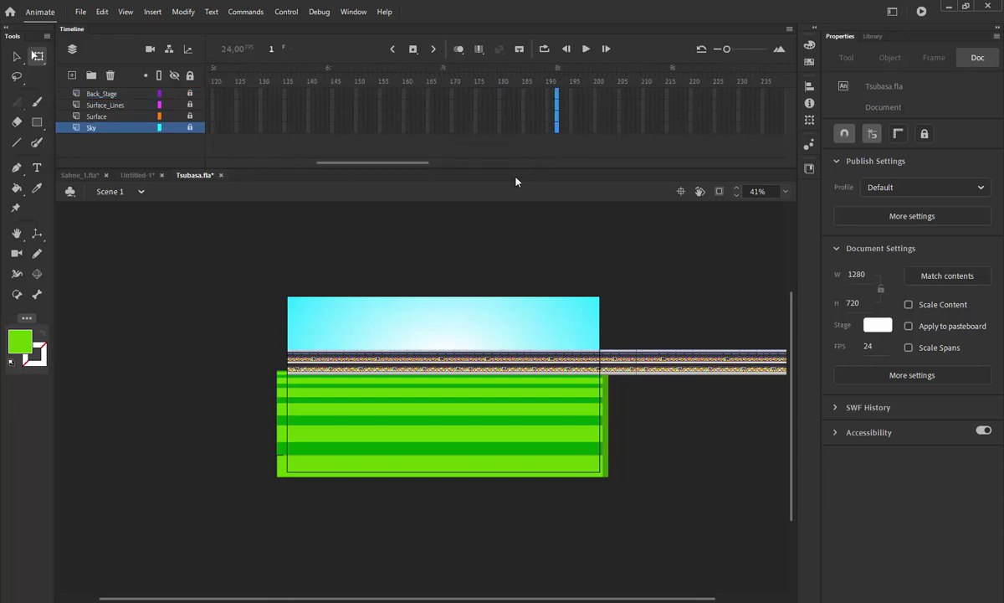
key("F5")
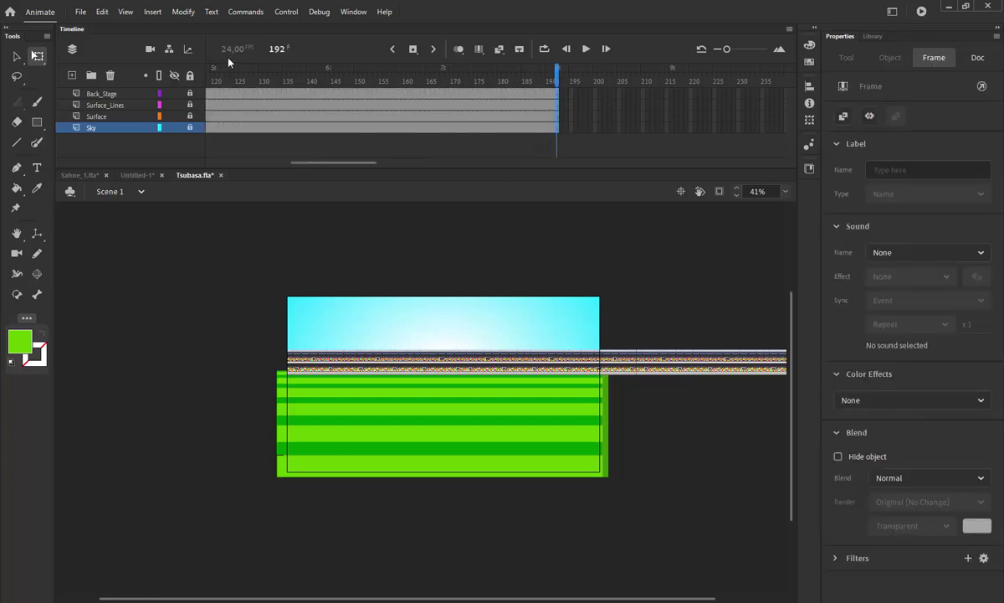
Insert a keyframe at frame 192 on Back_Stage and move the stands left until their right end meets the pitch's right edge
mouse_move(556, 75)
left_mouse_down()
mouse_move(496, 79)
mouse_move(552, 86)
left_mouse_up()
left_click(561, 87)
left_click_drag(726, 49, 733, 49)
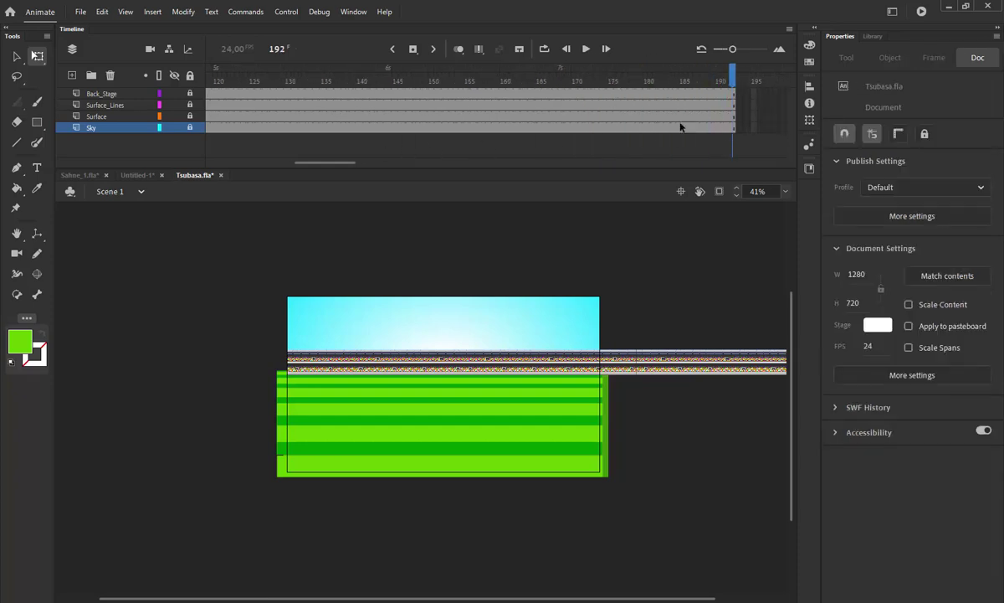
left_click(735, 95)
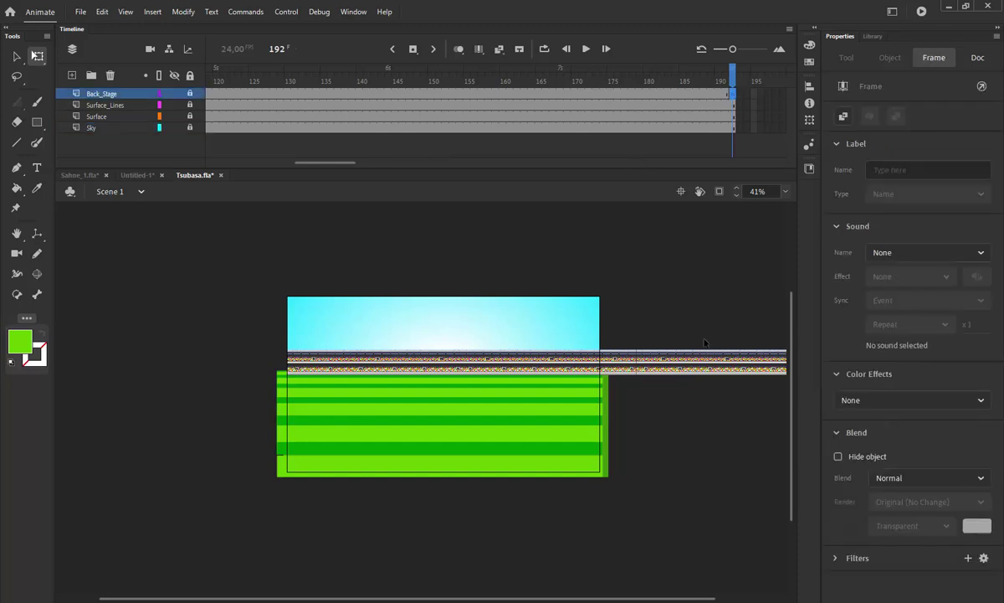
left_click(690, 376)
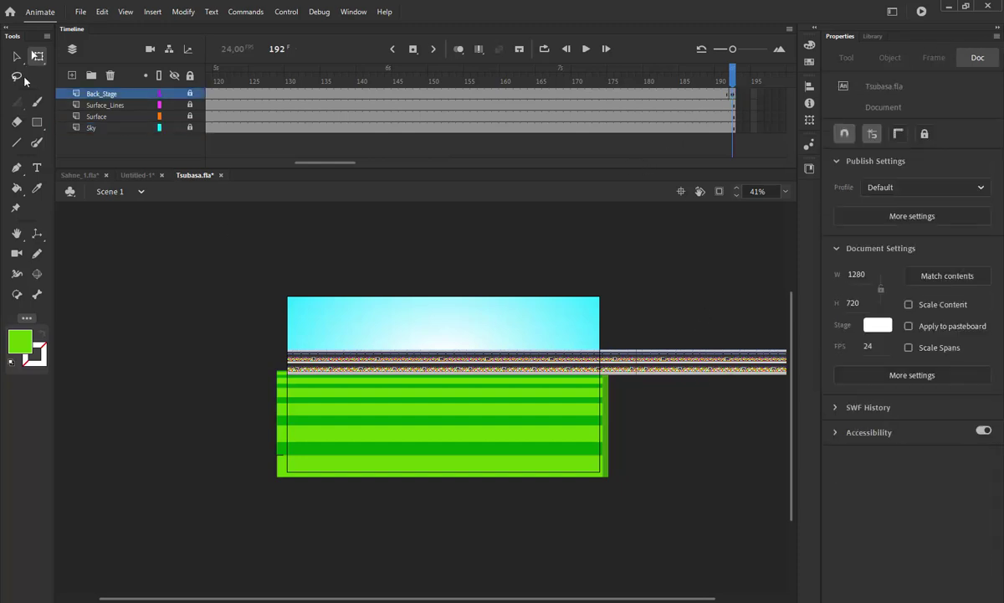
left_click(16, 56)
left_click_drag(715, 372, 540, 374)
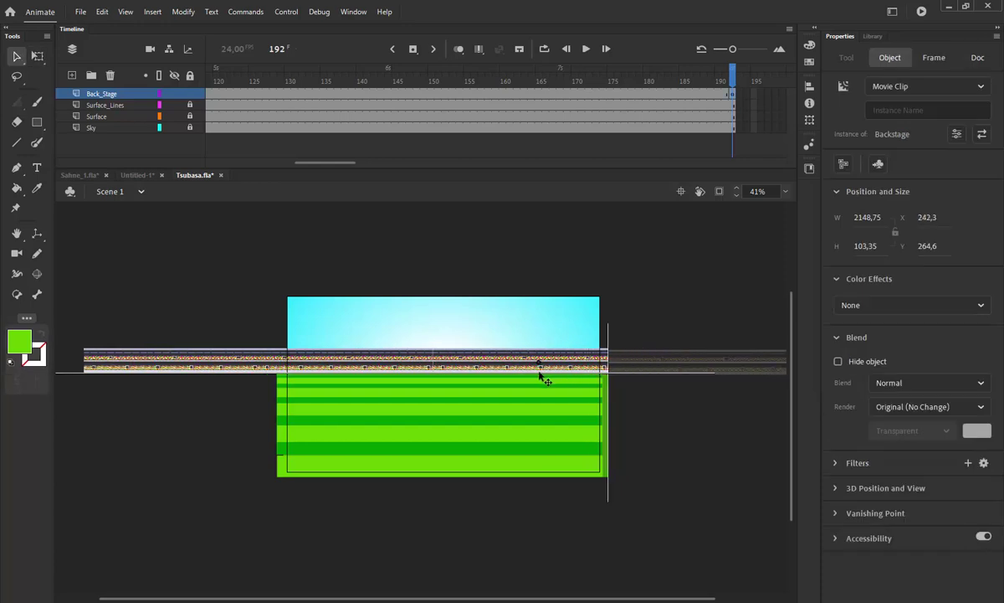
Create a classic tween on the Back_Stage layer, test the movie to check the moving stands, and close the preview
right_click(641, 94)
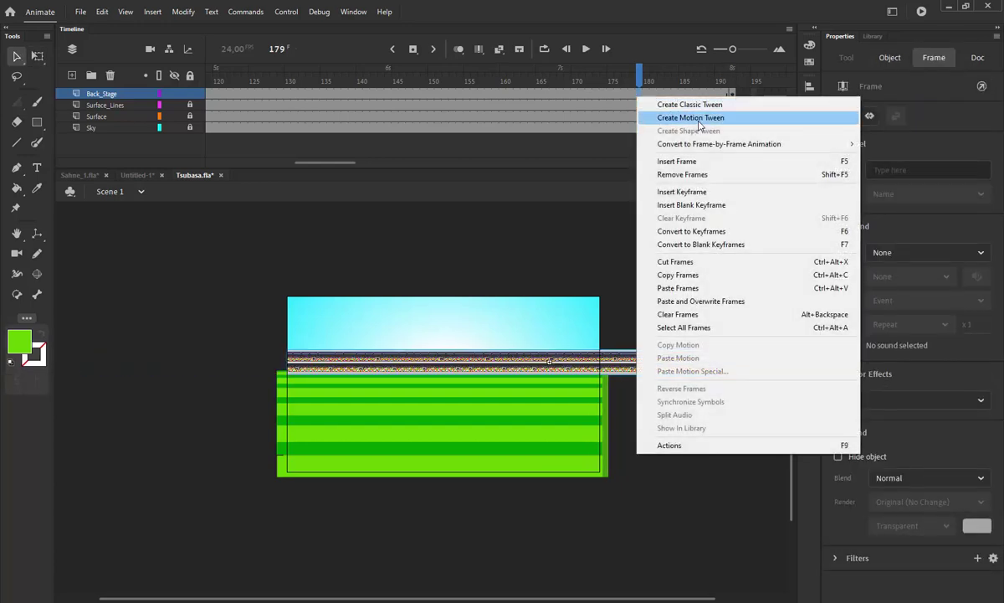
left_click(651, 101)
left_click_drag(653, 81, 503, 111)
key("ctrl+Return")
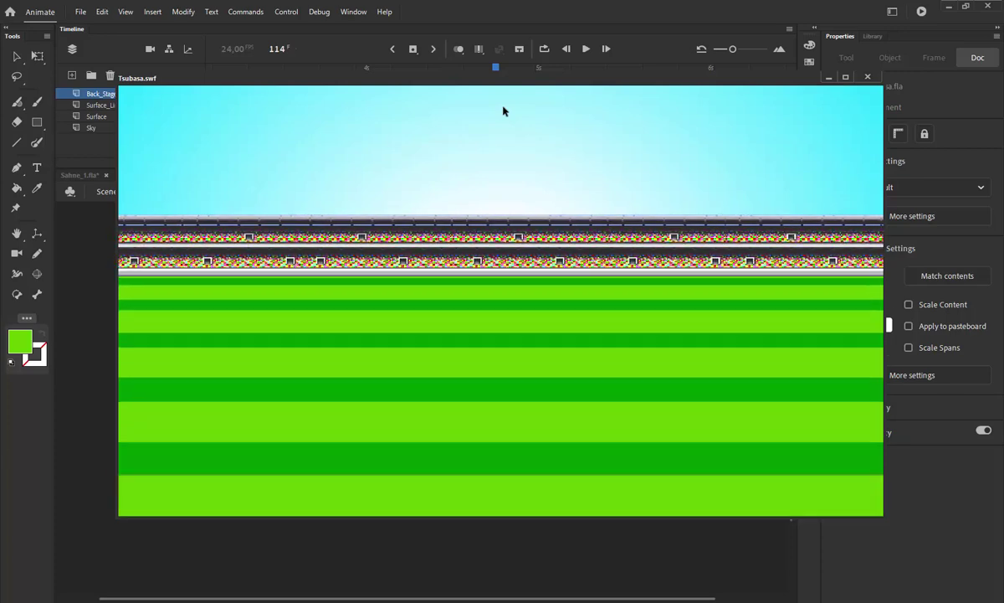
left_click(868, 78)
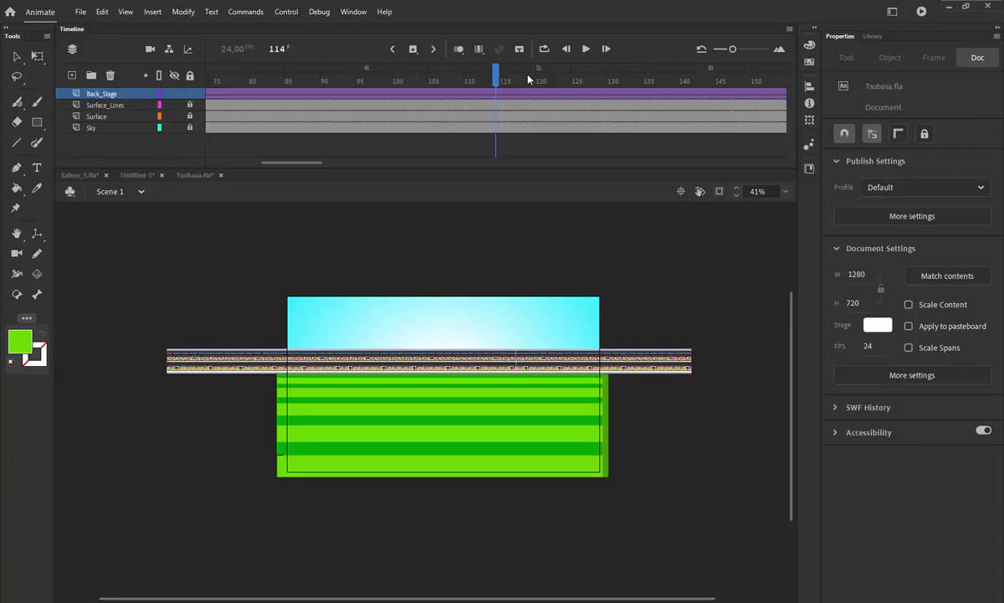
Switch to Karakterler.ai in Illustrator, select the blue cloud strip image, and return to Animate
left_click_drag(843, 179, 654, 160)
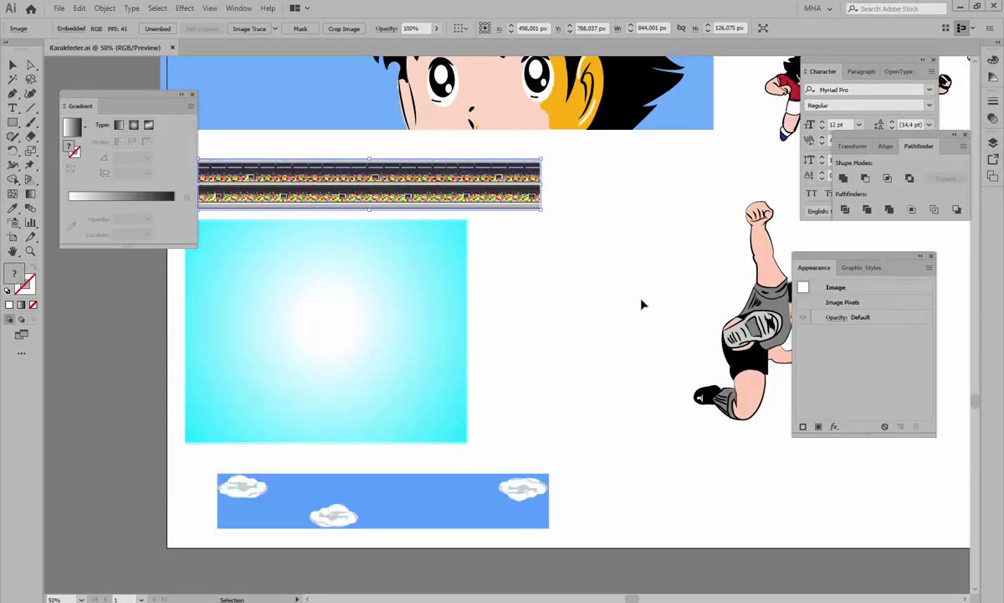
left_click(377, 498)
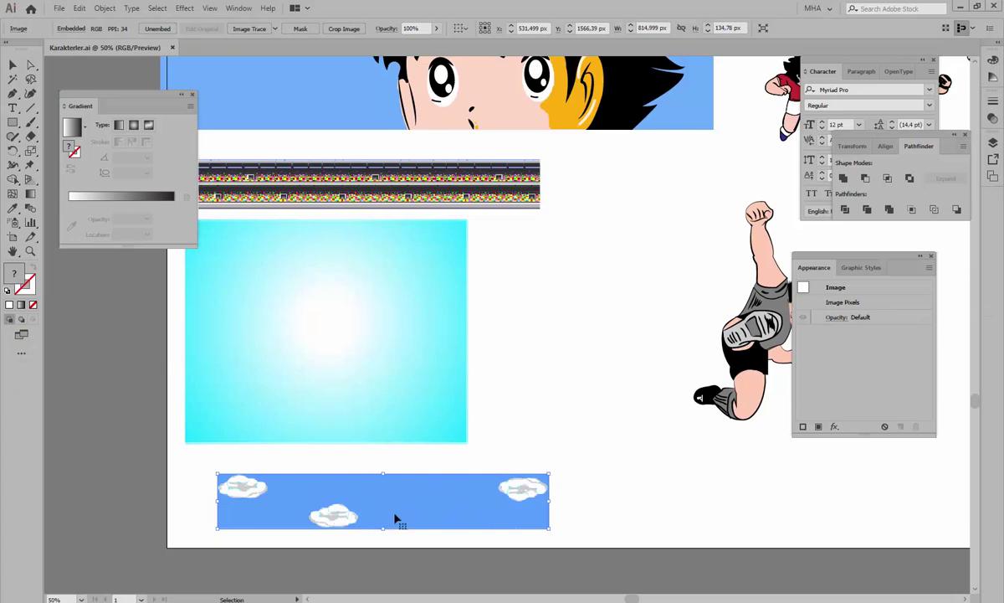
key("a")
left_click(961, 5)
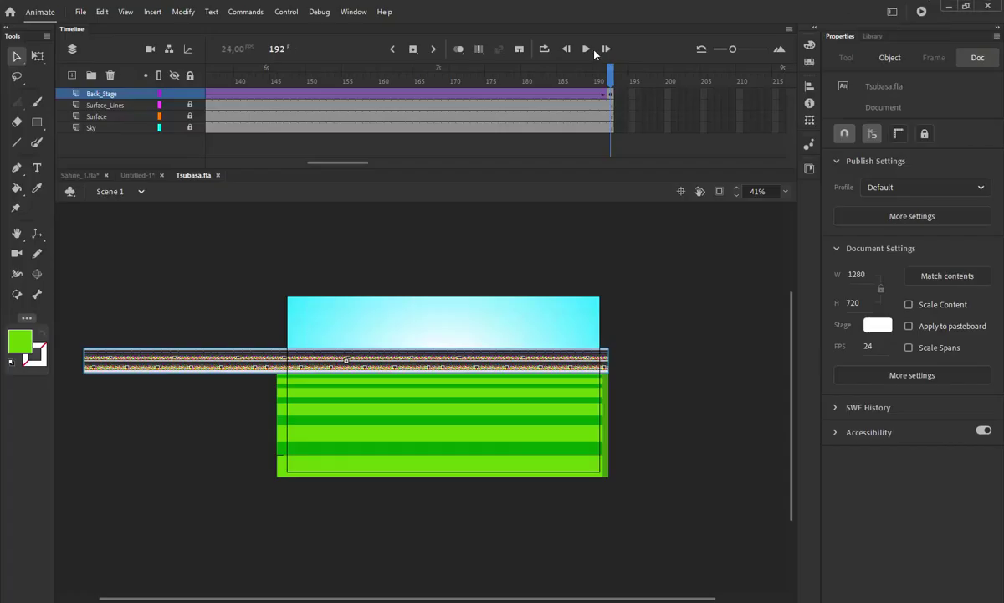
Add a layer named Clouds above Back_Stage and place the three white clouds around the sky's right end
left_click(72, 74)
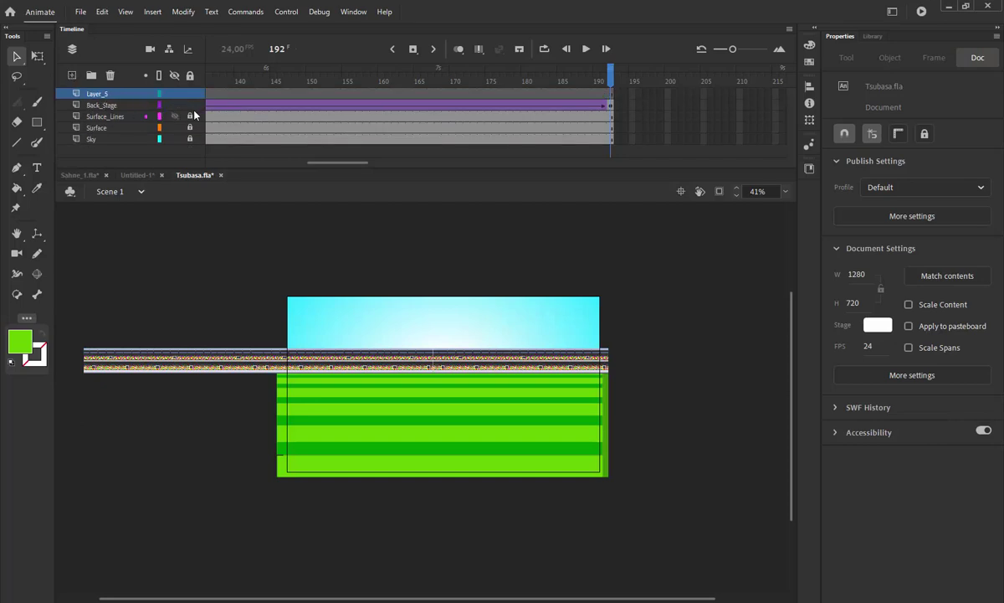
left_click(96, 93)
double_click(94, 93)
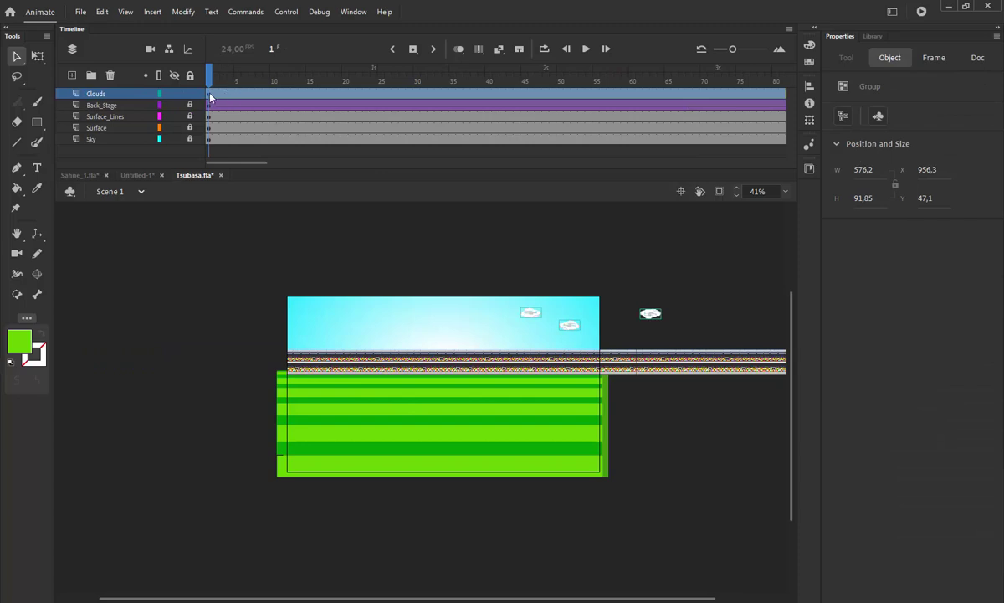
Convert the three clouds on frame 1 into a Movie Clip symbol named Clouds
left_click(209, 94)
key("F8")
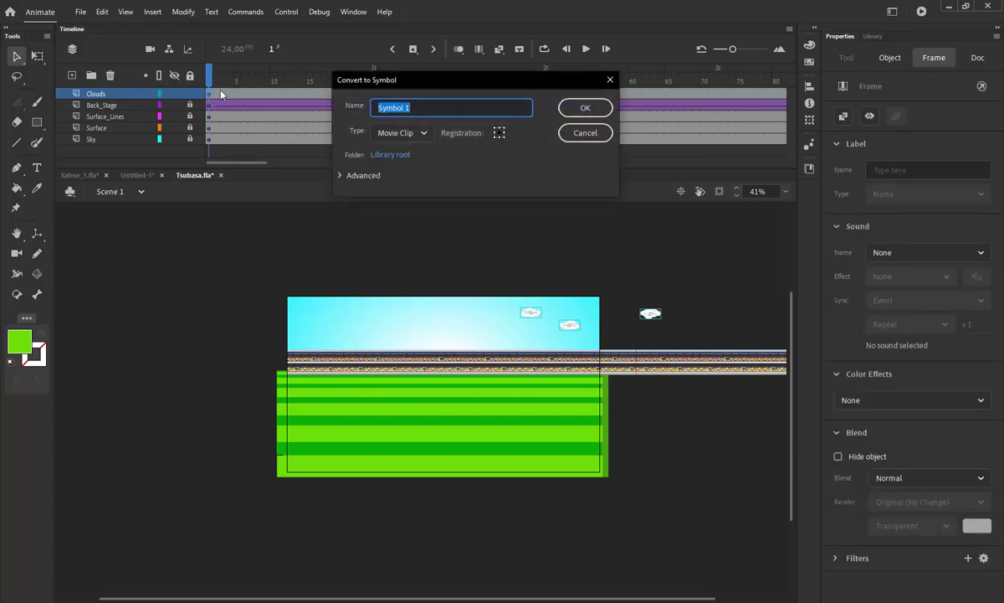
left_click(585, 132)
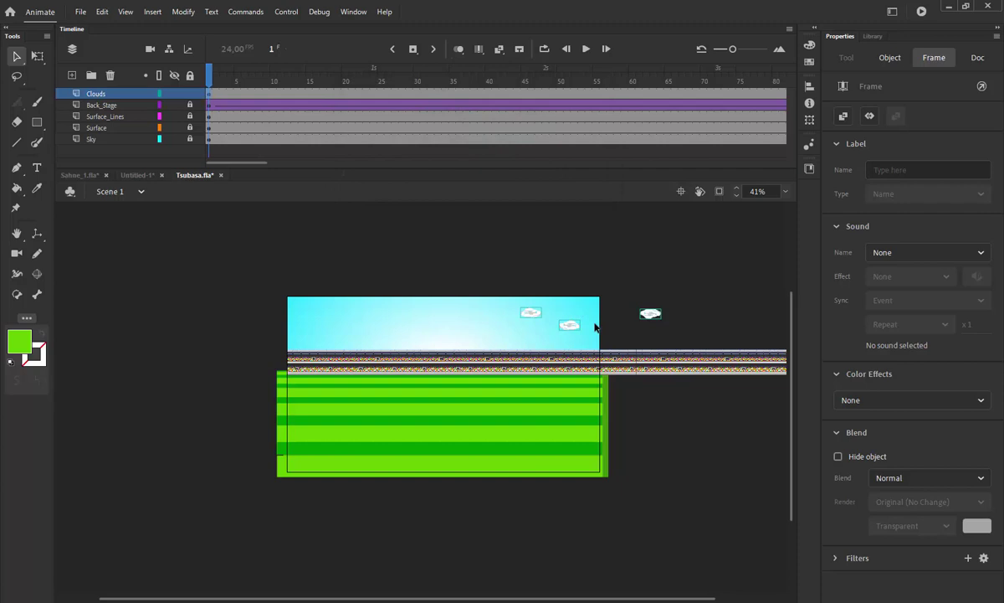
key("F8")
type("Clou")
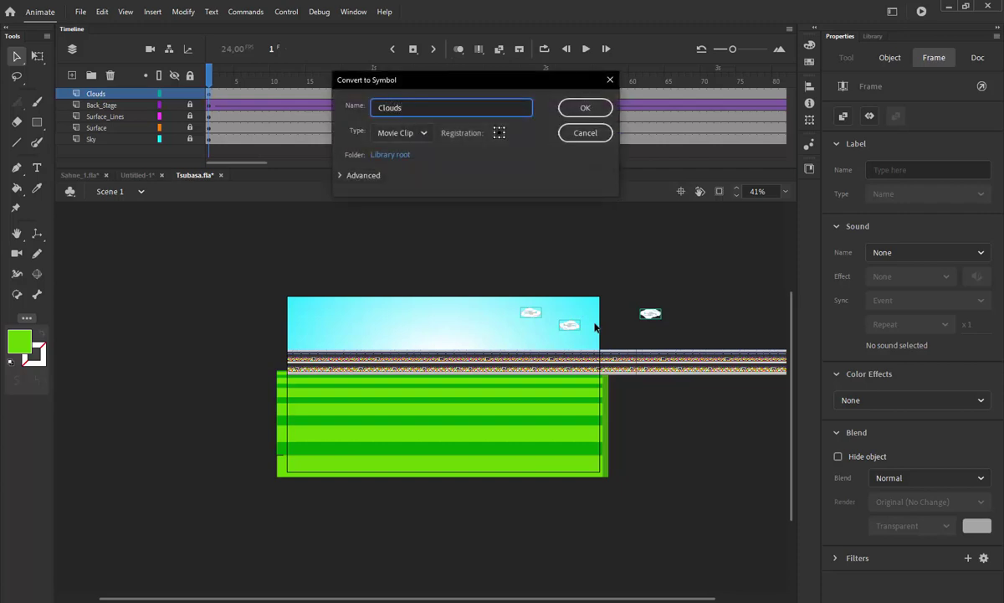
type("ds")
key("Return")
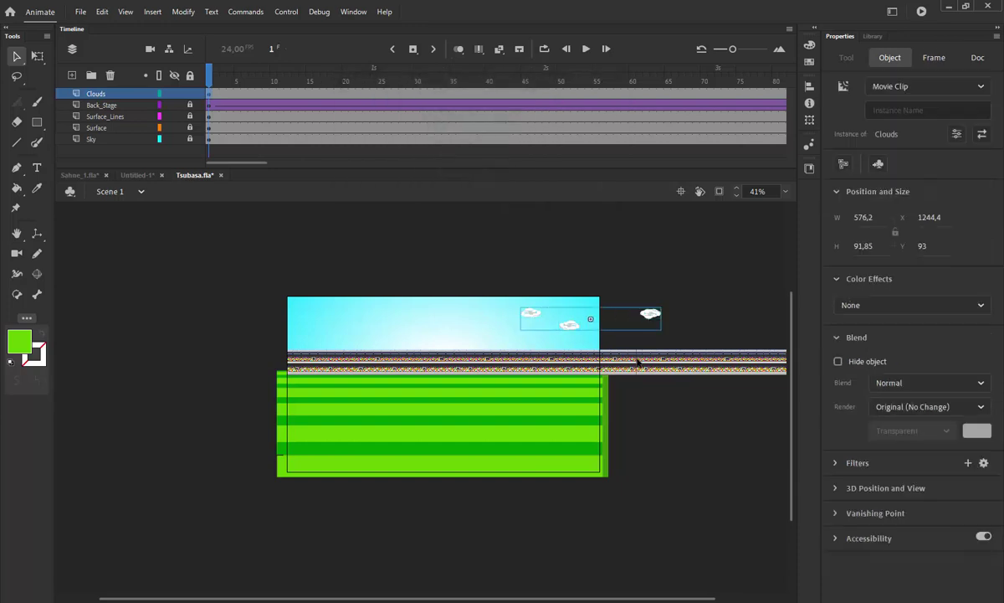
Animate the clouds drifting left with a classic tween ending at a new keyframe on frame 192 of the Clouds layer
left_click_drag(451, 82, 583, 108)
left_click(578, 96)
key("F6")
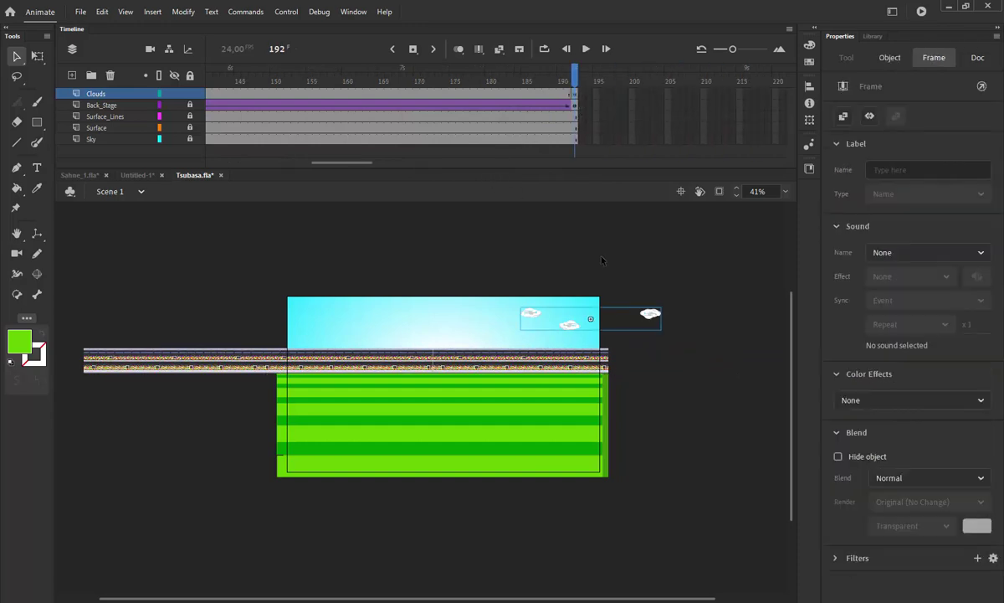
left_click_drag(648, 315, 536, 319)
right_click(424, 99)
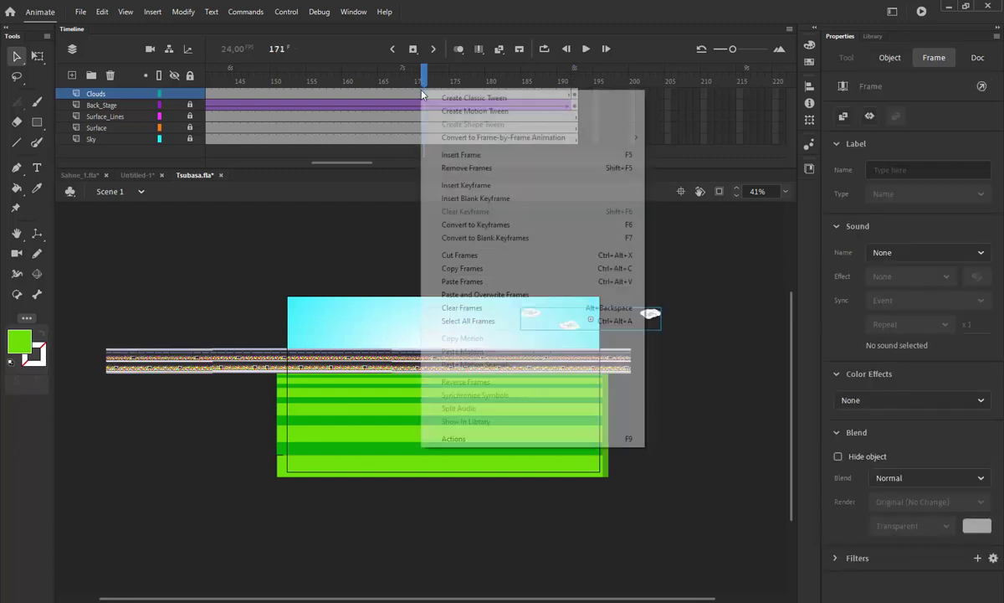
left_click(431, 96)
Save Tsubasa.fla, test the movie to check the drifting clouds, and close the preview
left_click(345, 81)
left_click_drag(164, 84, 1, 89)
key("ctrl+s")
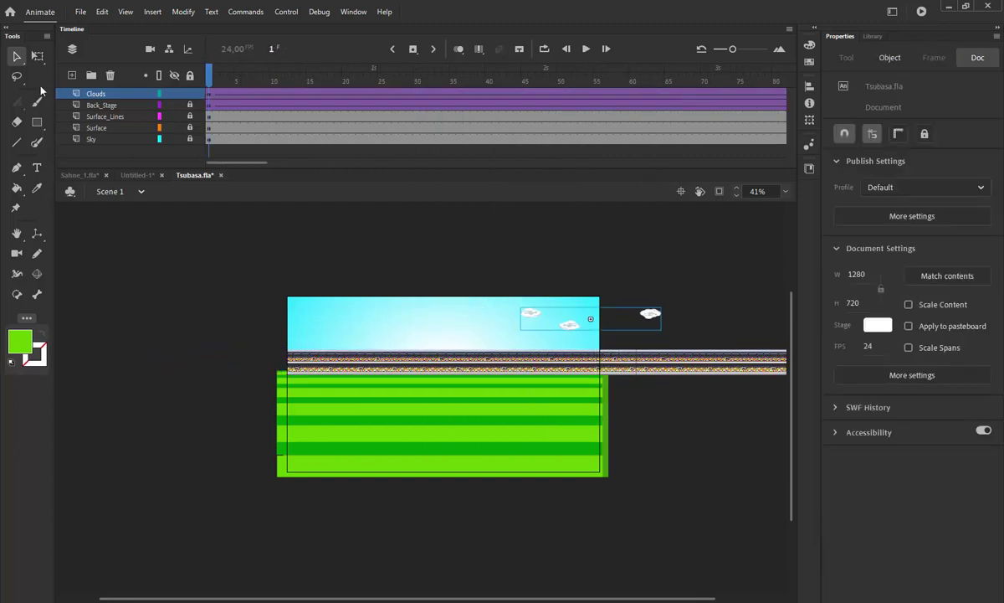
key("ctrl+Return")
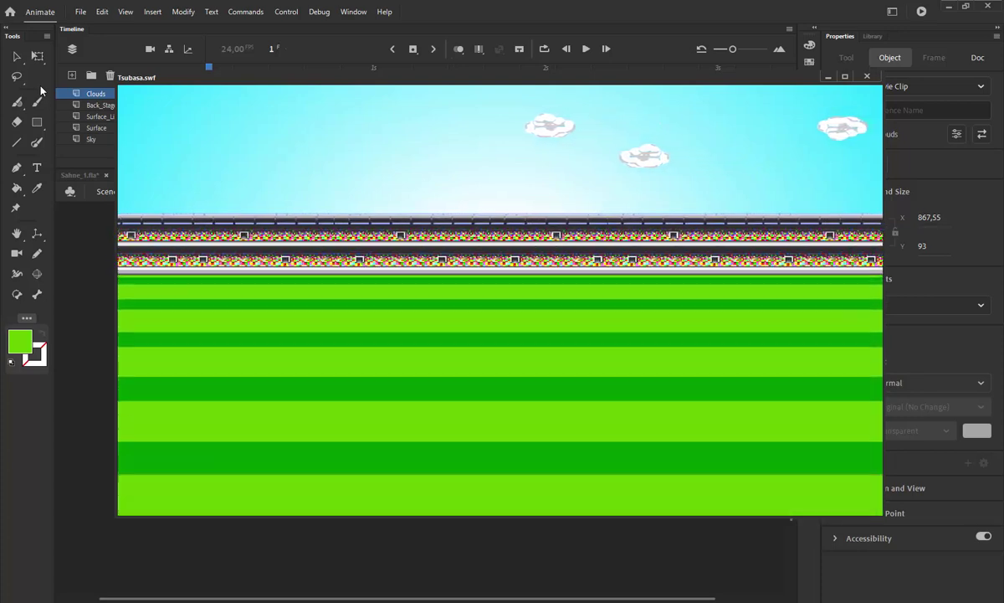
left_click(867, 76)
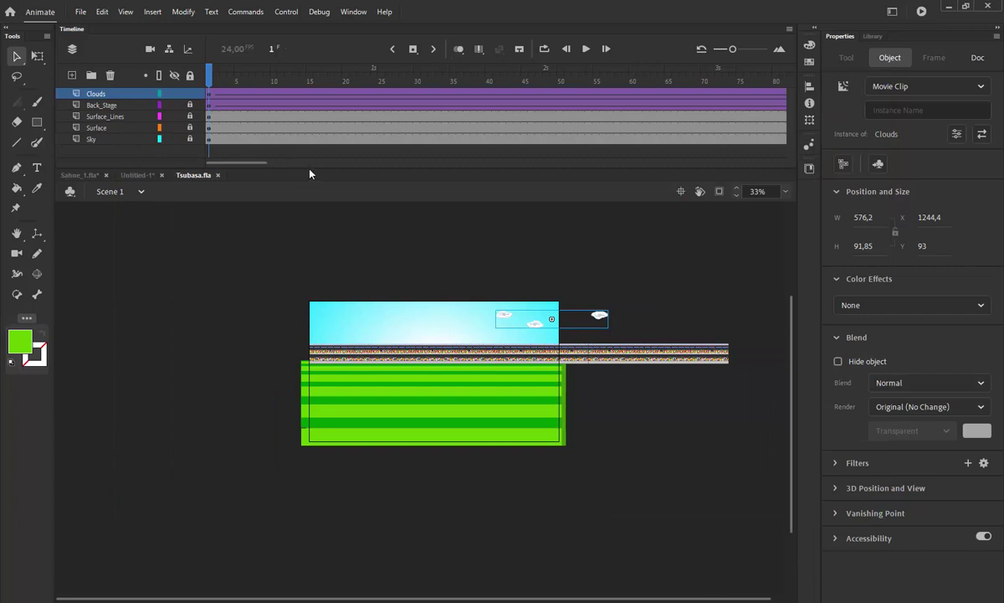
Make the timeline taller, lock the Clouds layer, and add a layer named Tsubasa_Run above it
left_click_drag(308, 172, 314, 248)
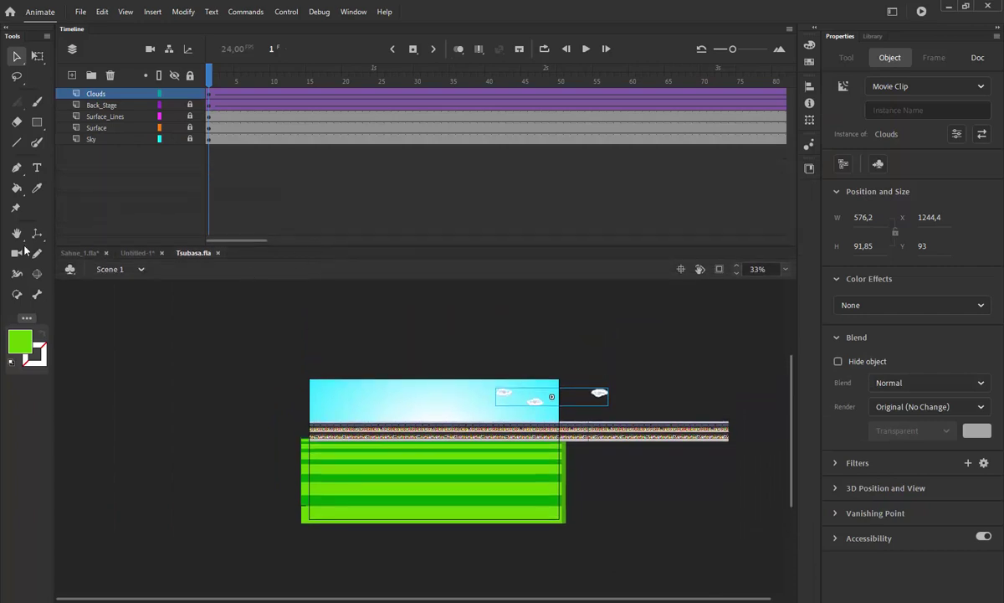
left_click(72, 74)
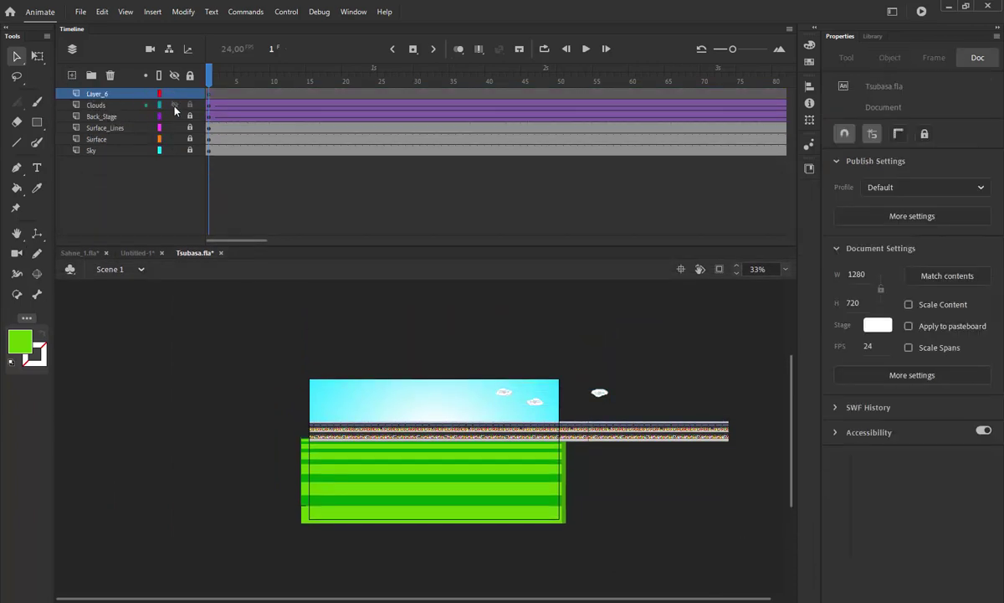
double_click(96, 93)
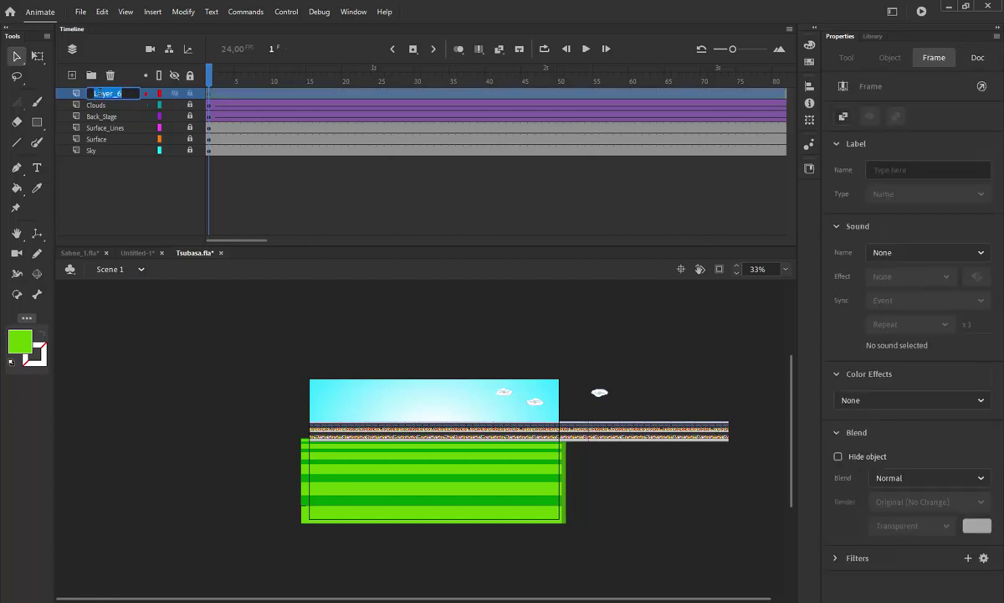
type("Tru")
type("basa_Run")
key("Return")
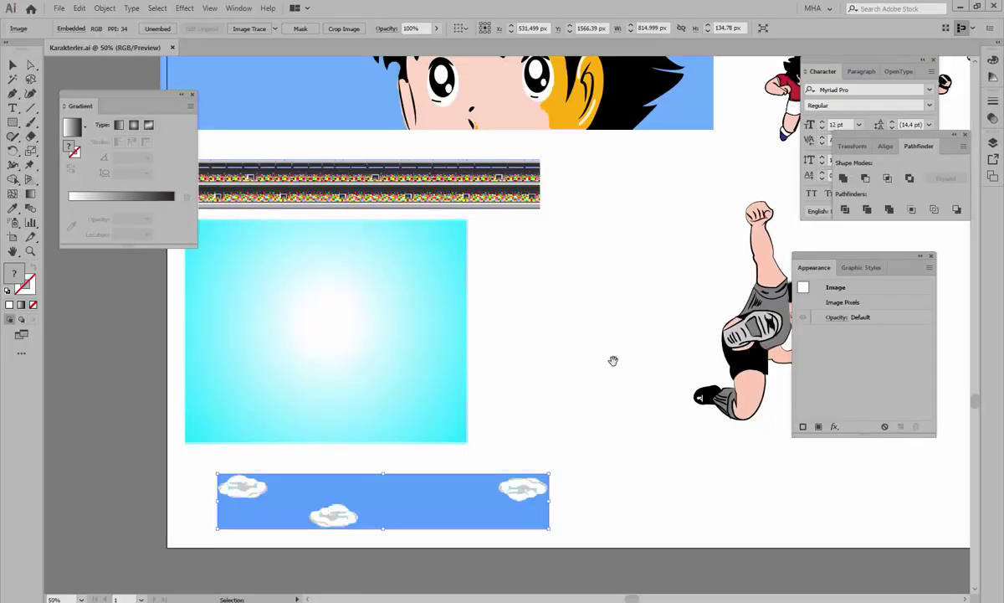
Copy the four red-shirted running poses from Illustrator and paste them over the pitch in Animate using AI File Importer preferences with layers maintained
left_click_drag(612, 359, 282, 303)
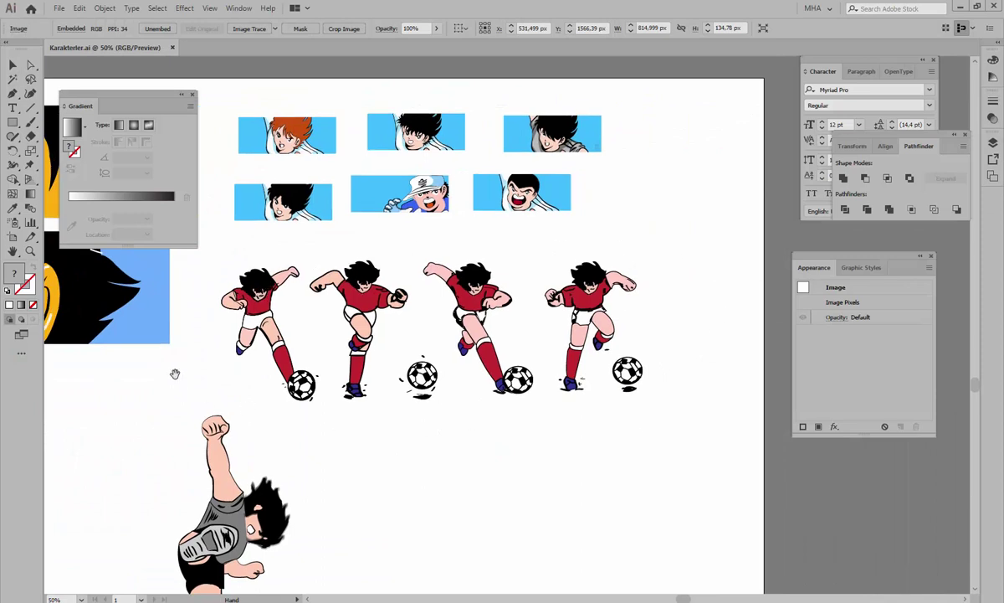
left_click_drag(218, 242, 691, 406)
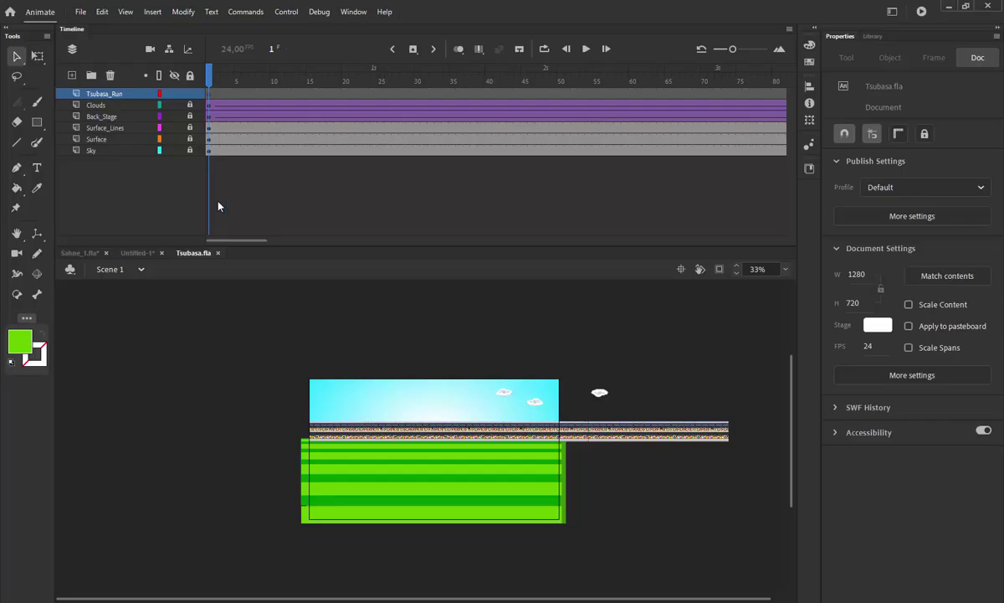
scroll(390, 424, "up", 2)
left_click_drag(472, 455, 377, 405)
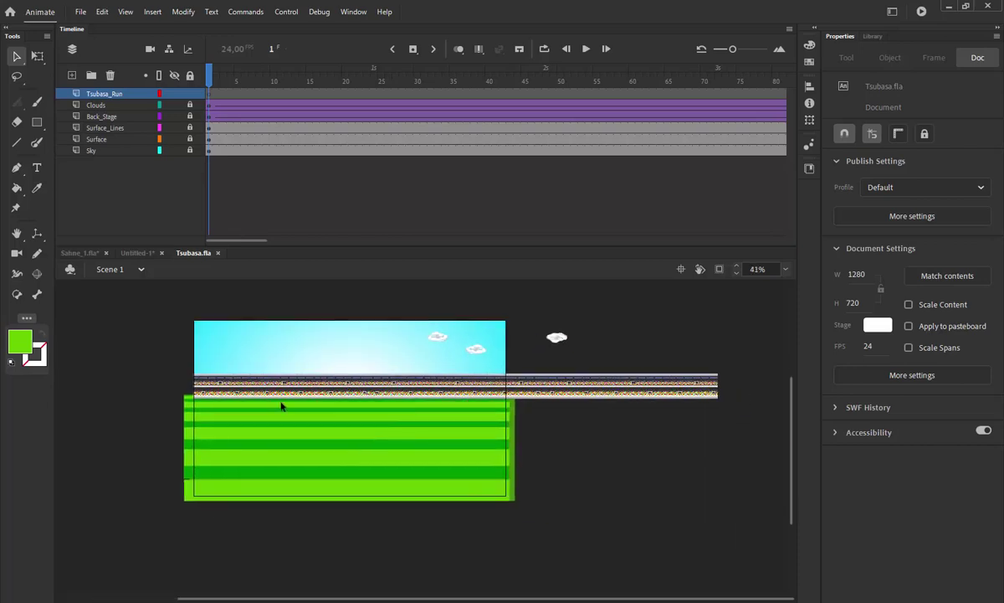
key("ctrl+v")
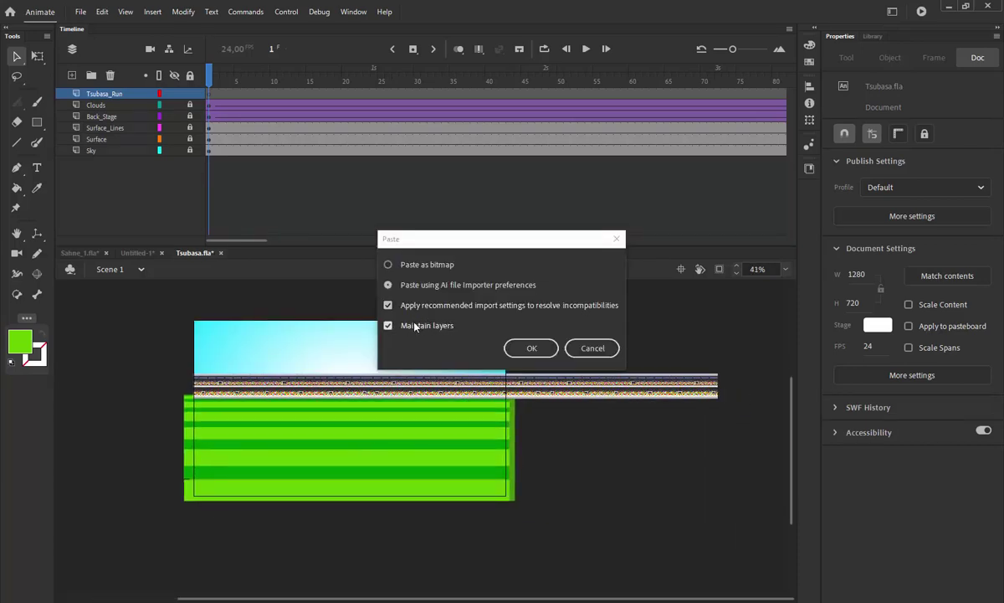
left_click(523, 347)
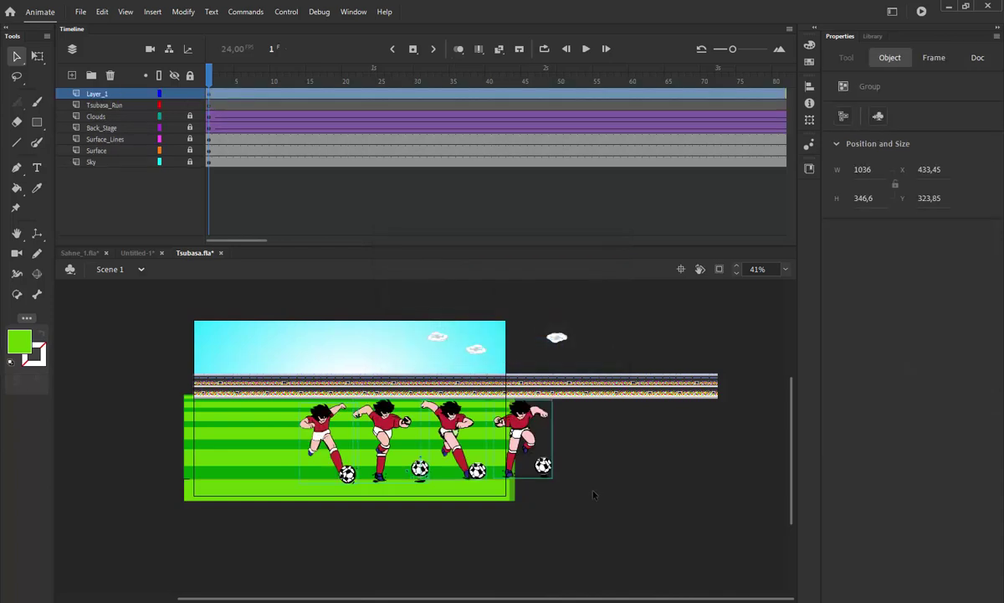
Ungroup the pasted running poses and convert the first two into movie clips named T1 and T2
left_click(461, 419)
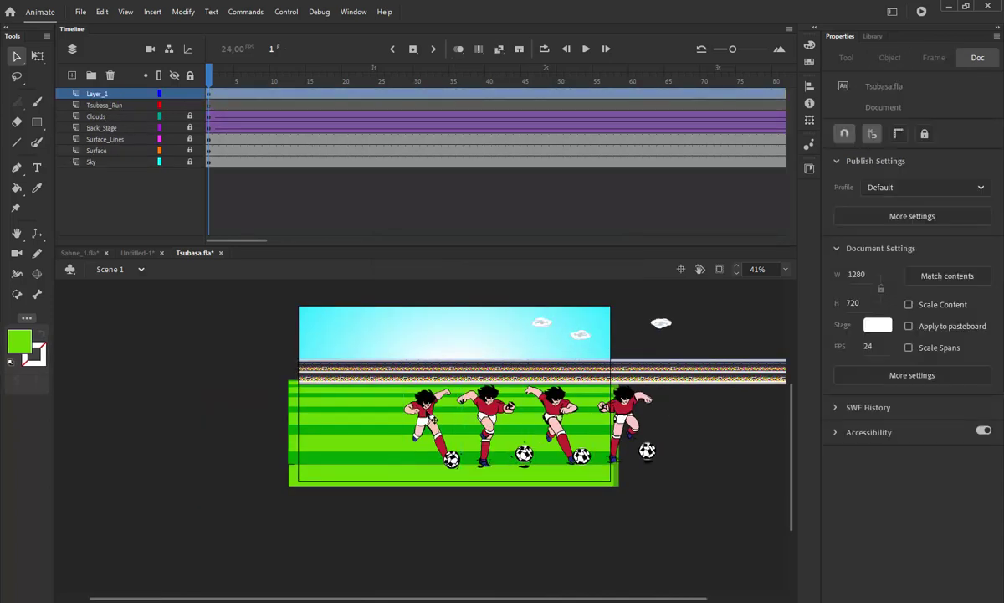
left_click(426, 414)
key("F8")
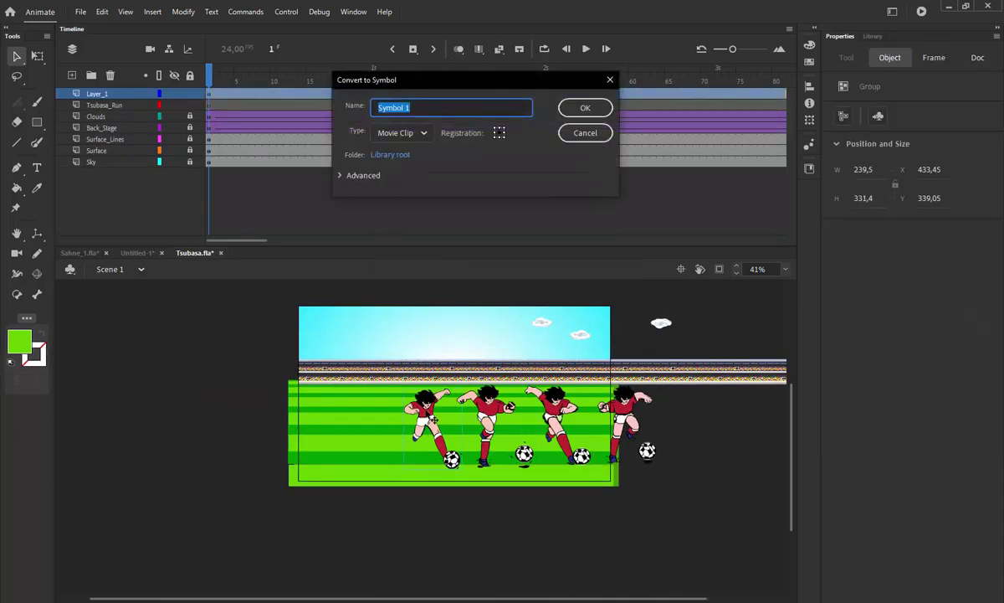
type("T1")
left_click(578, 110)
left_click(488, 417)
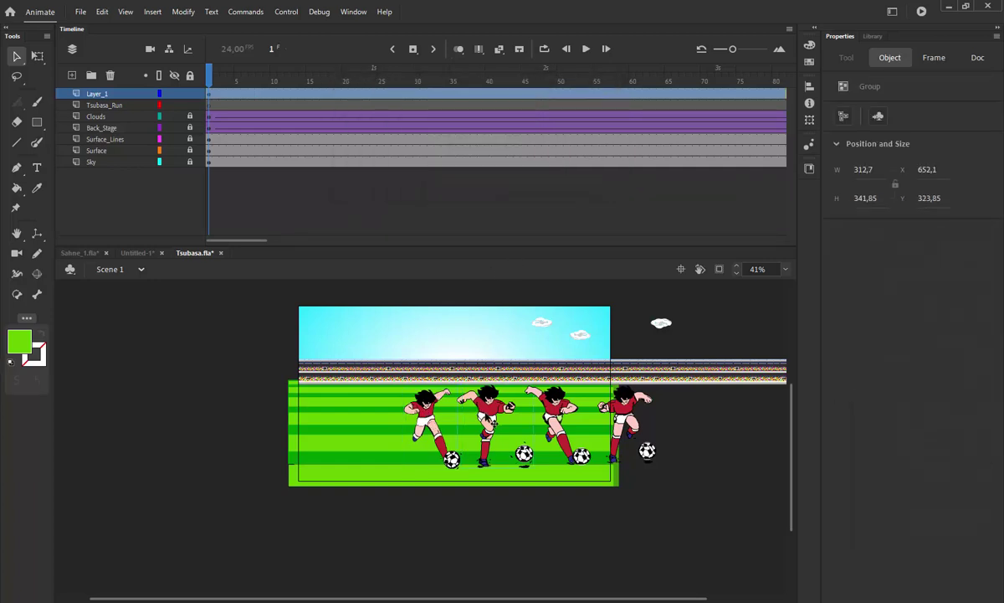
key("F8")
type("T2")
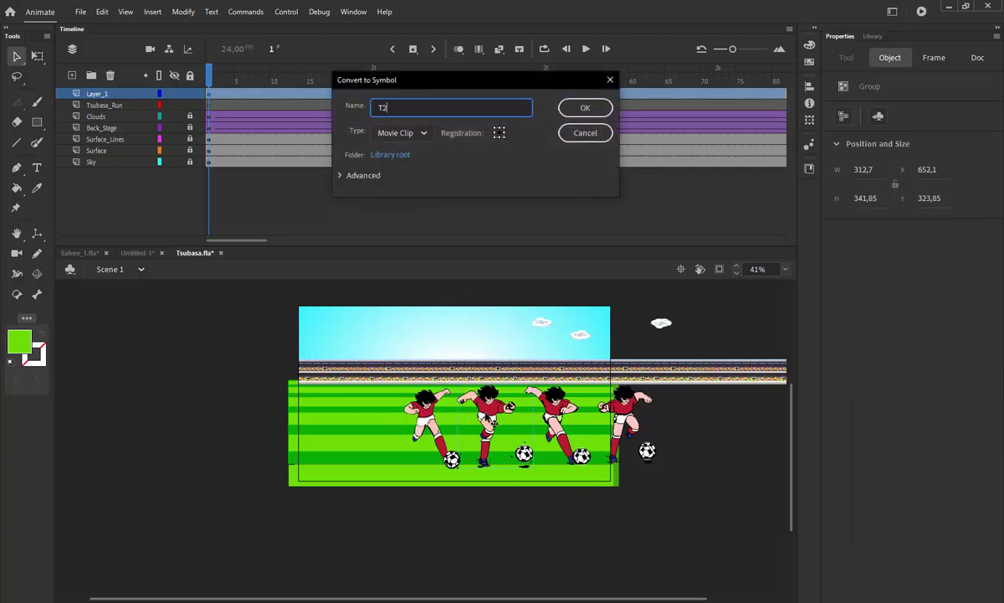
key("Return")
Convert the third and fourth running poses into movie clips named T3 and T4
left_click(571, 418)
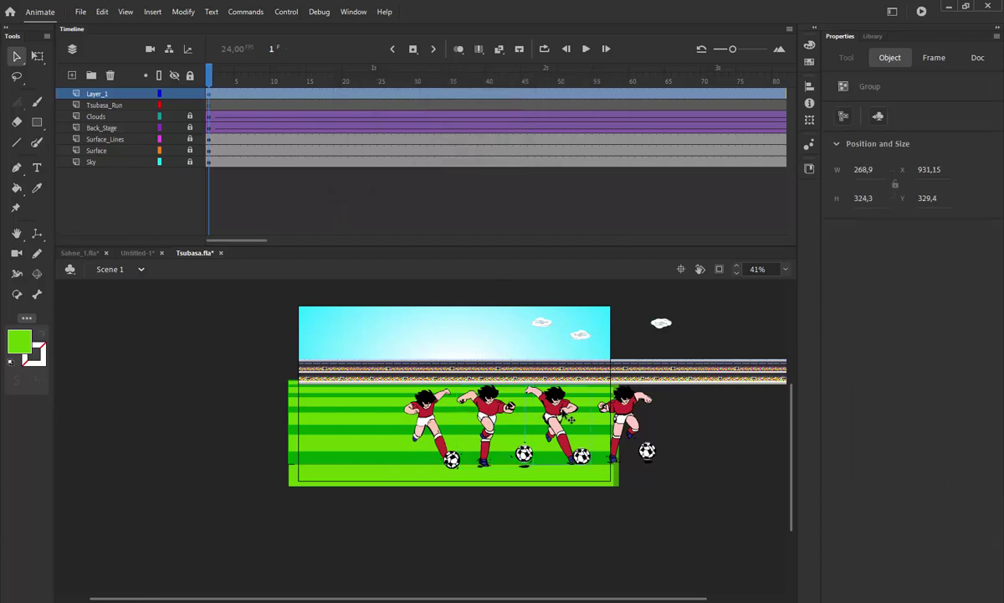
key("F8")
type("T3")
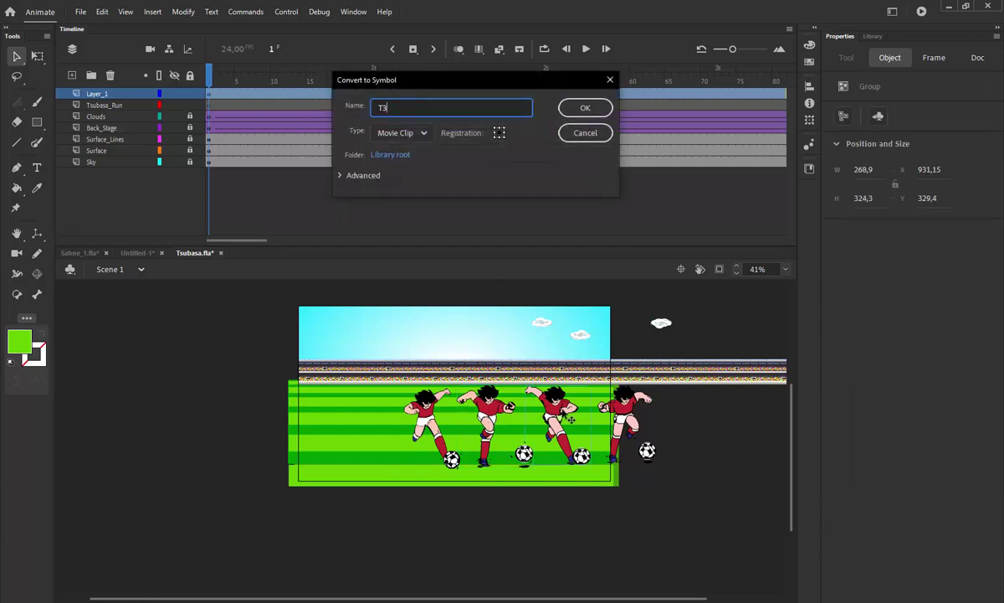
key("Return")
left_click(633, 421)
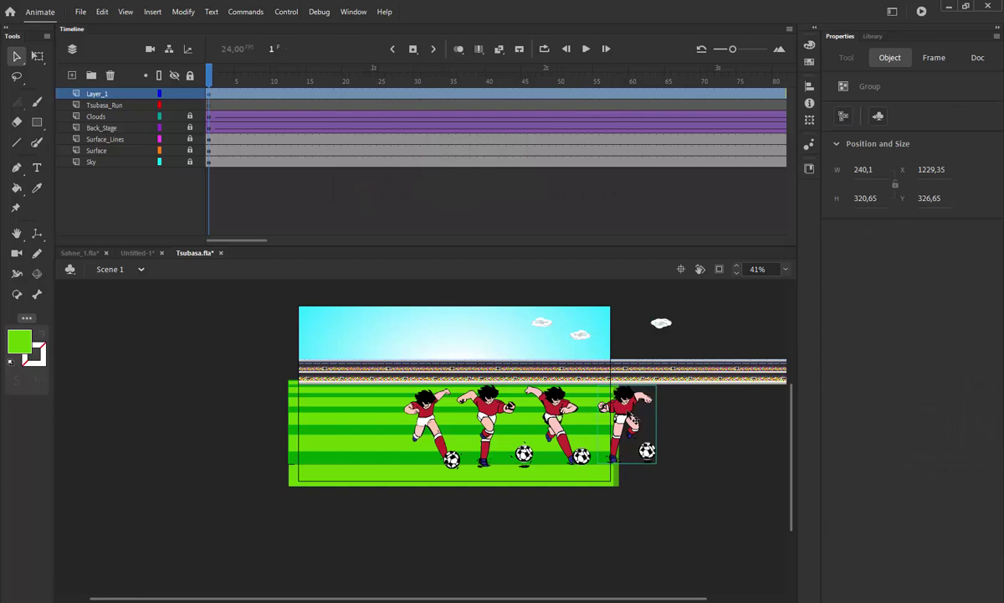
key("F8")
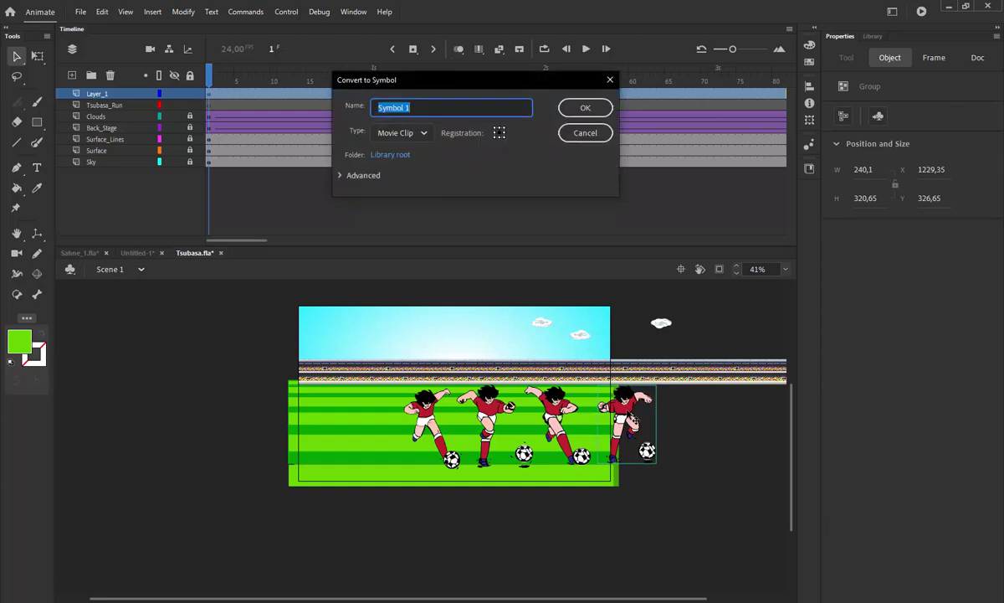
type("T4")
key("Return")
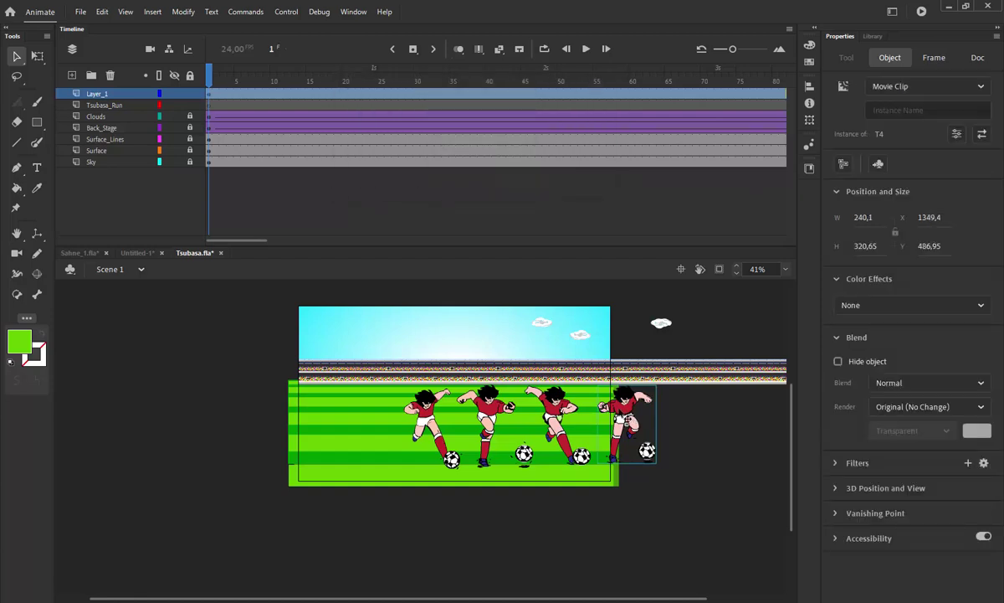
Delete the T2, T3 and T4 instances and place T1 beyond the stage's left edge on the Tsubasa_Run layer, without Layer_1
left_click(498, 416)
key("Delete")
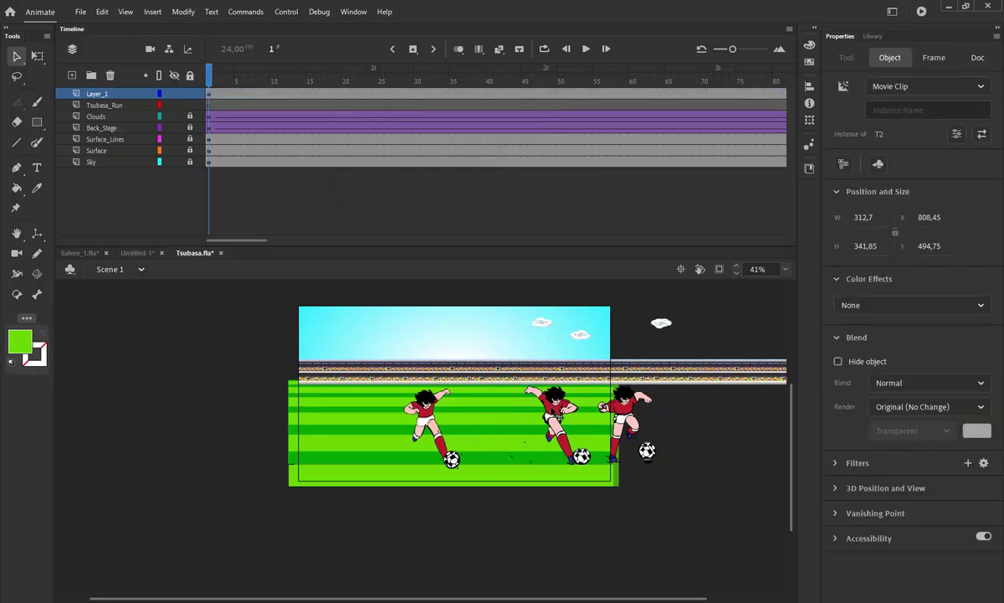
left_click(559, 414)
key("Delete")
left_click(636, 410)
key("Delete")
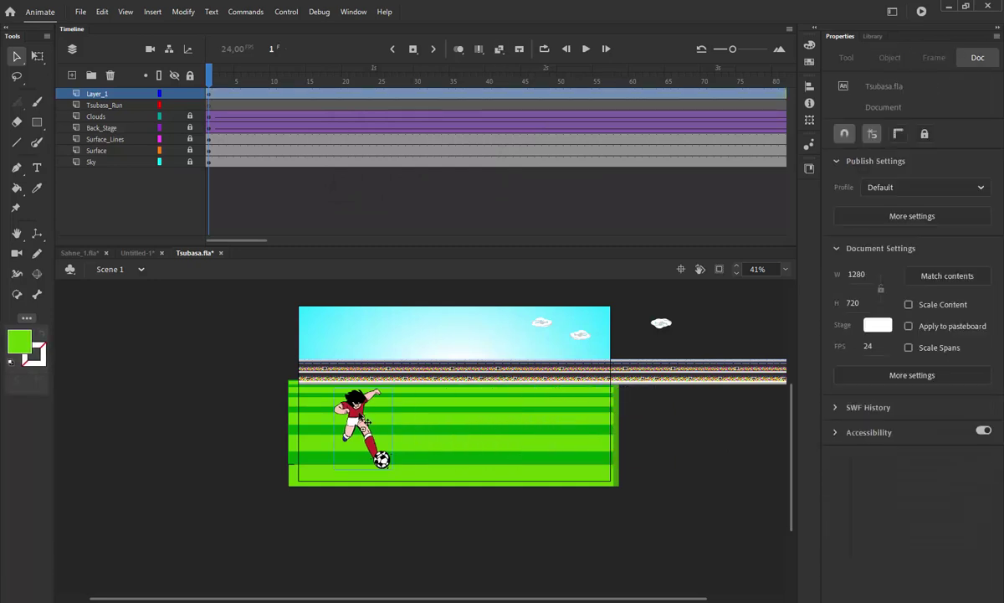
left_click(341, 404)
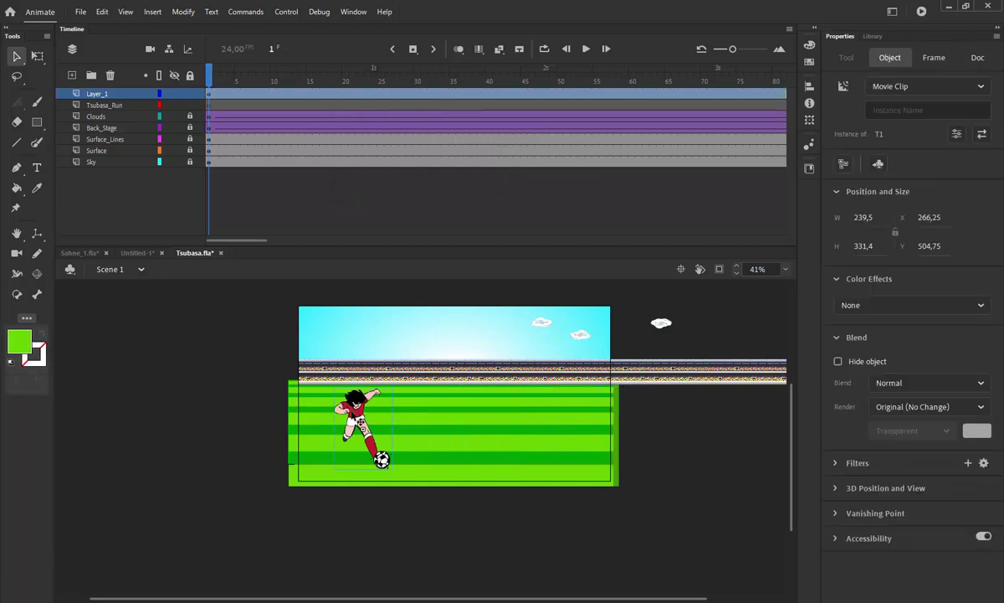
left_click_drag(341, 408, 649, 402)
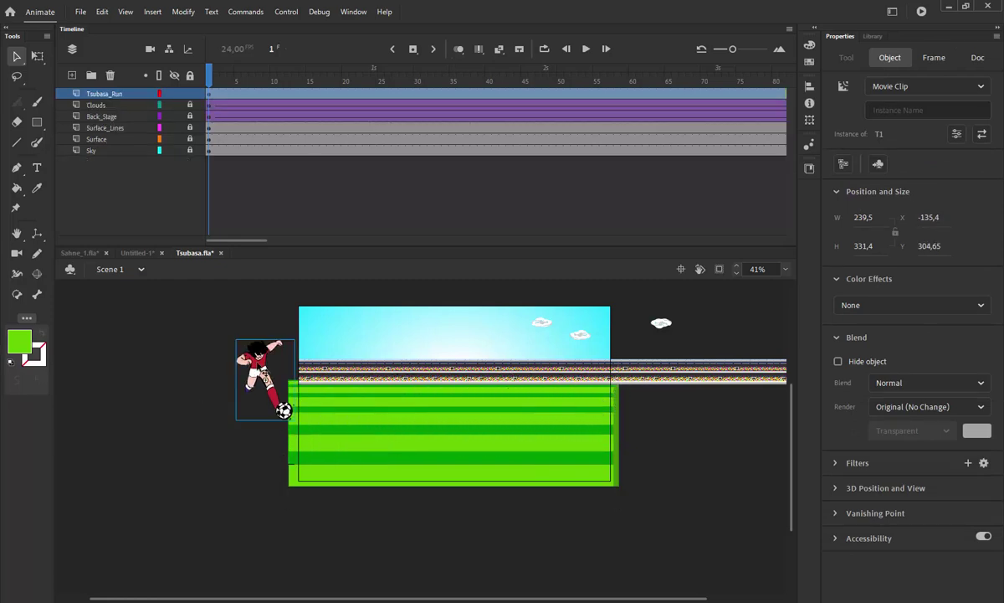
Inside T1, name the layer Tsubasa_Frames, convert the pose to movie clip T11, and swap it for T2 on a frame 3 keyframe
double_click(259, 367)
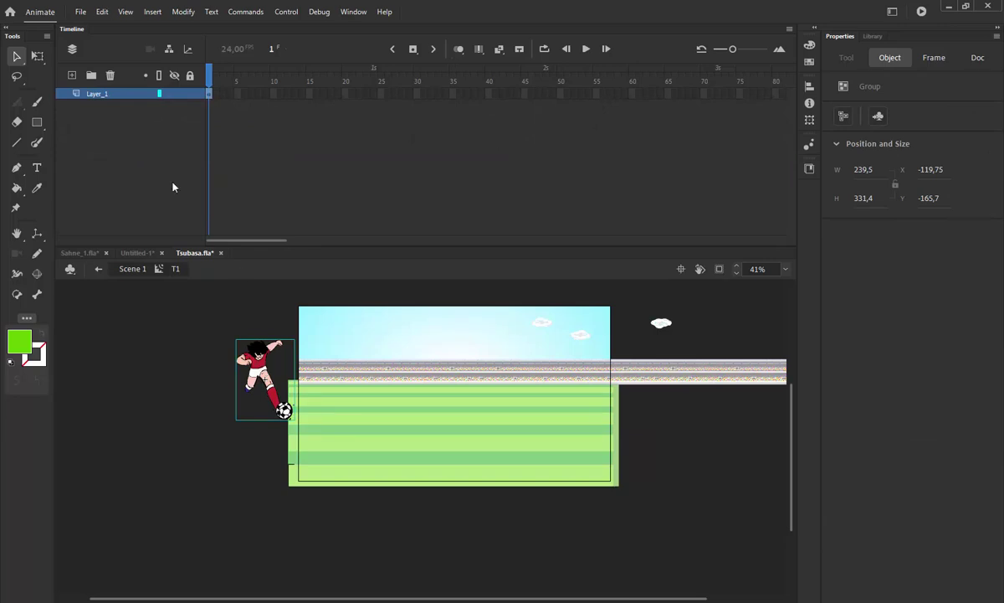
left_click(231, 93)
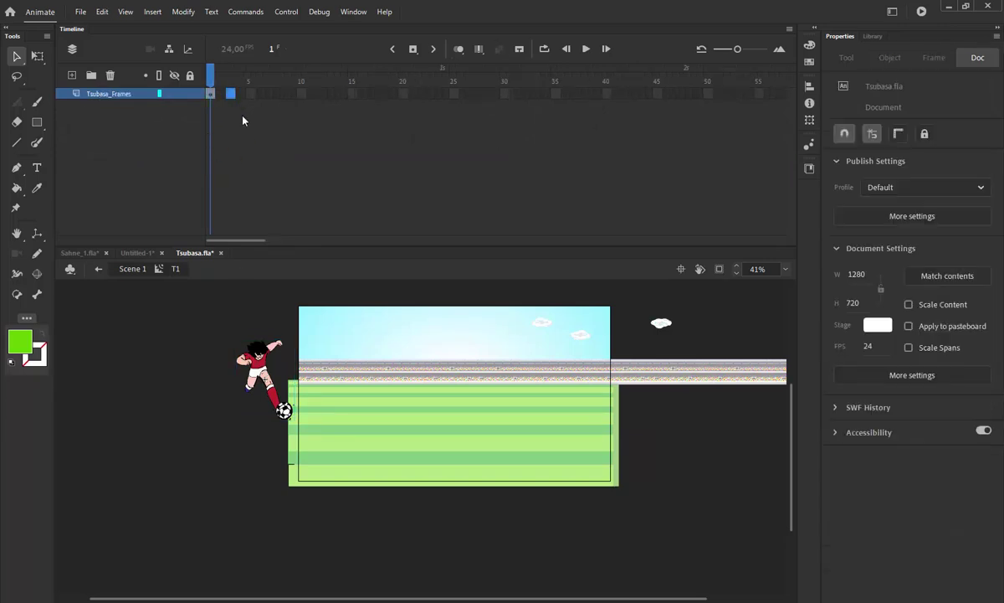
key("F5")
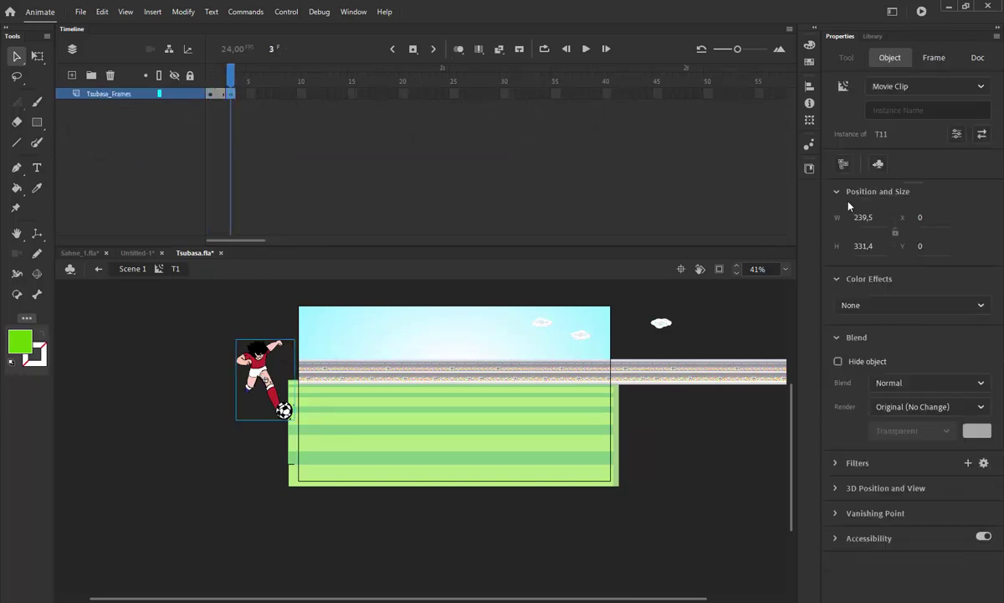
left_click(981, 136)
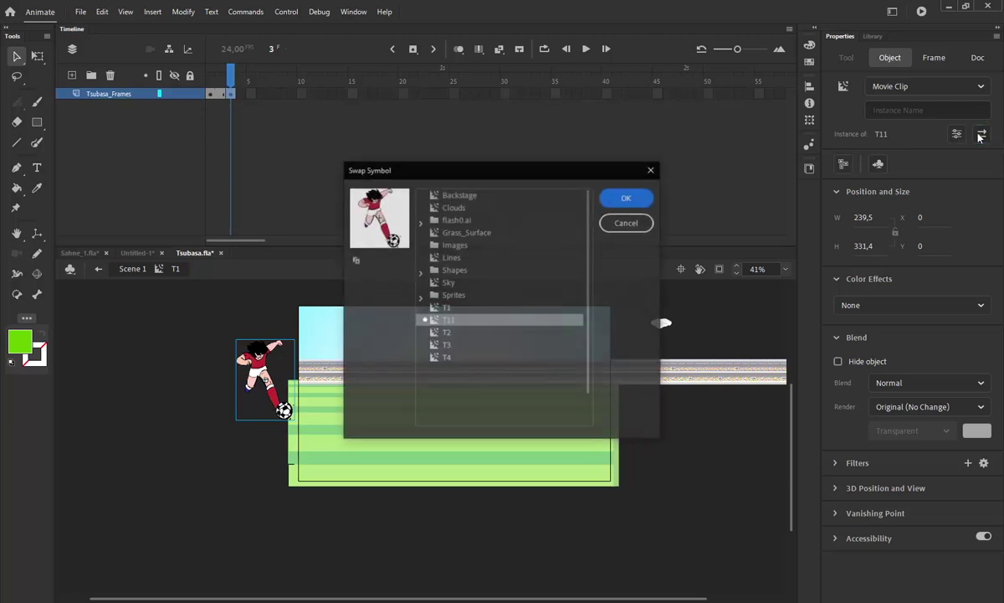
left_click(450, 332)
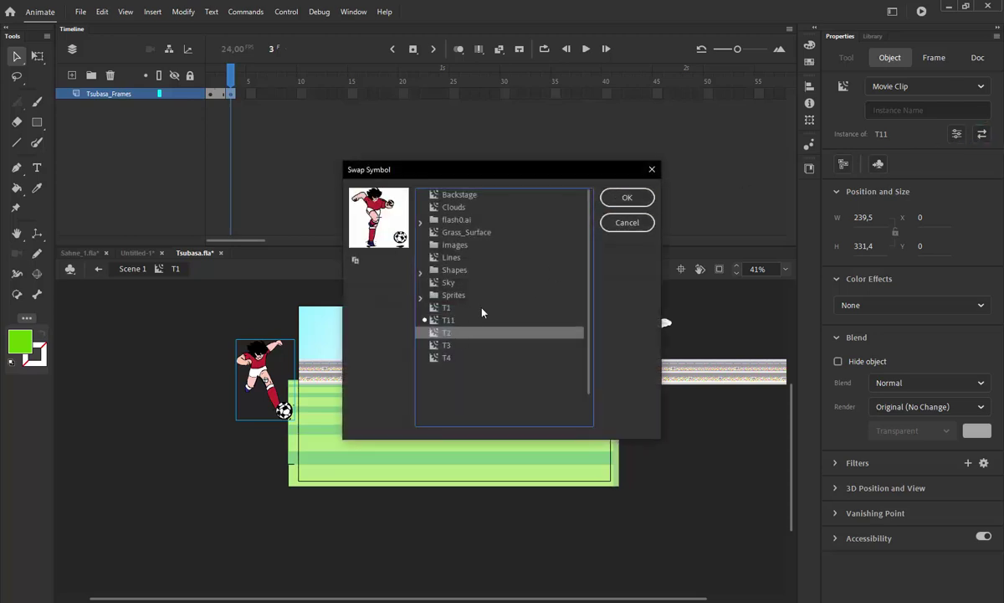
left_click(632, 198)
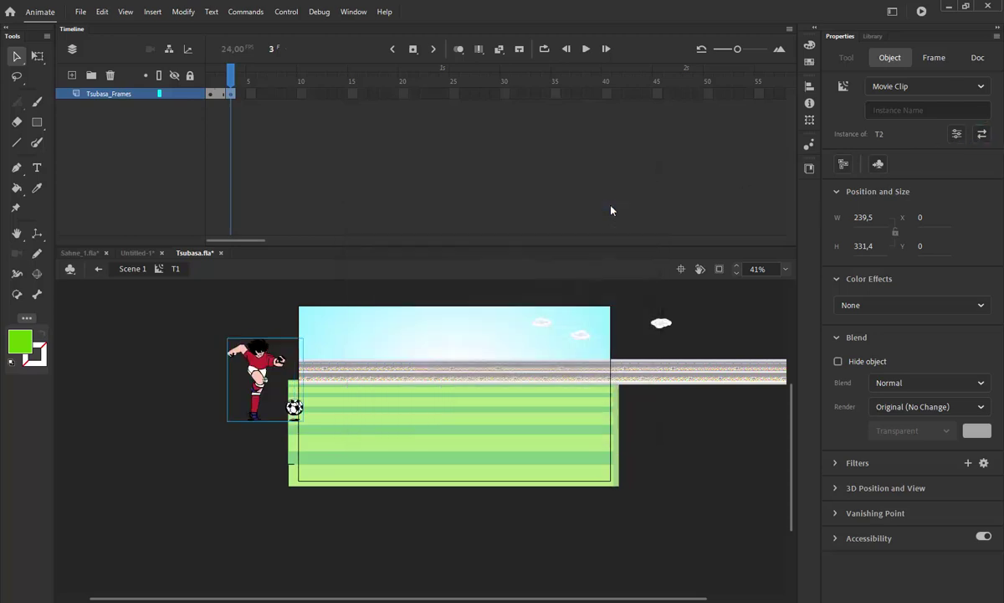
Add a keyframe at frame 5 of Tsubasa_Frames and swap its pose for symbol T3
left_click(251, 94)
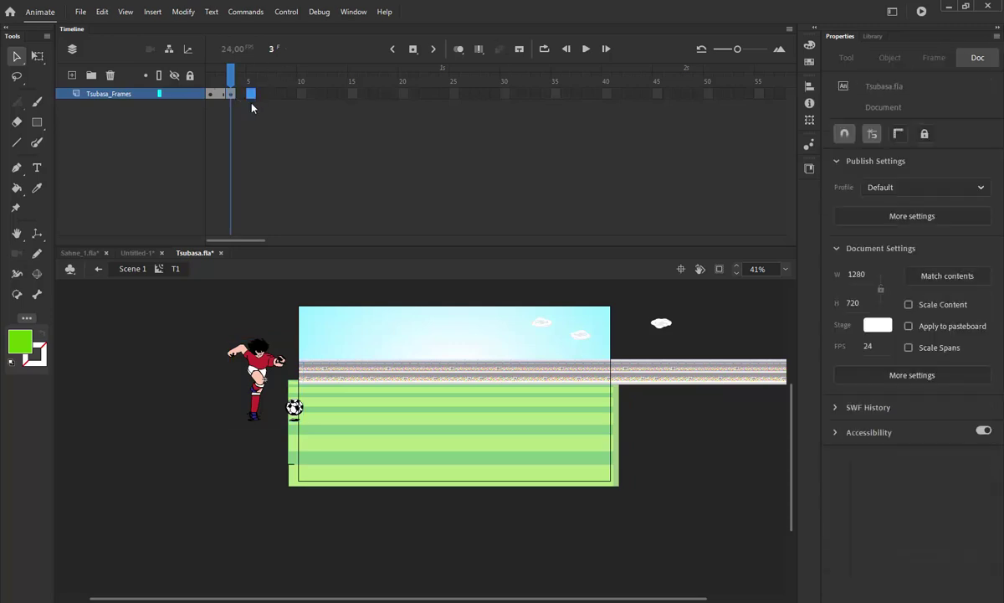
key("F6")
left_click(250, 349)
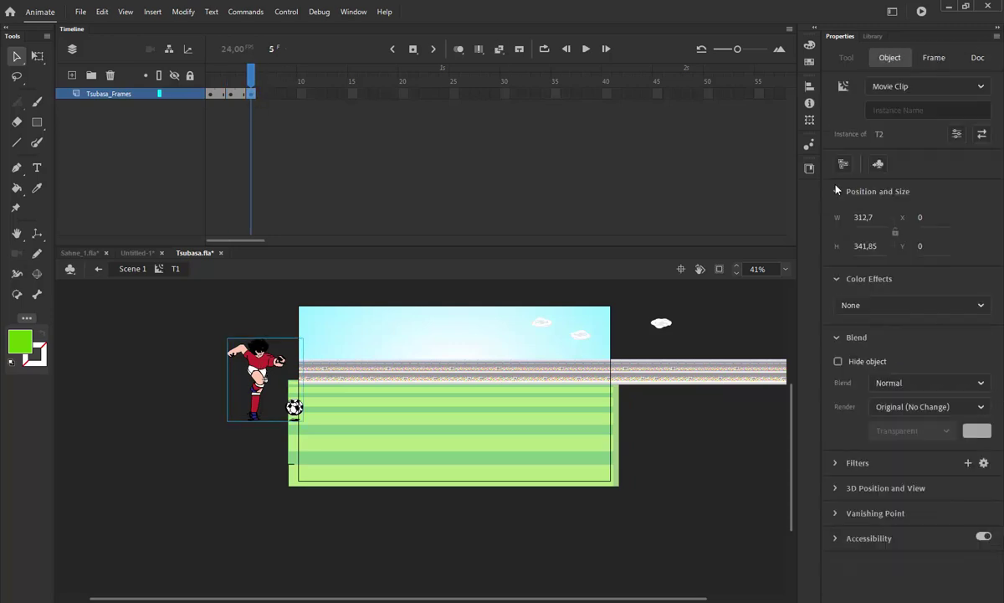
left_click(983, 136)
left_click(445, 345)
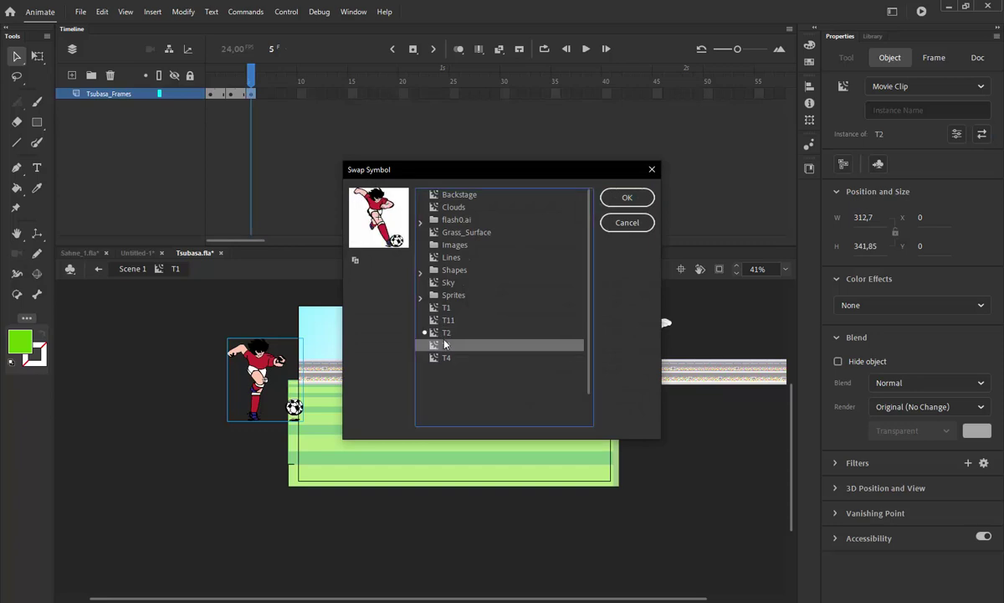
left_click(624, 198)
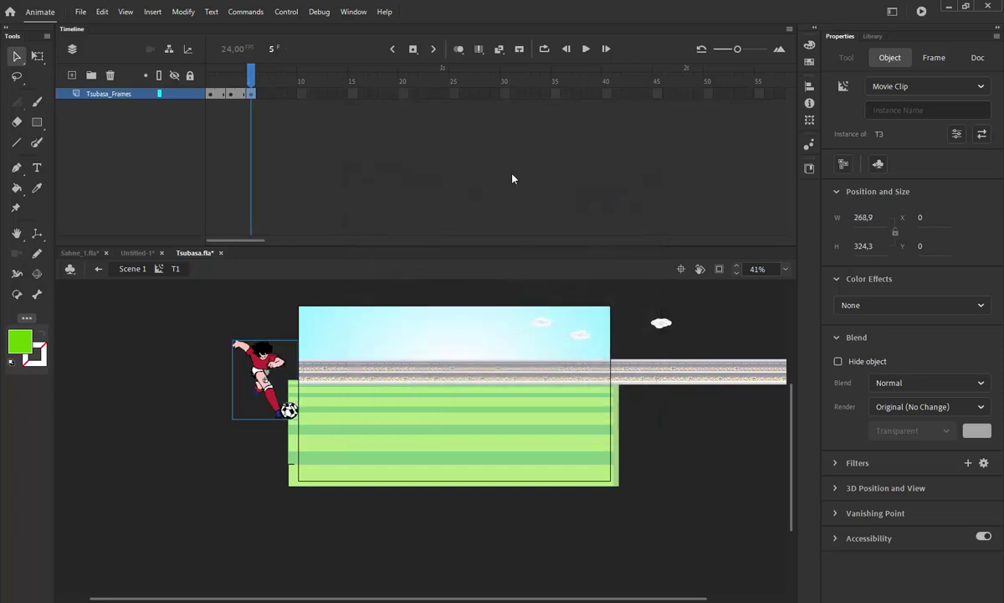
Add a keyframe at frame 7 of Tsubasa_Frames and swap its pose for symbol T4
left_click(271, 94)
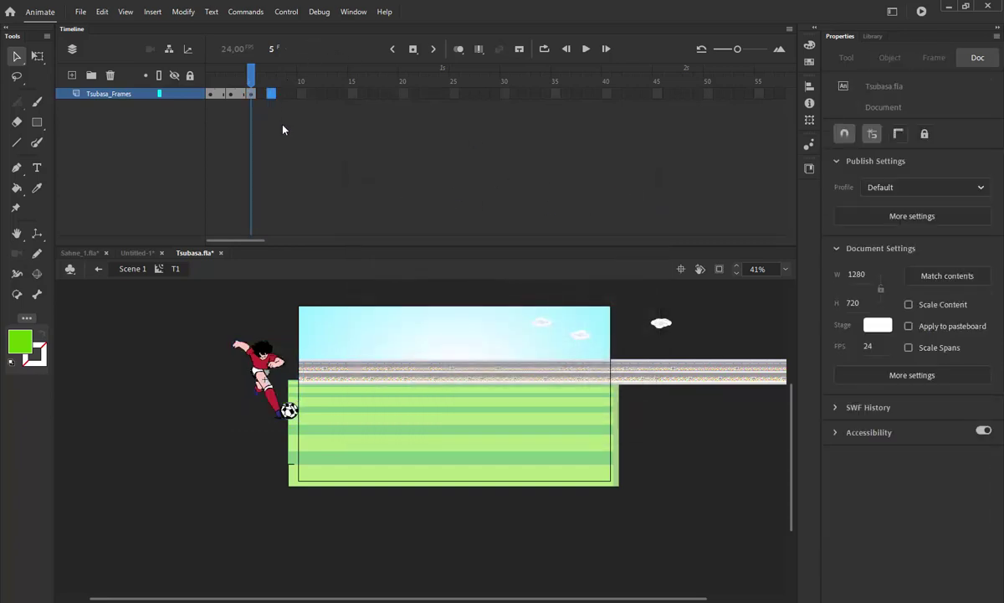
key("F6")
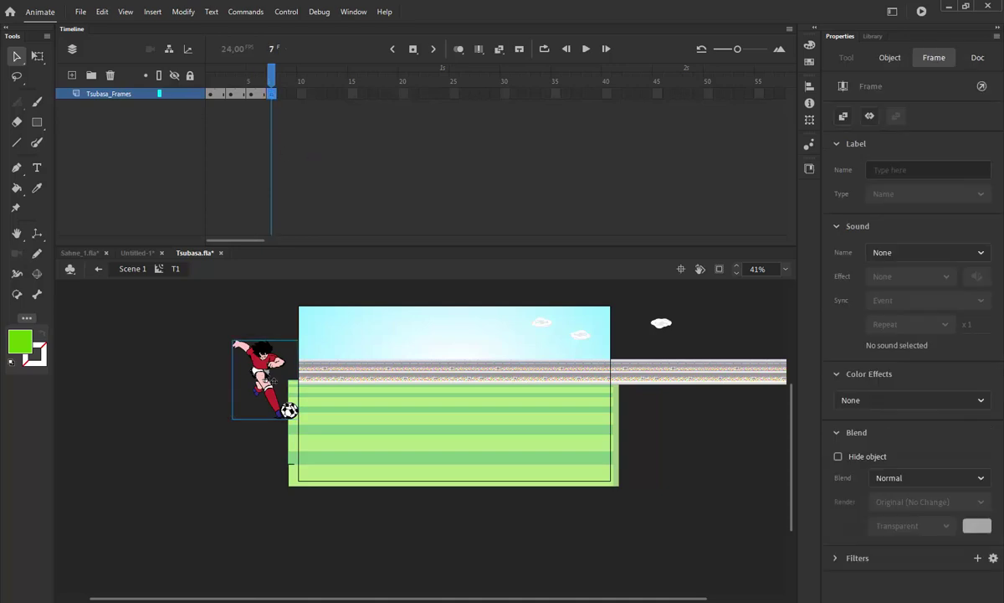
left_click(265, 379)
left_click(981, 134)
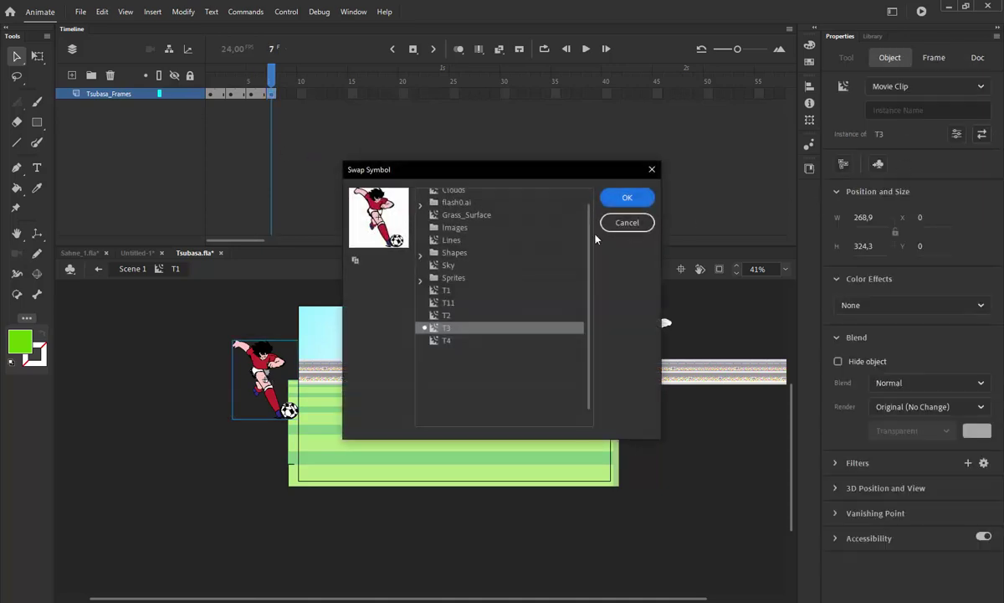
left_click(473, 340)
left_click(630, 197)
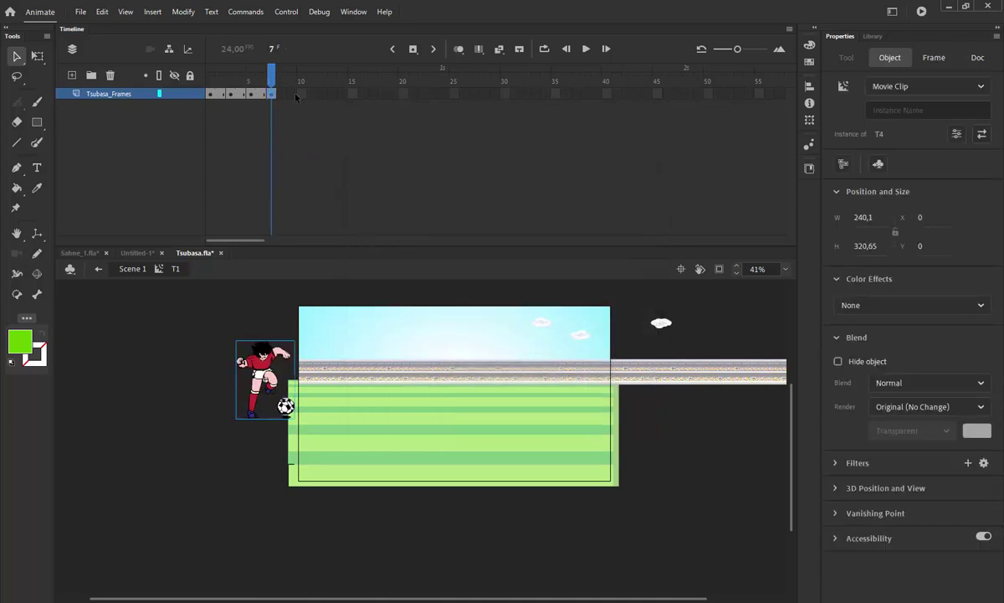
Hold the T4 pose through frame 8 of Tsubasa_Frames and return to Scene 1
left_click(292, 95)
key("F5")
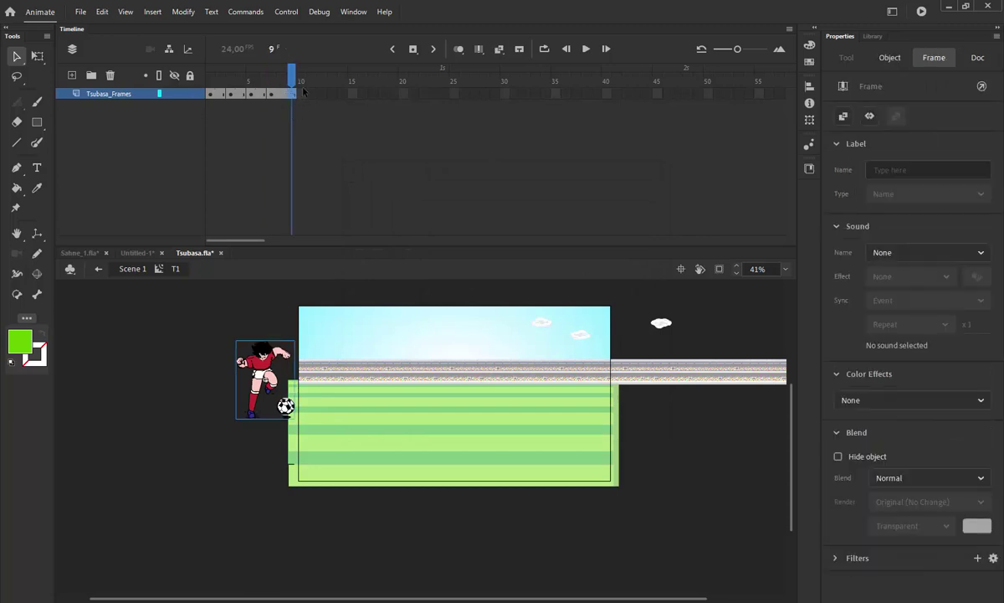
mouse_move(211, 77)
left_mouse_down()
mouse_move(223, 95)
mouse_move(291, 100)
mouse_move(240, 72)
mouse_move(201, 84)
left_mouse_up()
right_click(293, 98)
left_click(338, 172)
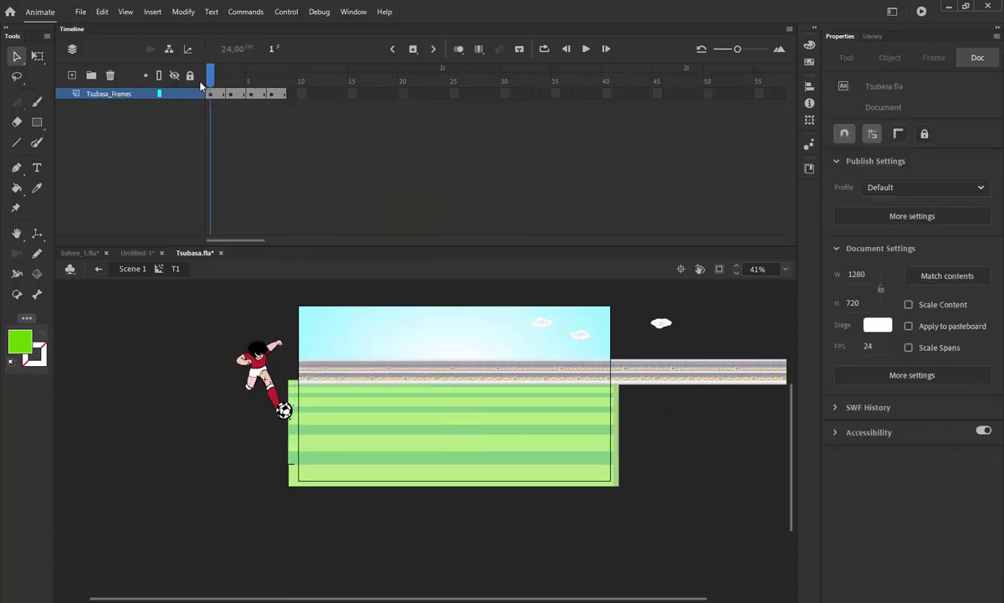
left_click(130, 270)
left_click(163, 372)
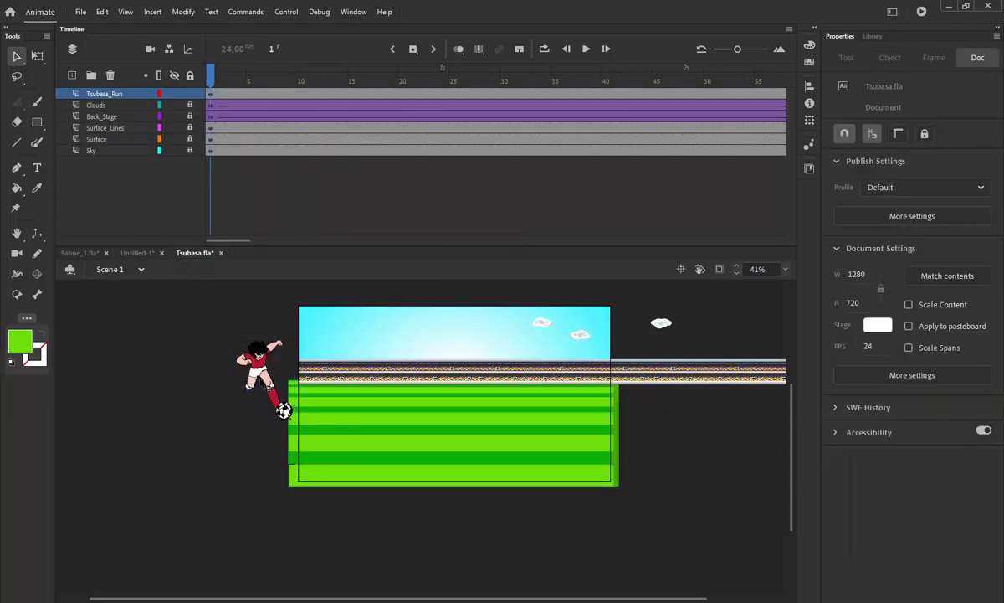
Save Tsubasa.fla and animate Tsubasa running past the stage's right edge with a classic tween ending at a frame 192 keyframe on Tsubasa_Run
left_click(250, 360)
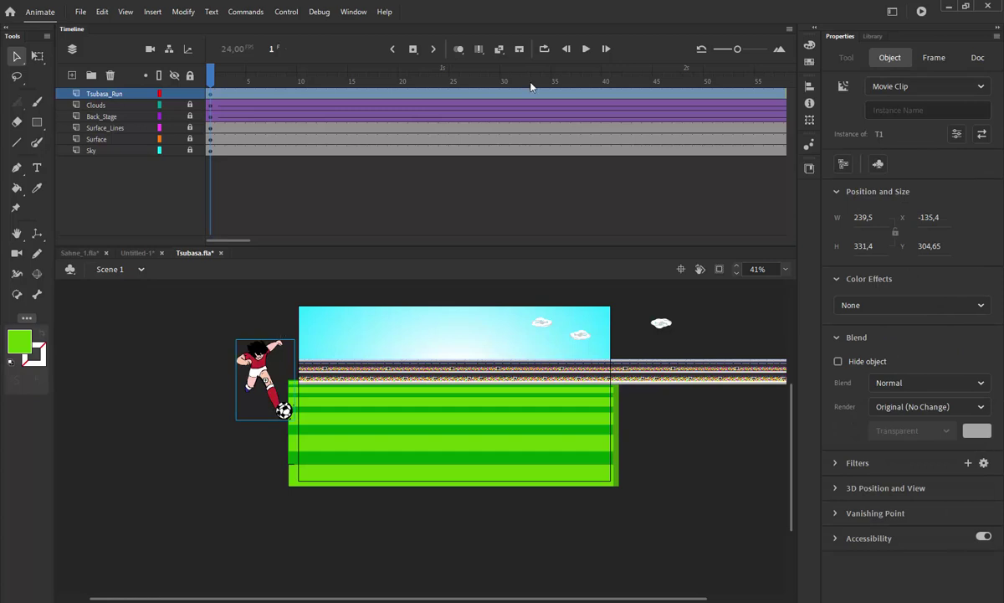
key("ctrl+s")
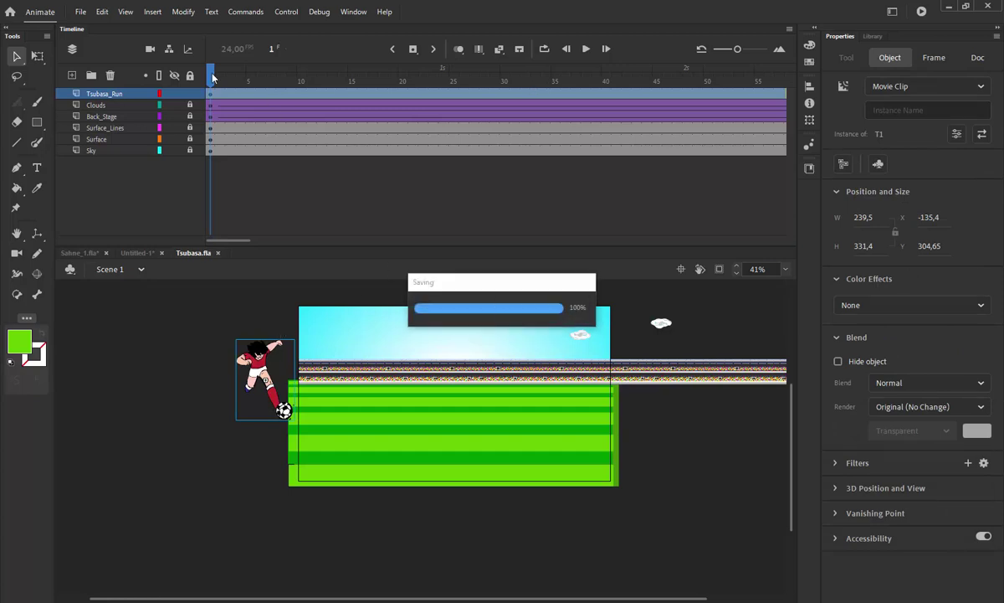
key("Return")
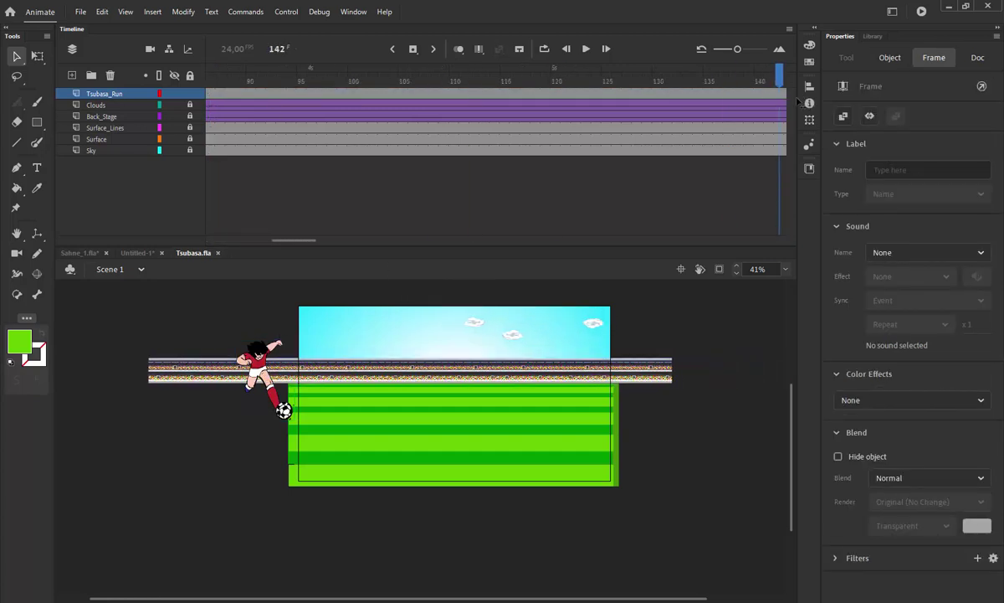
left_click_drag(285, 407, 654, 408)
Set the classic ease effect of Tsubasa_Run's tween to 35 and test the movie
left_click(253, 85)
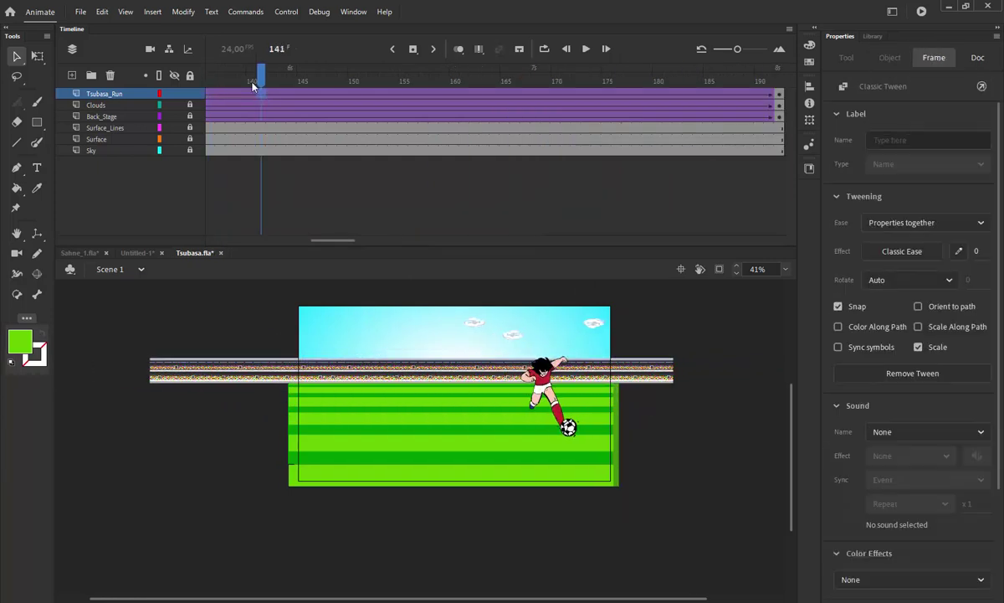
left_click(931, 249)
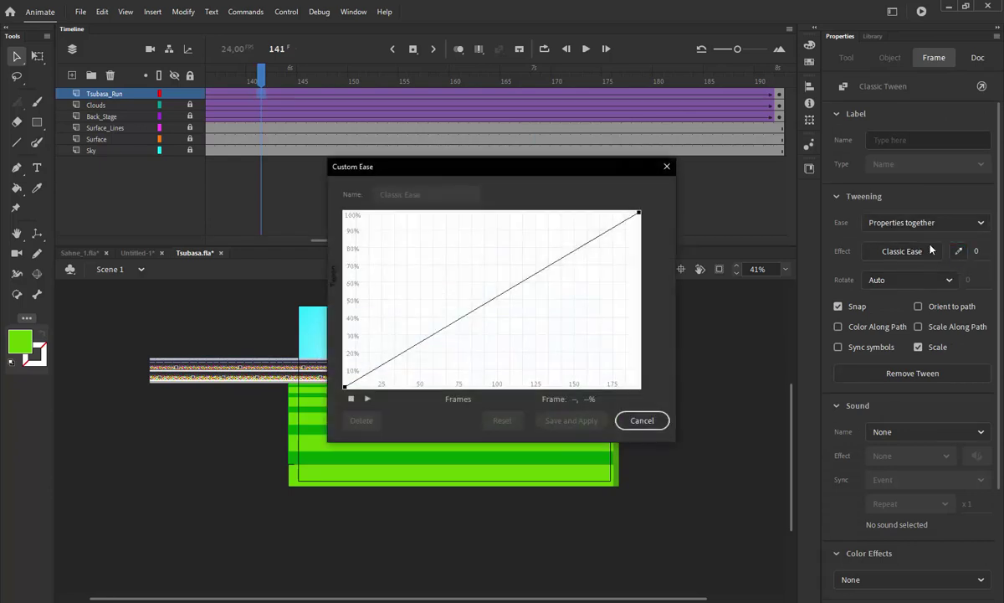
left_click(667, 167)
left_click(979, 253)
type("30")
key("Return")
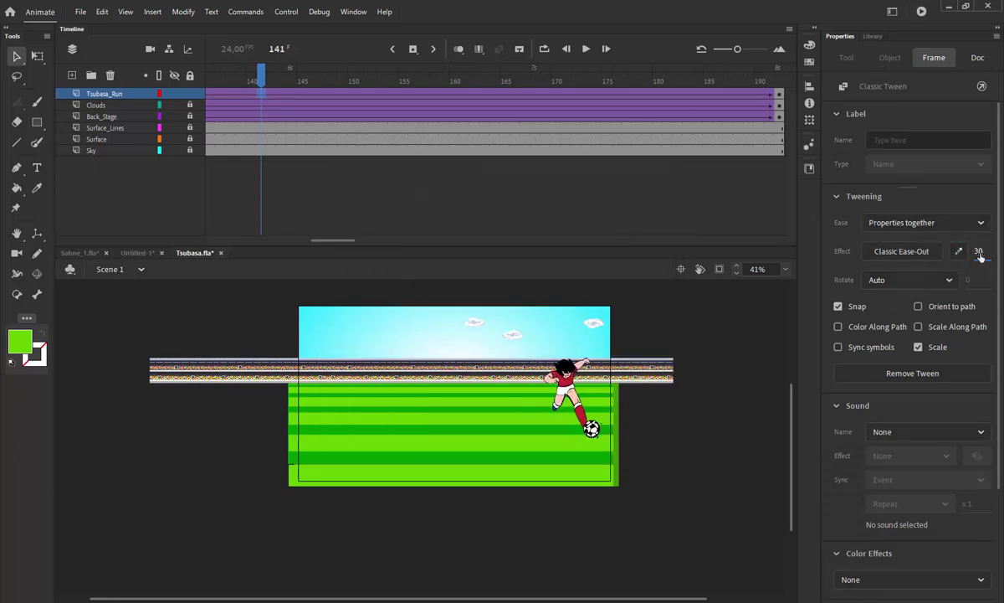
left_click_drag(885, 252, 883, 252)
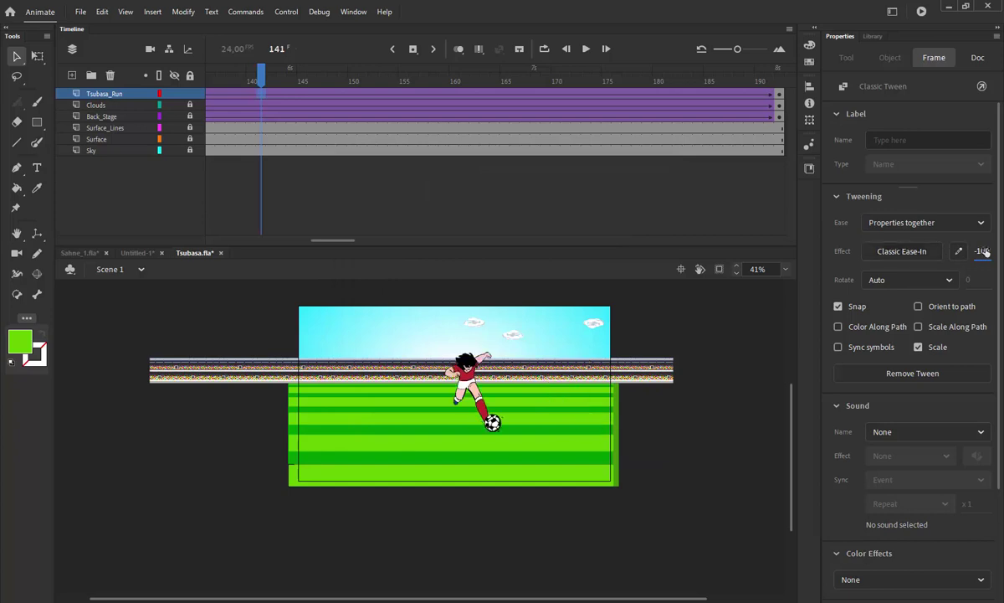
left_click_drag(984, 253, 1003, 253)
mouse_move(983, 252)
left_mouse_down()
mouse_move(1002, 253)
mouse_move(988, 251)
left_mouse_up()
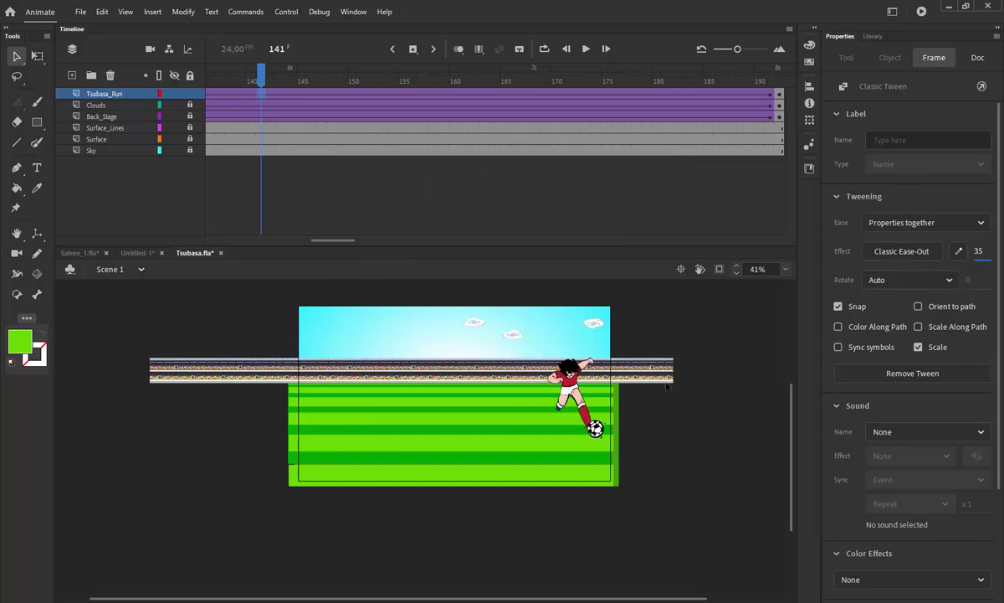
key("ctrl+Return")
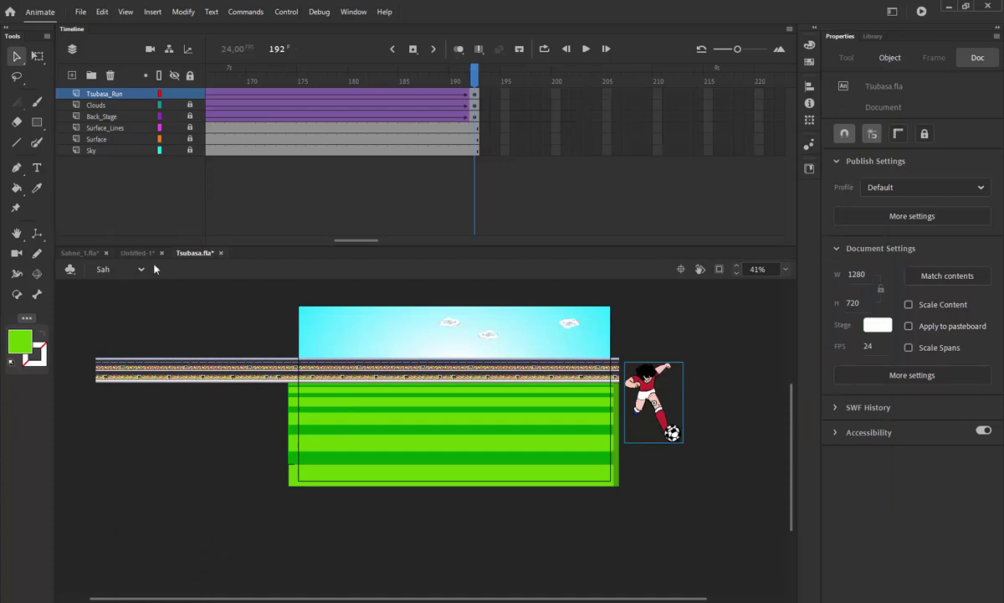
Add a new layer above Tsubasa_Run and name it Fade_In
left_click_drag(447, 81, 399, 98)
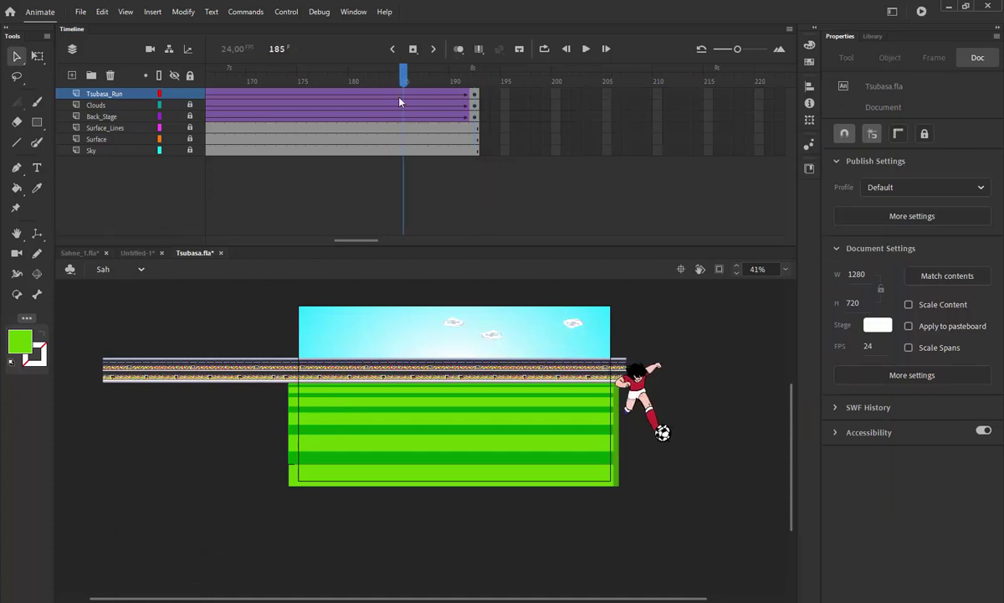
left_click(72, 76)
double_click(98, 90)
type("F")
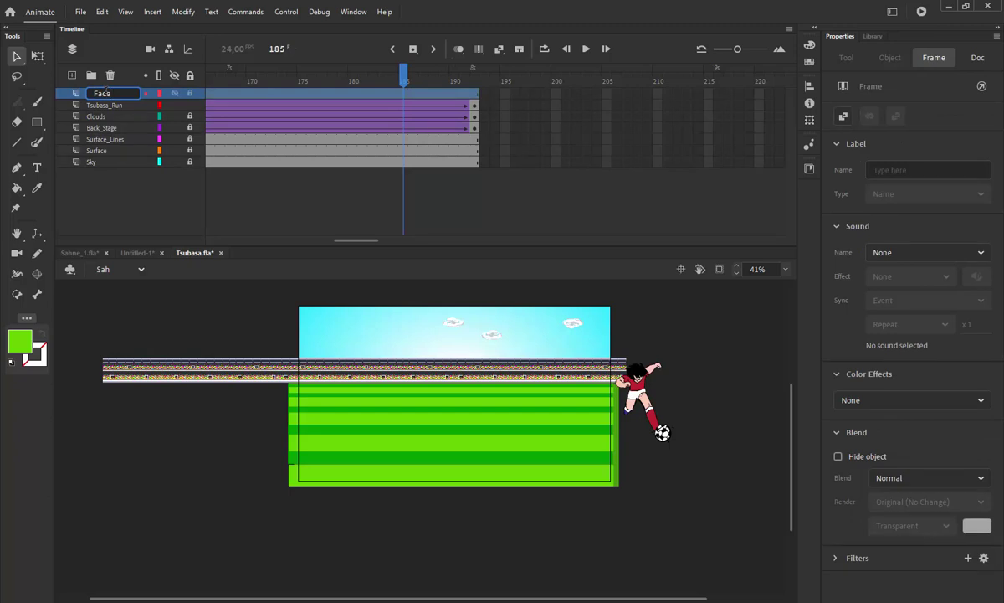
type("ade_In")
key("Return")
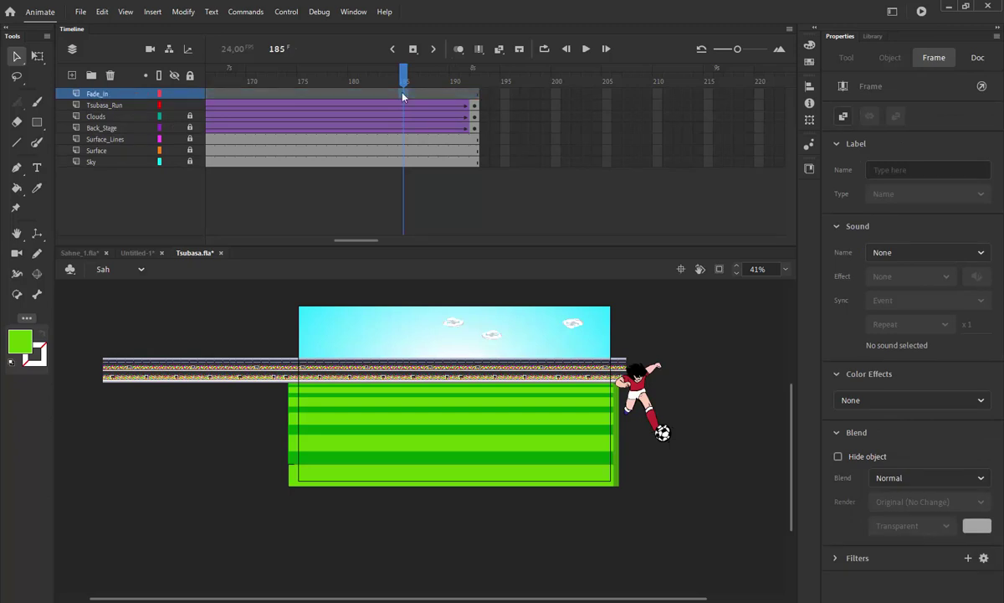
Draw a white rectangle about 1346 × 758 px covering the stage from a keyframe at frame 185 of Fade_In
left_click(37, 121)
scroll(459, 404, "right", 2)
scroll(460, 404, "up", 1)
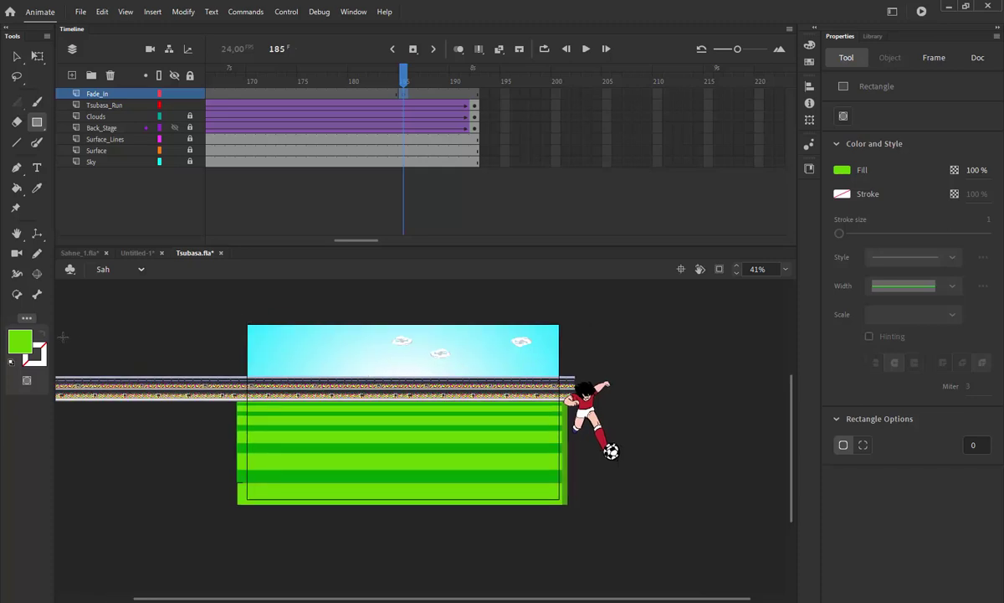
left_click(20, 338)
left_click(103, 422)
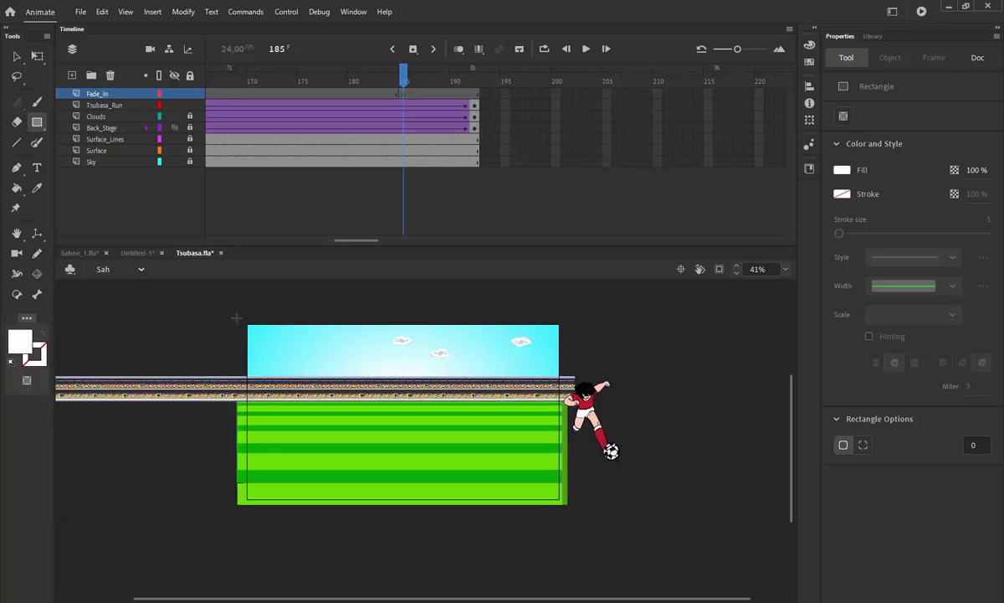
left_click_drag(237, 319, 568, 504)
Convert the white rectangle to a movie clip symbol named Fade_In
key("v")
left_click(373, 353)
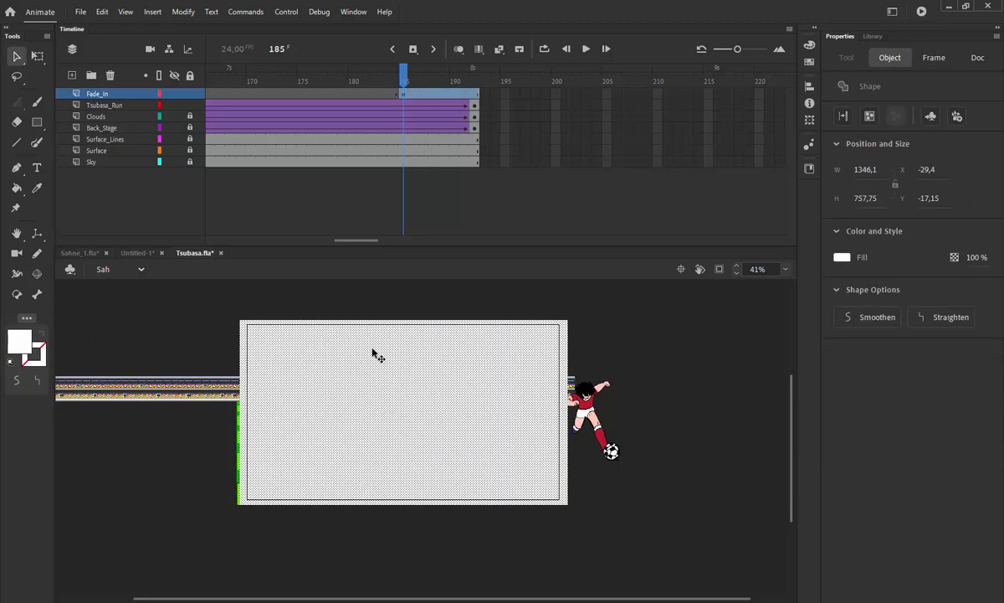
key("F8")
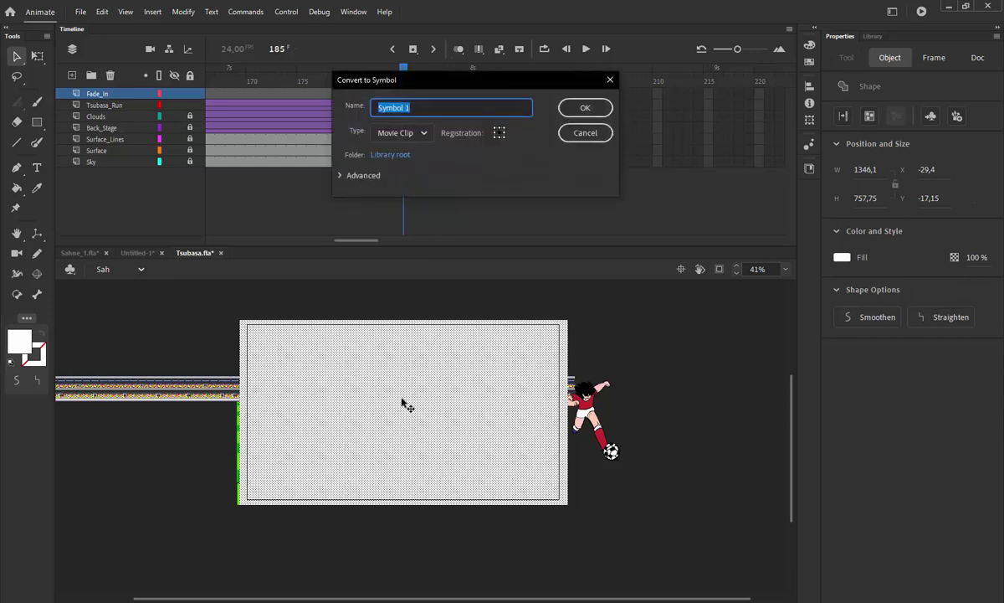
type("Fade_In")
key("Return")
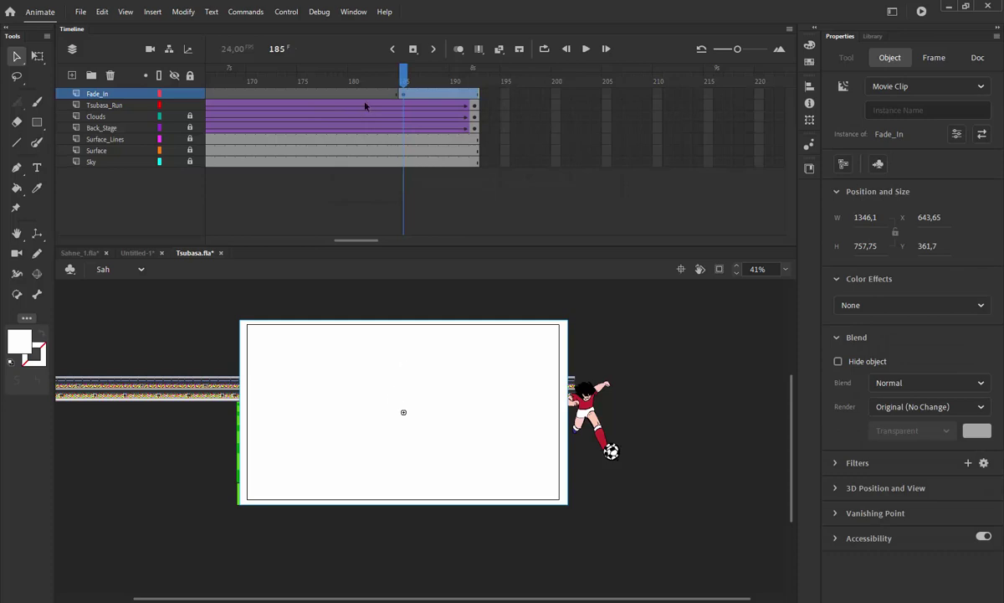
Add a keyframe at frame 192 of Fade_In and set the white rectangle's alpha to 0% at frame 185
left_click(465, 93)
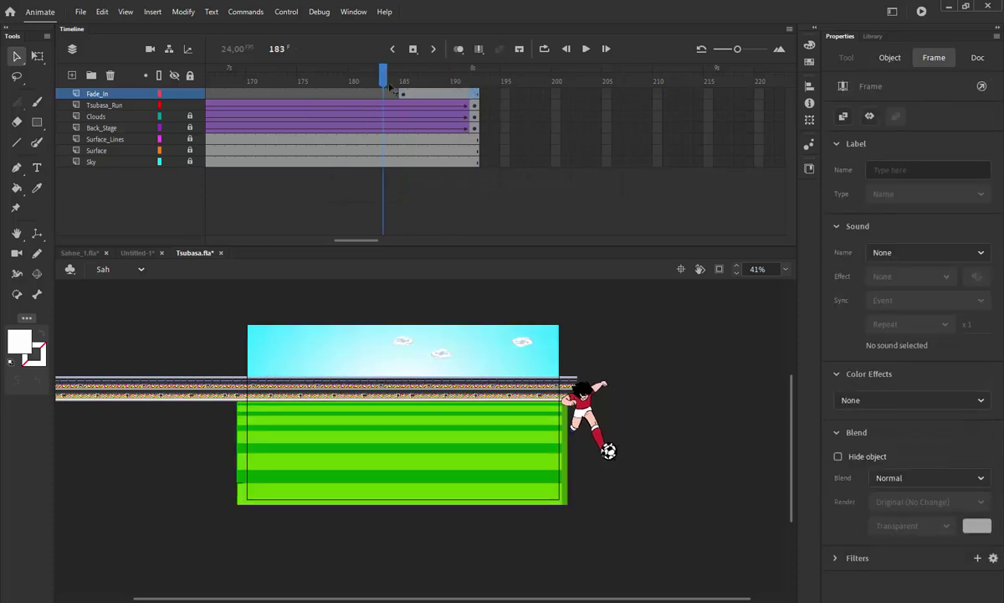
left_click(476, 95)
key("F6")
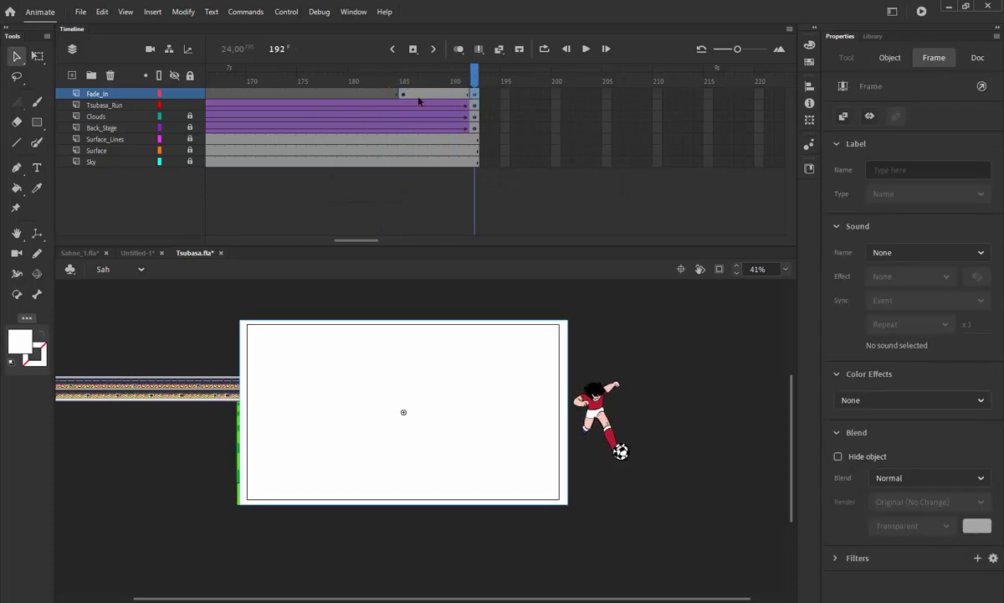
left_click(403, 95)
left_click(459, 442)
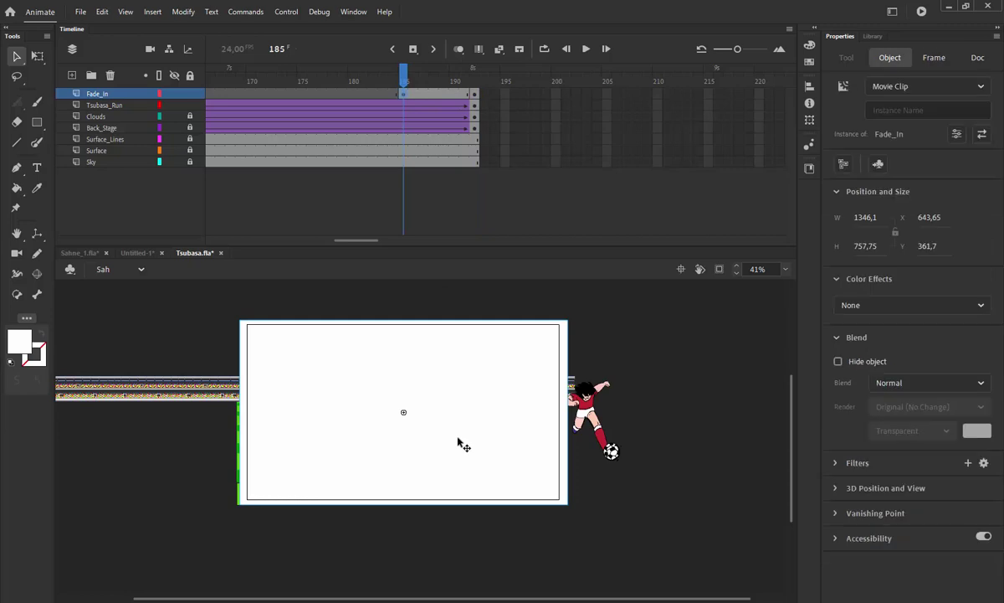
left_click(914, 305)
left_click(870, 404)
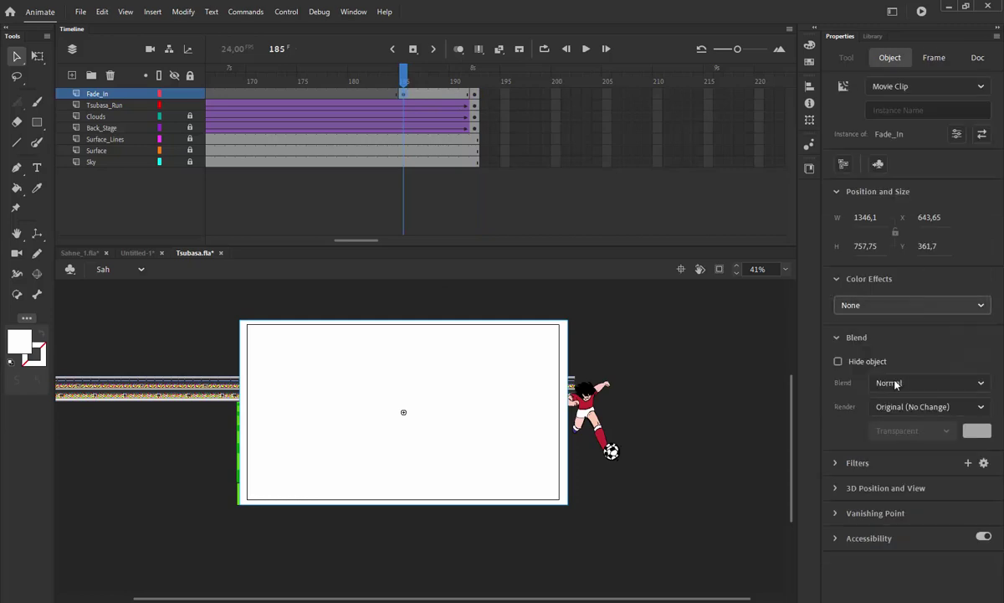
left_click_drag(979, 345, 812, 340)
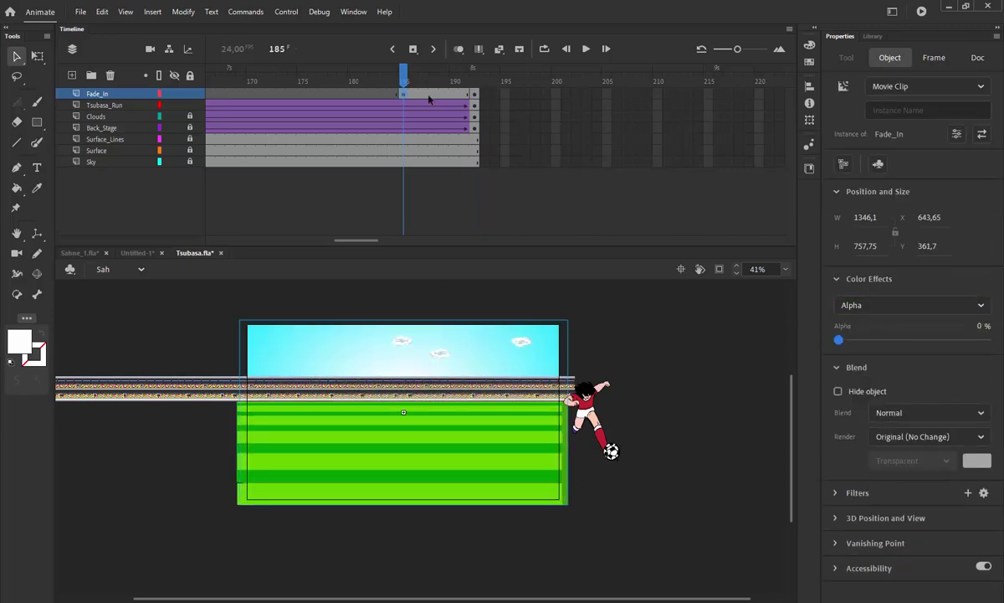
Create a classic tween between the Fade_In keyframes and move its starting keyframe to frame 188
right_click(424, 94)
left_click(482, 103)
key("Return")
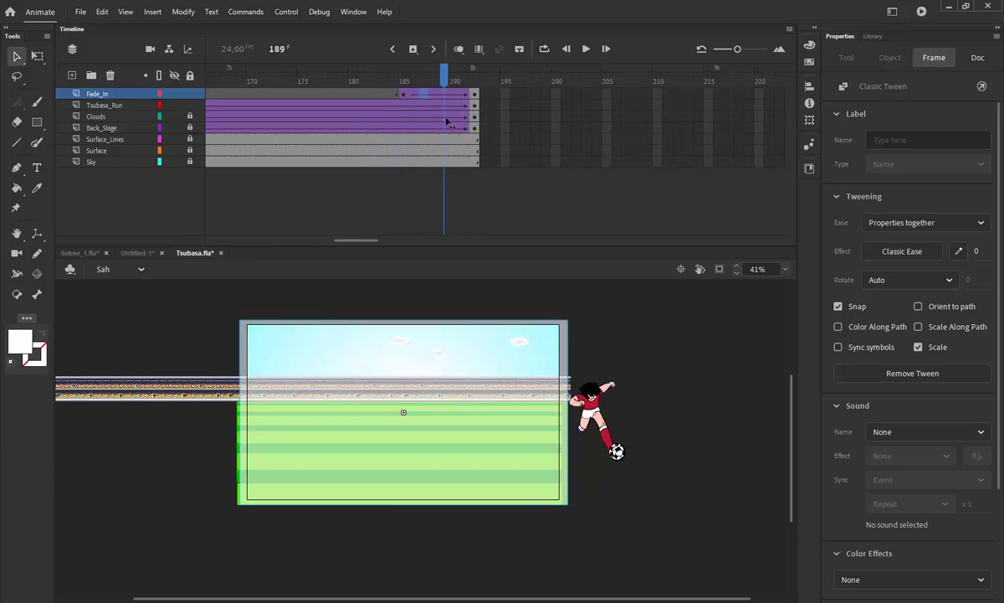
left_click_drag(365, 119, 482, 90)
left_click(404, 96)
left_click(455, 95)
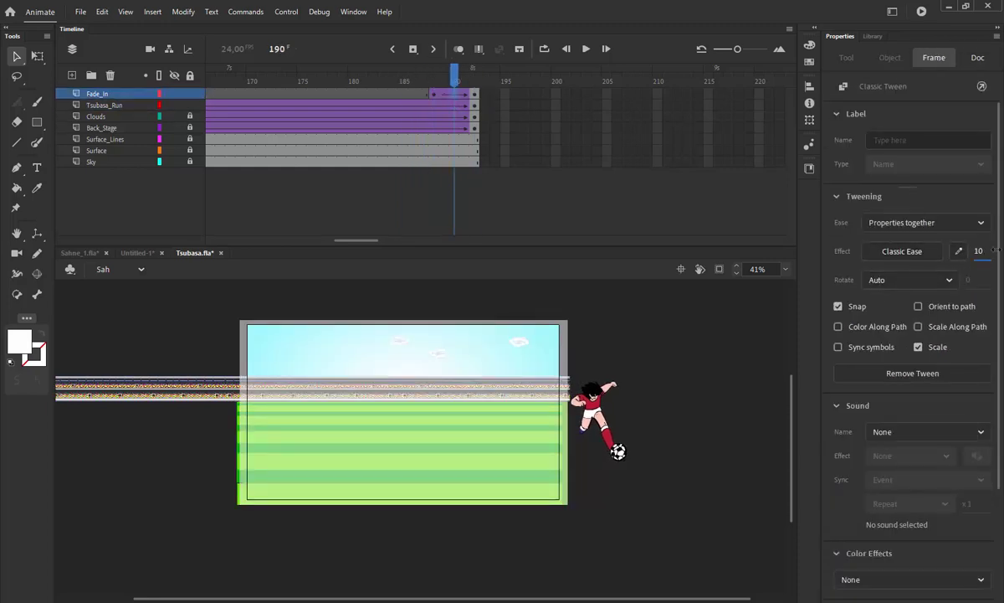
Copy the Fade_In tween frames 188 to 192 and paste them on the same layer starting at frame 193
left_click(475, 81)
left_click(471, 93)
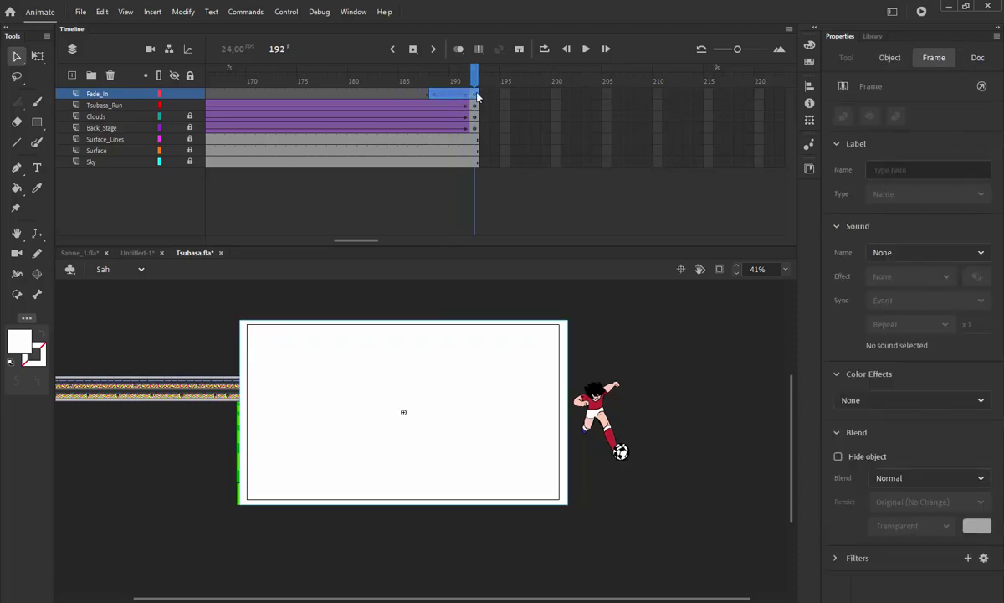
left_click_drag(474, 82, 495, 94)
left_click(434, 94)
right_click(508, 96)
left_click(574, 205)
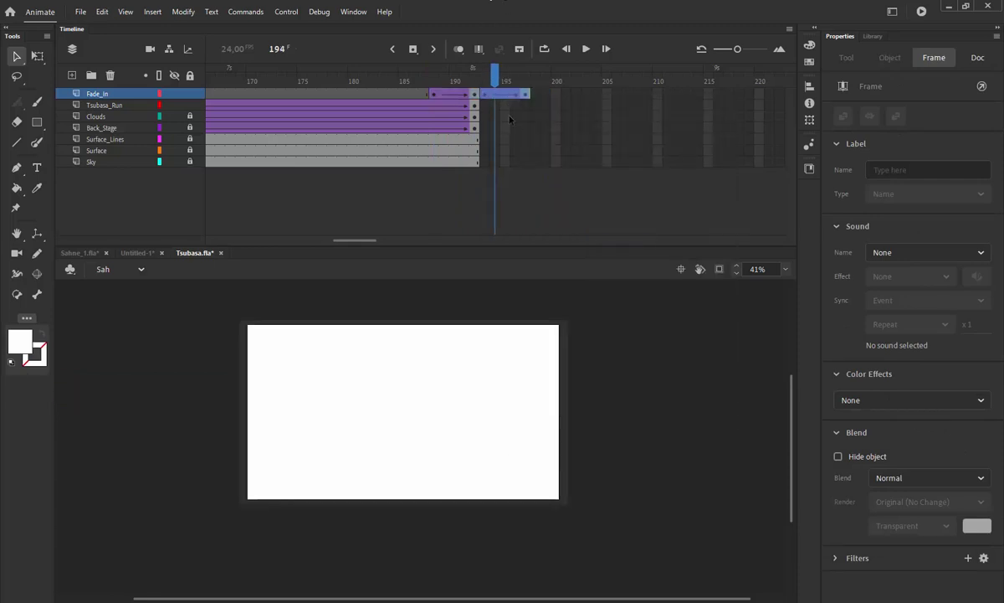
Reverse the pasted frames at the end of Fade_In so the white fades out
right_click(508, 97)
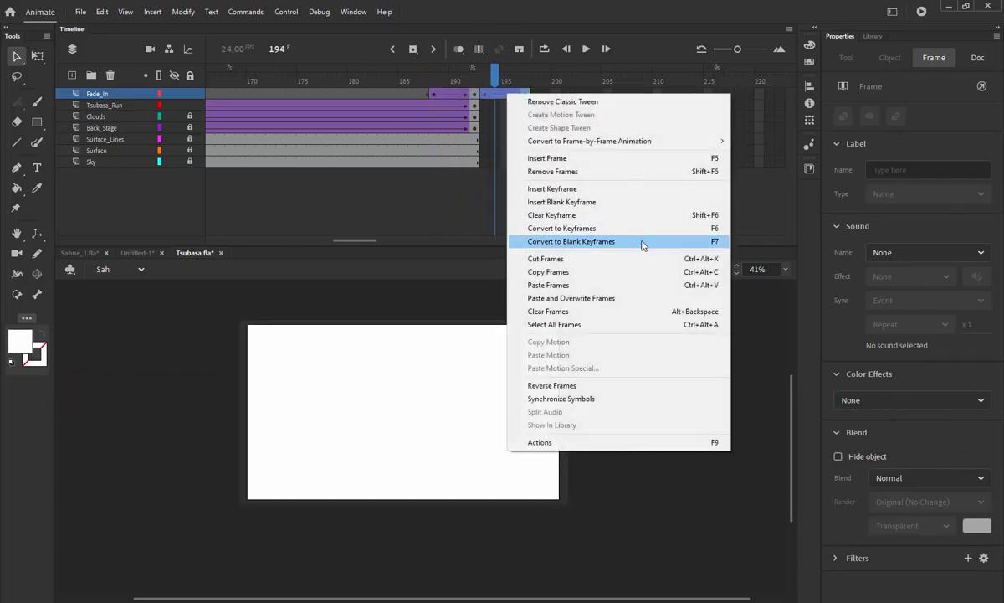
left_click(523, 385)
left_click(533, 116)
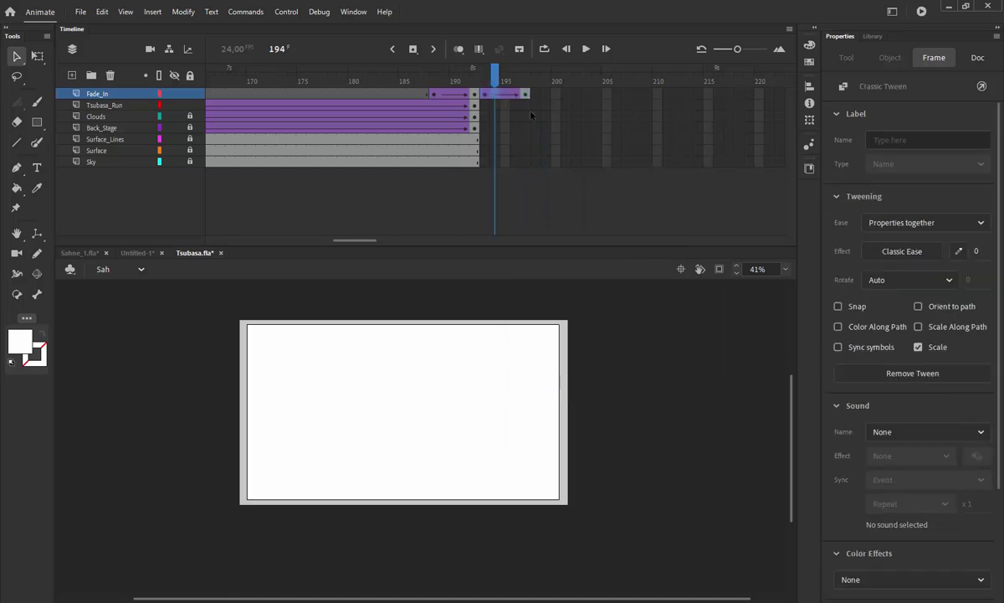
Shorten the reversed Fade_In tween to end at frame 195 and add a new layer beneath Fade_In
left_click(526, 95)
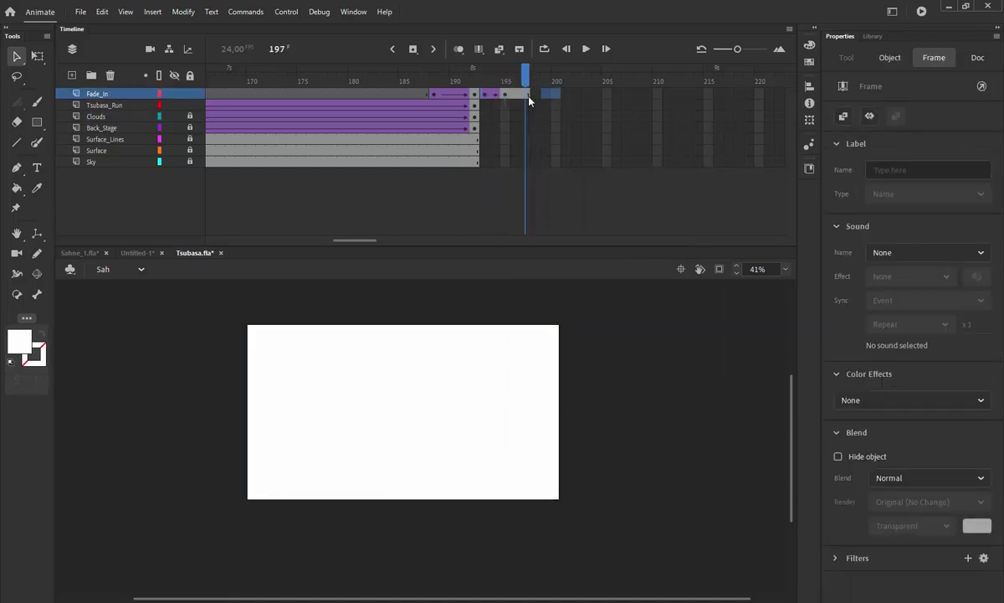
right_click(516, 92)
left_click(566, 169)
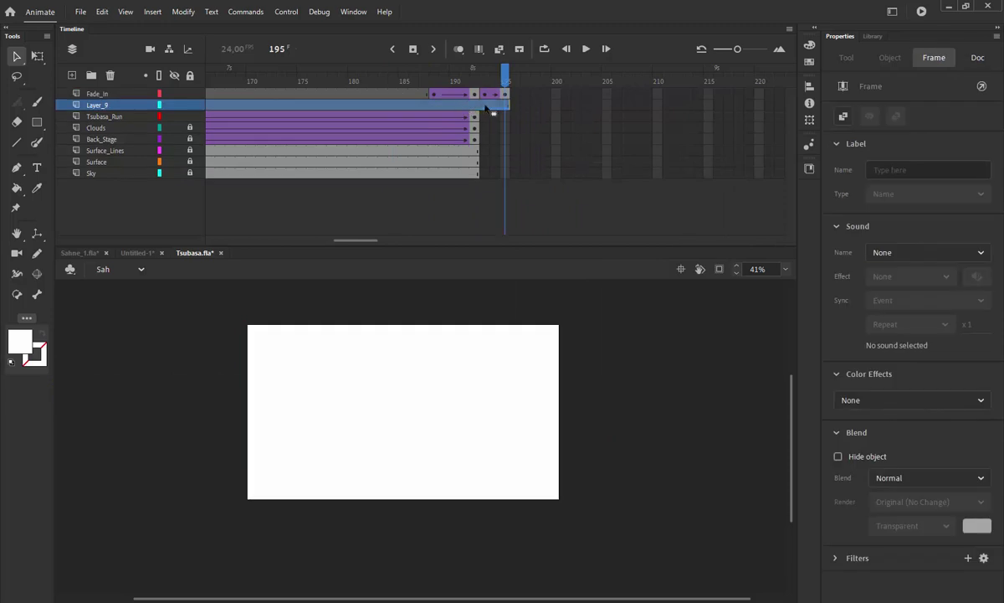
Insert a blank keyframe at frame 192 on the new layer beneath Fade_In
left_click(487, 106)
left_click_drag(501, 72, 486, 82)
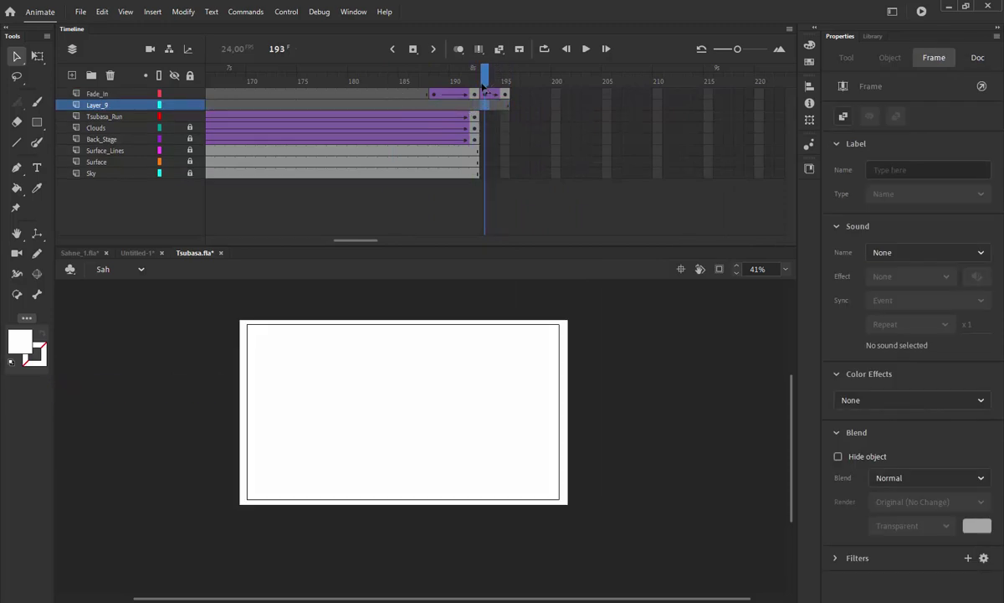
left_click(485, 107)
left_click(471, 109)
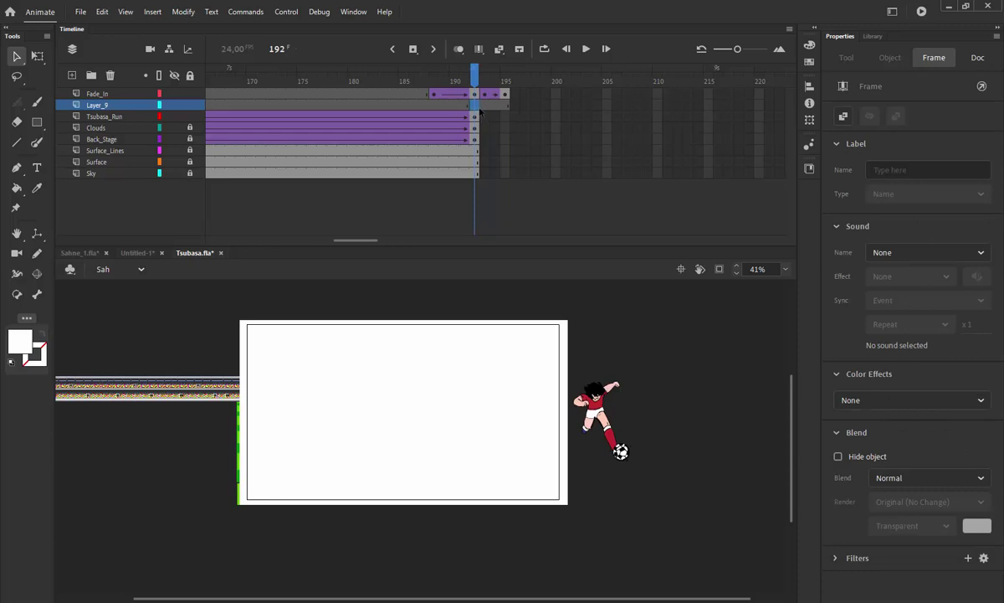
Draw a black rectangle about 1697 × 849 px on the new layer, covering the stage and the area beside it
left_click(37, 122)
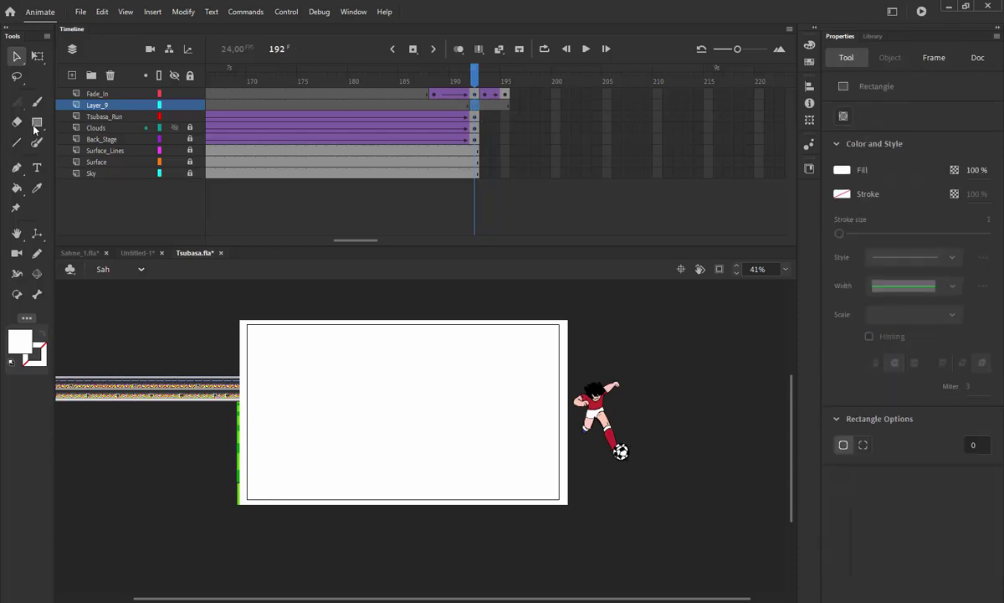
left_click(18, 340)
left_click(94, 455)
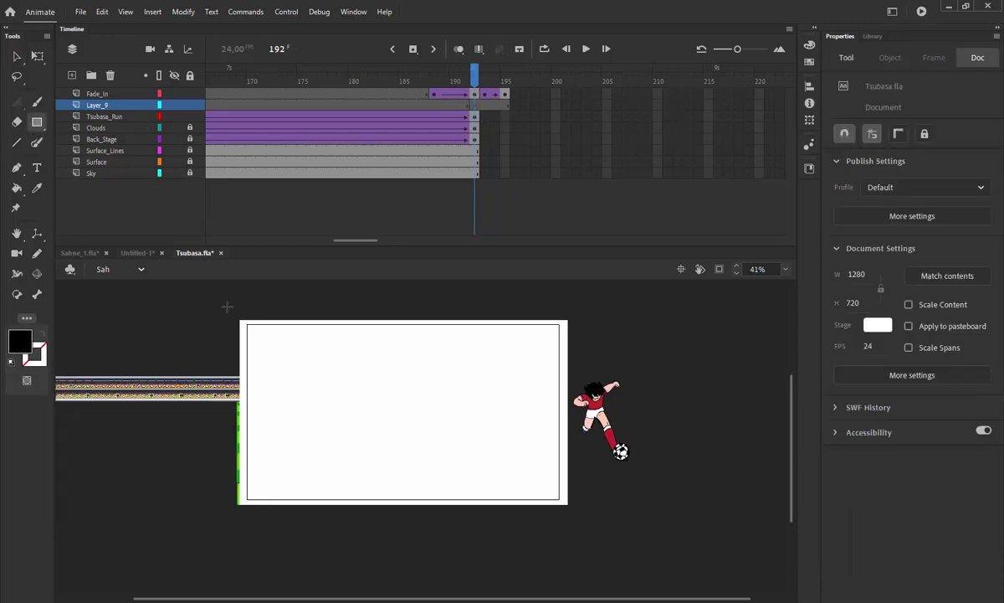
mouse_move(227, 306)
left_mouse_down()
mouse_move(608, 506)
mouse_move(642, 512)
left_mouse_up()
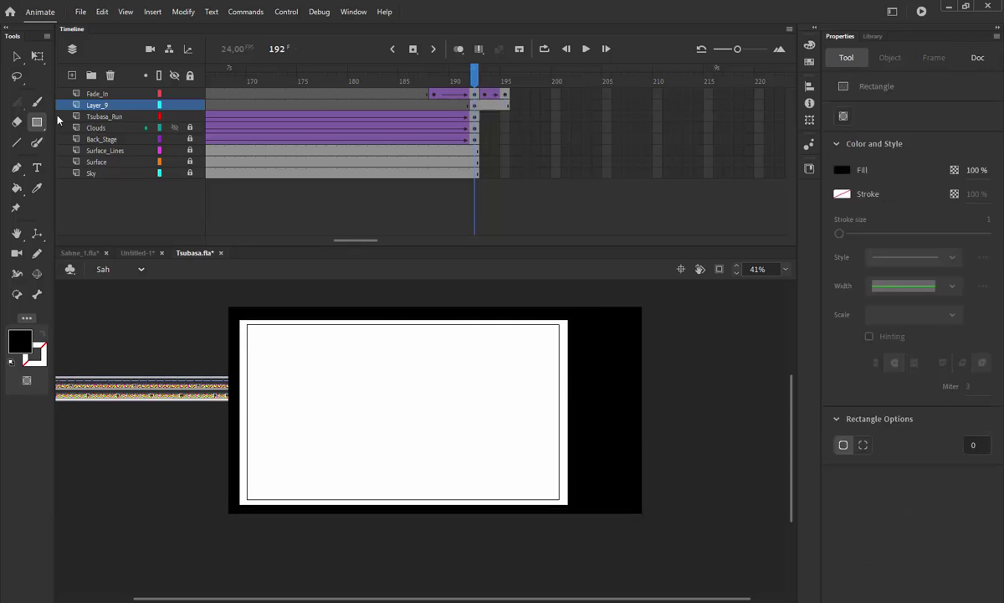
Convert the black rectangle to a movie clip symbol named Black_Screen
left_click(16, 56)
left_click(612, 359)
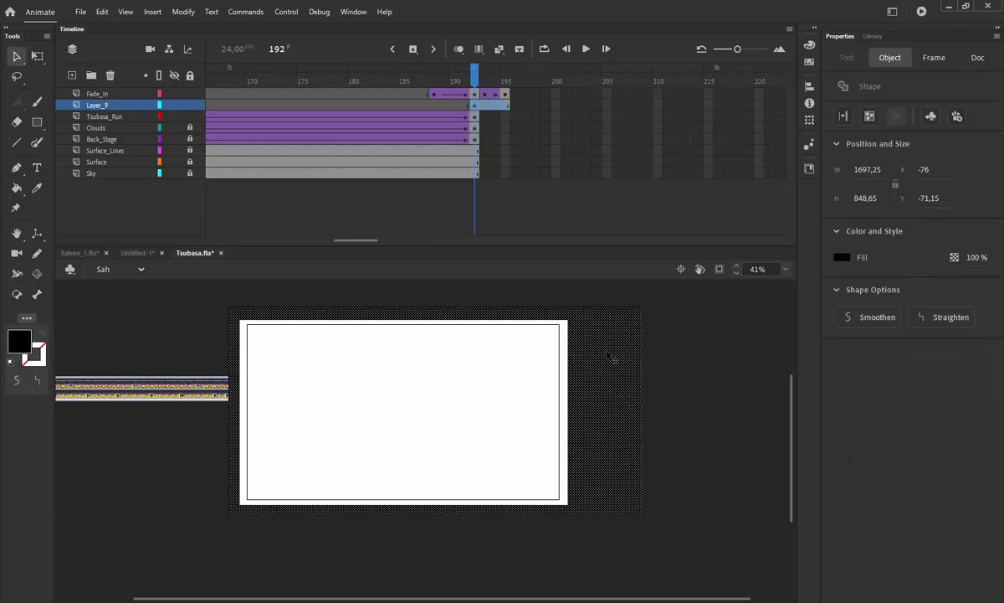
key("F8")
type("Black_Screen")
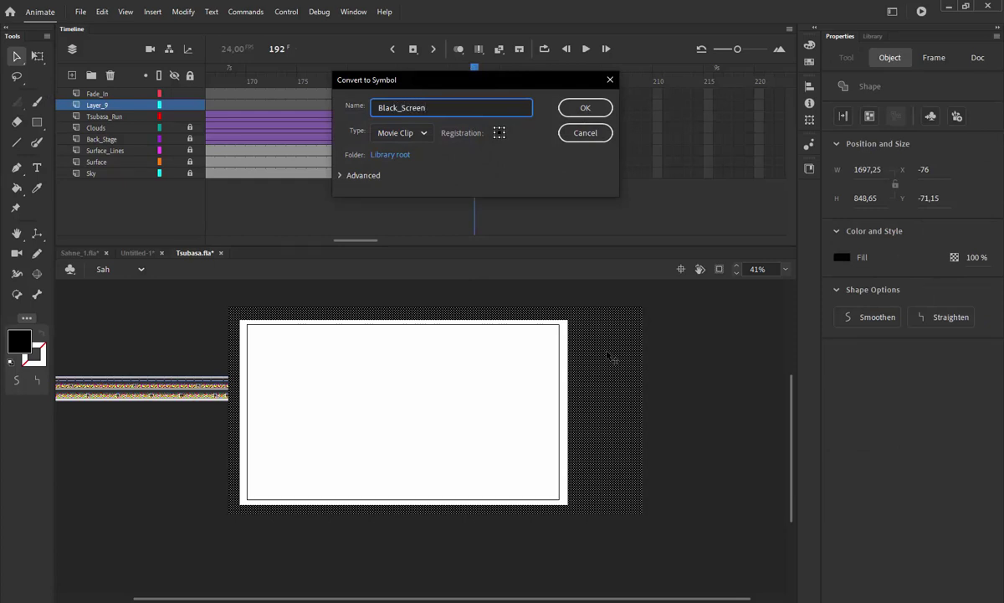
key("Return")
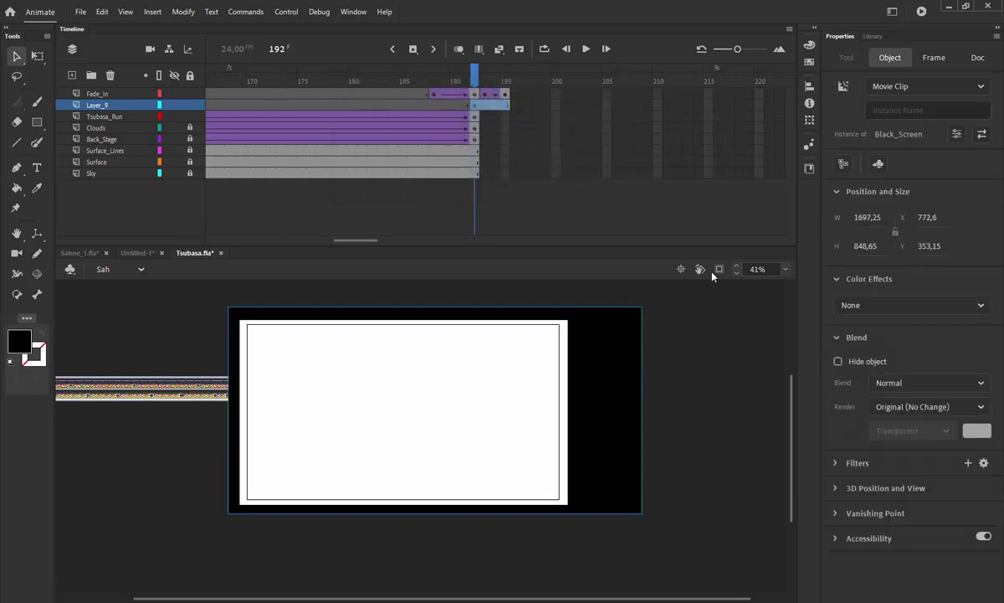
Save the file and rename the layer holding the black rectangle to Black_Screen
left_click(506, 105)
key("ctrl+s")
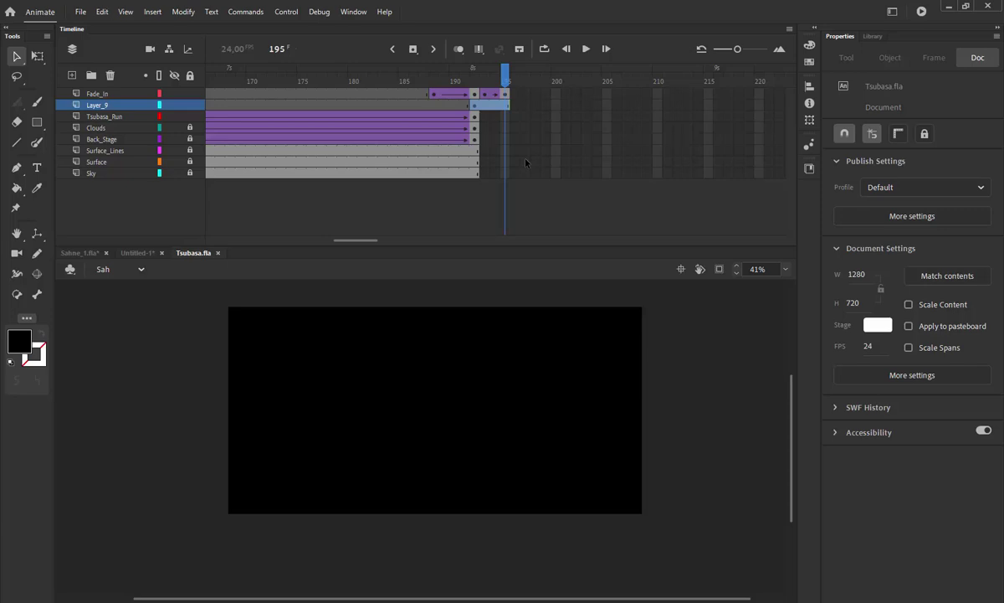
double_click(95, 105)
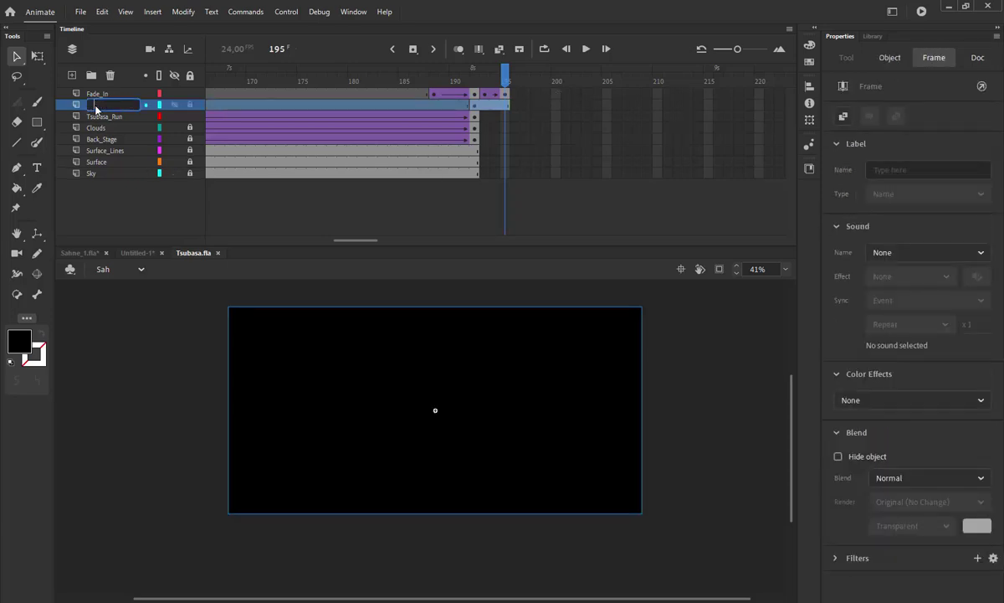
type("Blac")
type("k_Scree")
type("n")
left_click(233, 197)
Add a new layer above Fade_In and name it Tsubasa_Pic
left_click(94, 93)
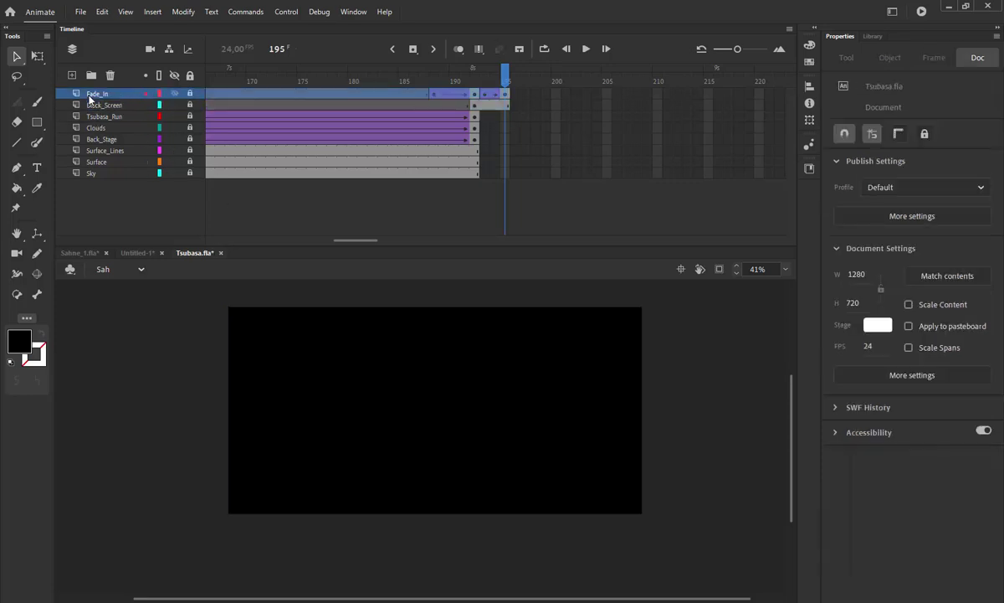
left_click(72, 74)
left_click(105, 97)
double_click(105, 94)
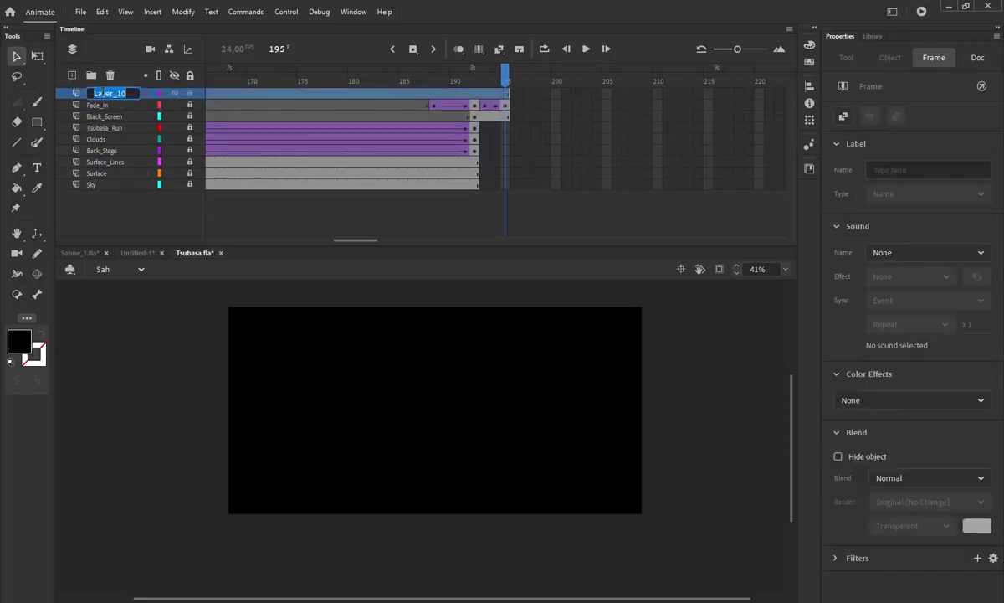
type("Tsubasa_Pp")
type("c")
left_click(163, 216)
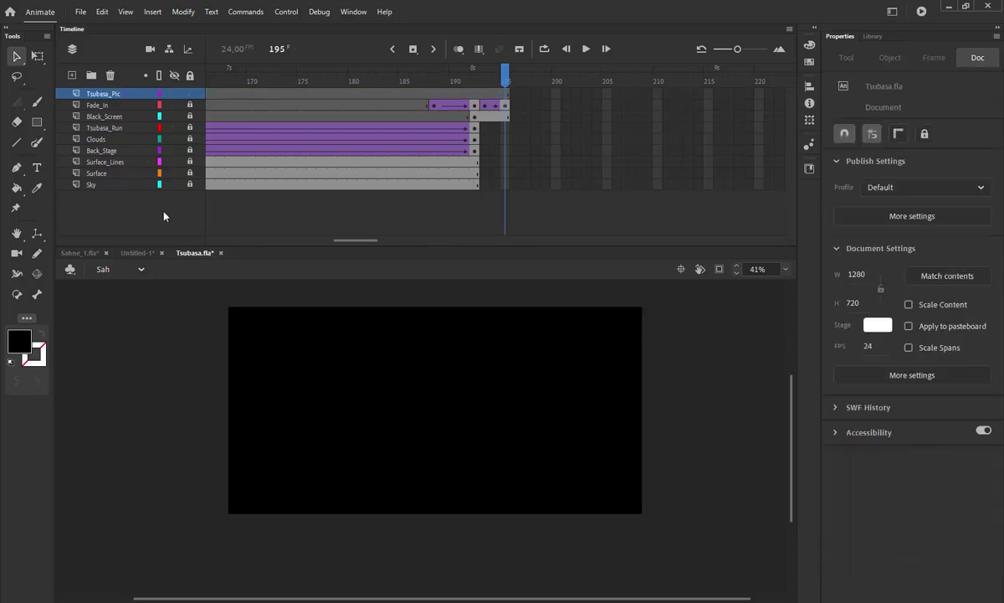
left_click_drag(506, 75, 486, 75)
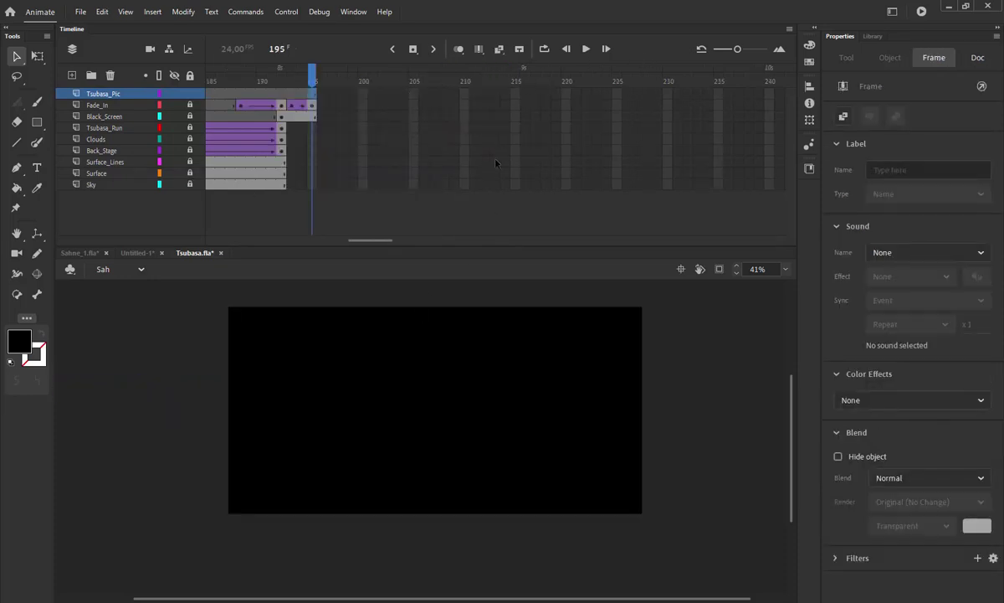
left_click(323, 95)
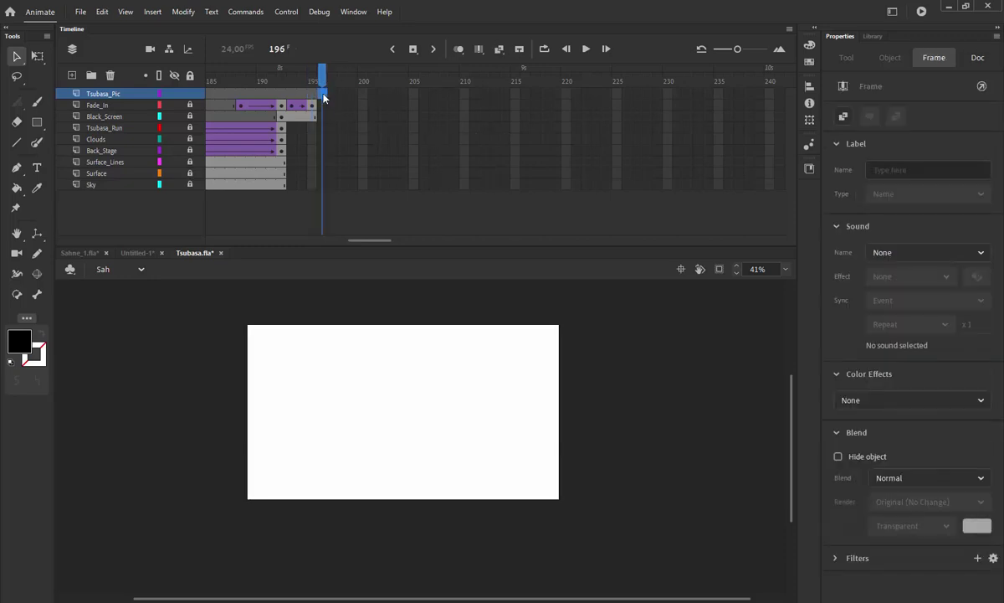
left_click(322, 95)
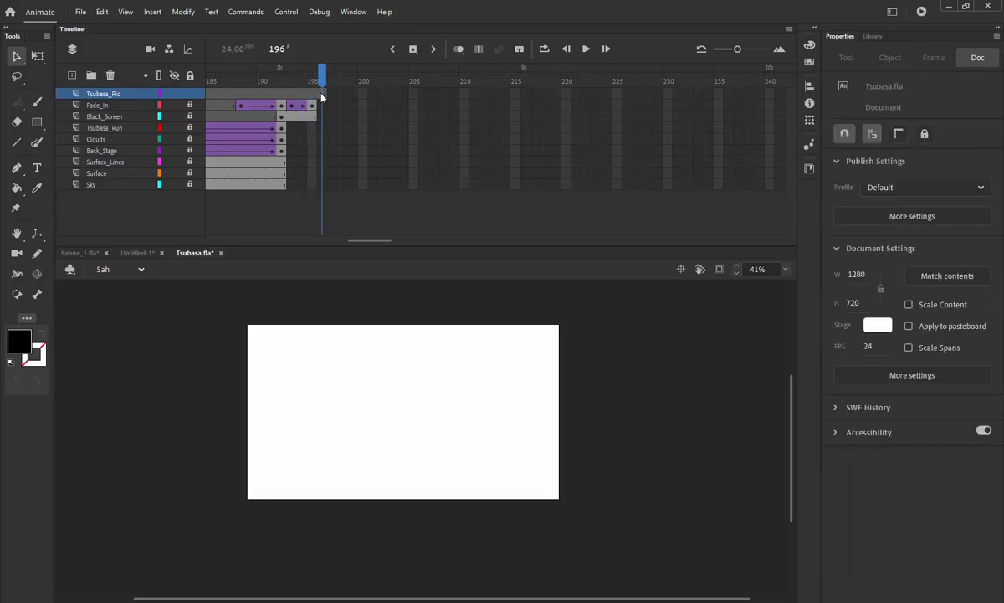
Extend the Black_Screen layer's black rectangle to frame 290
left_click(314, 117)
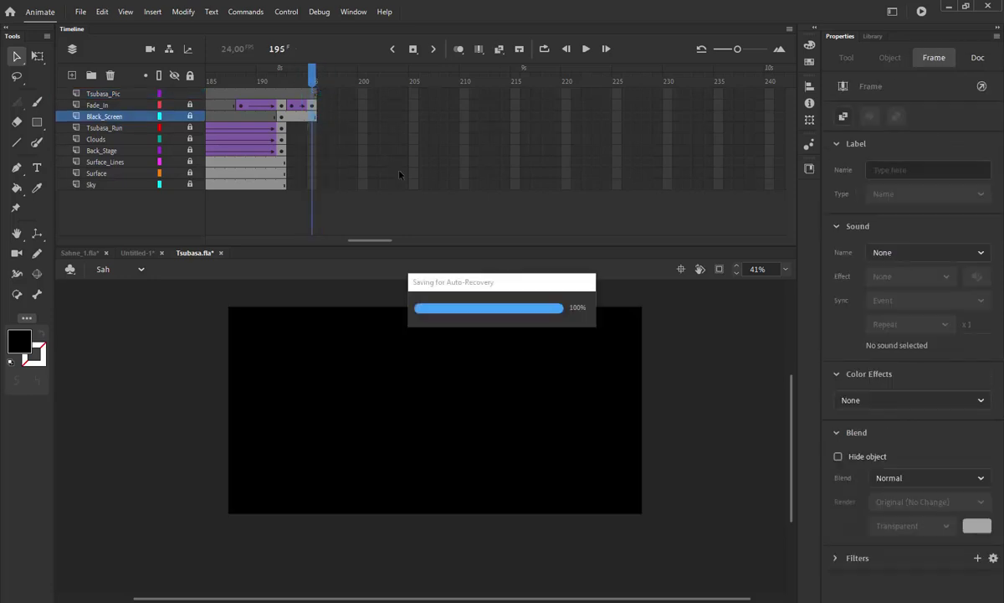
key("F5")
key("F5")
key("F5")
key("F5")
key("F5")
key("F5")
key("F5")
key("F5")
key("F5")
key("F5")
key("F5")
key("F5")
key("F5")
key("F5")
key("F5")
key("F5")
key("F5")
key("F5")
key("F5")
key("F5")
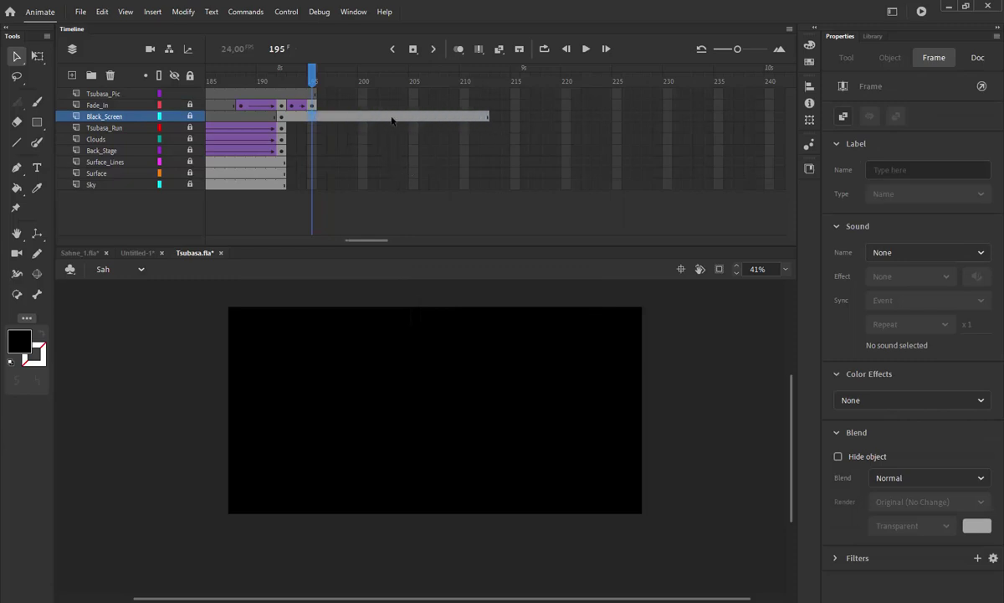
key("Return")
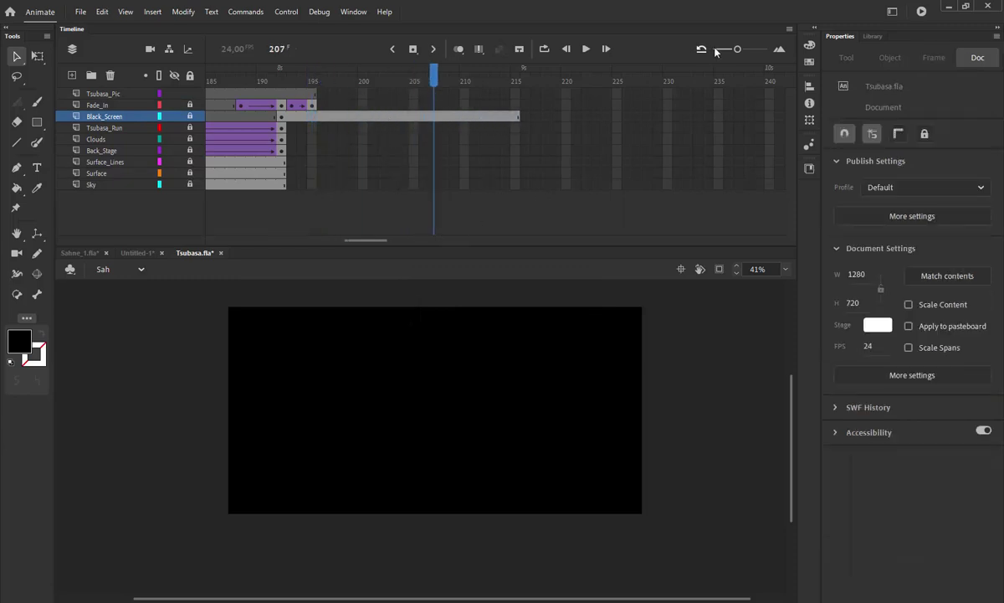
left_click_drag(737, 49, 725, 49)
left_click(290, 115)
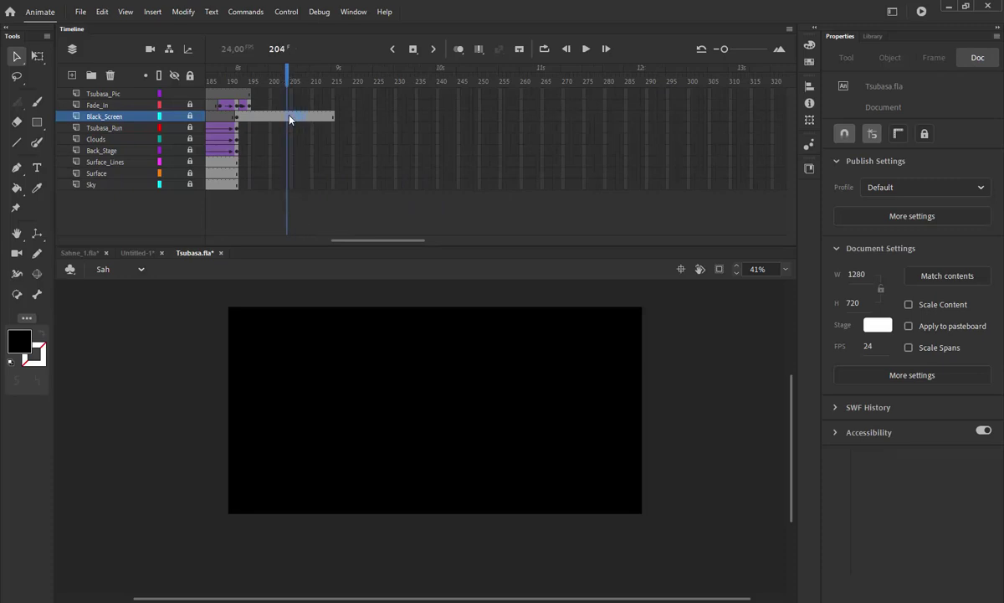
mouse_move(725, 48)
left_mouse_down()
mouse_move(746, 53)
mouse_move(737, 51)
left_mouse_up()
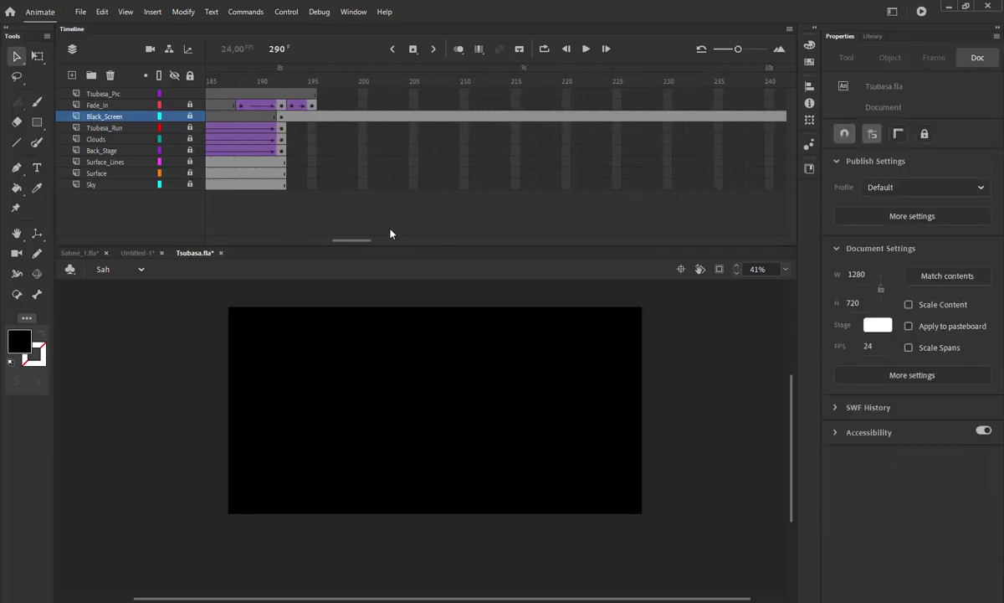
left_click_drag(358, 240, 415, 241)
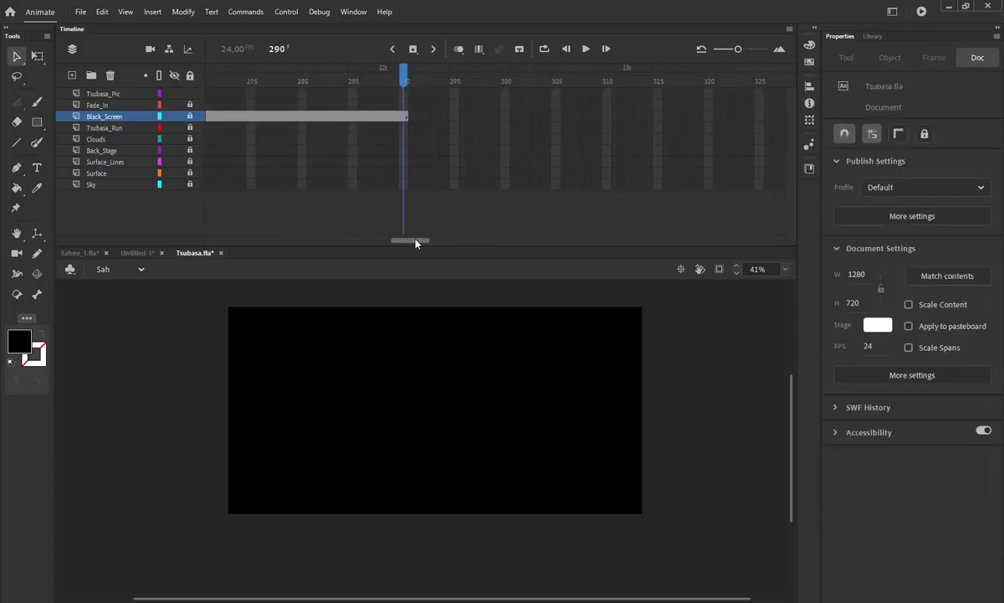
Remove the frames after frame 288 so that the Black_Screen layer ends there
left_click_drag(403, 81, 382, 93)
left_click_drag(447, 98, 394, 139)
right_click(400, 83)
left_click(444, 192)
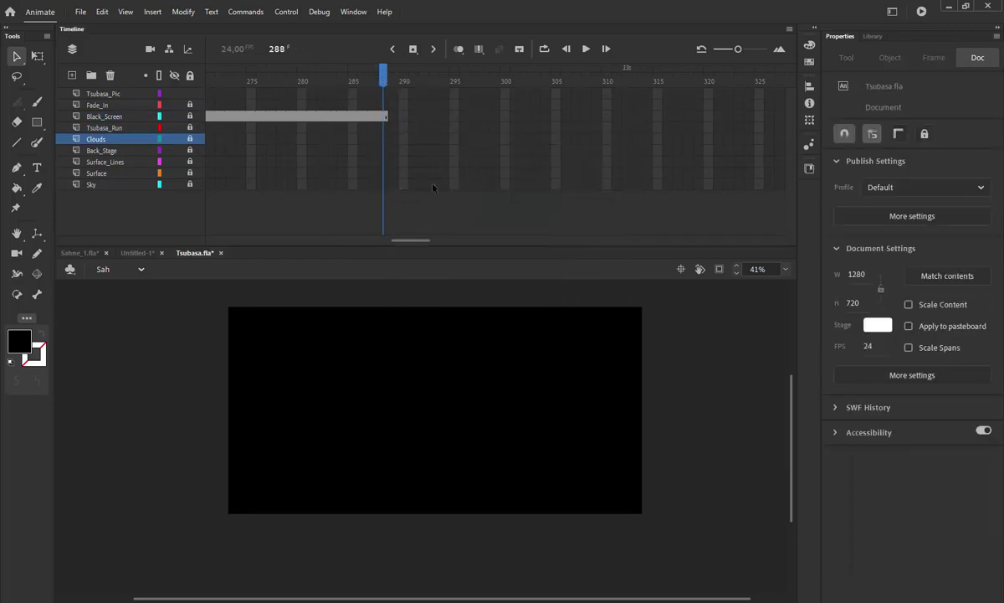
Save the file and insert a blank keyframe at frame 195 on the Tsubasa_Pic layer
left_click_drag(400, 240, 333, 240)
left_click_drag(337, 81, 315, 154)
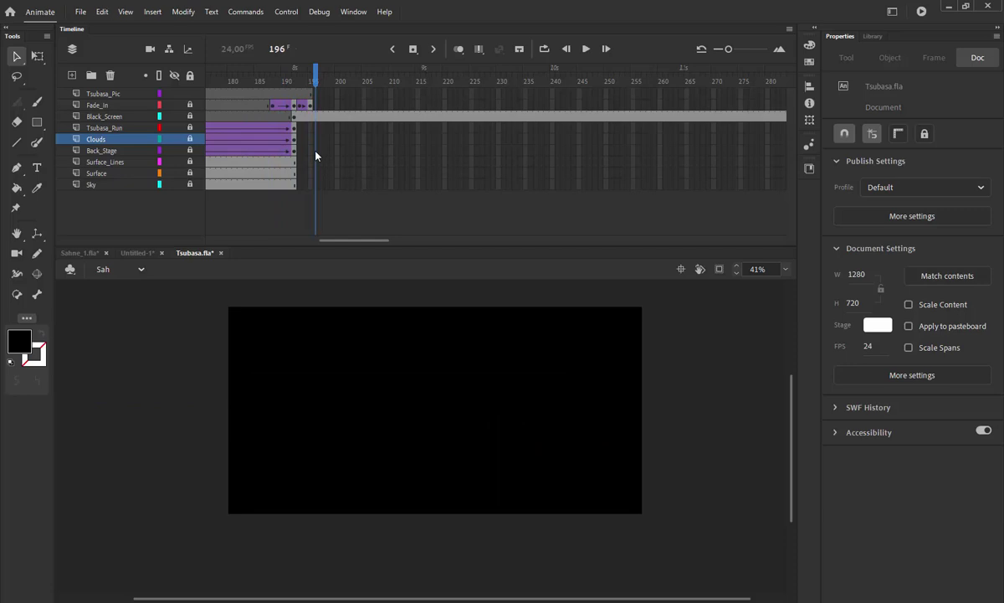
key("ctrl+s")
left_click(311, 94)
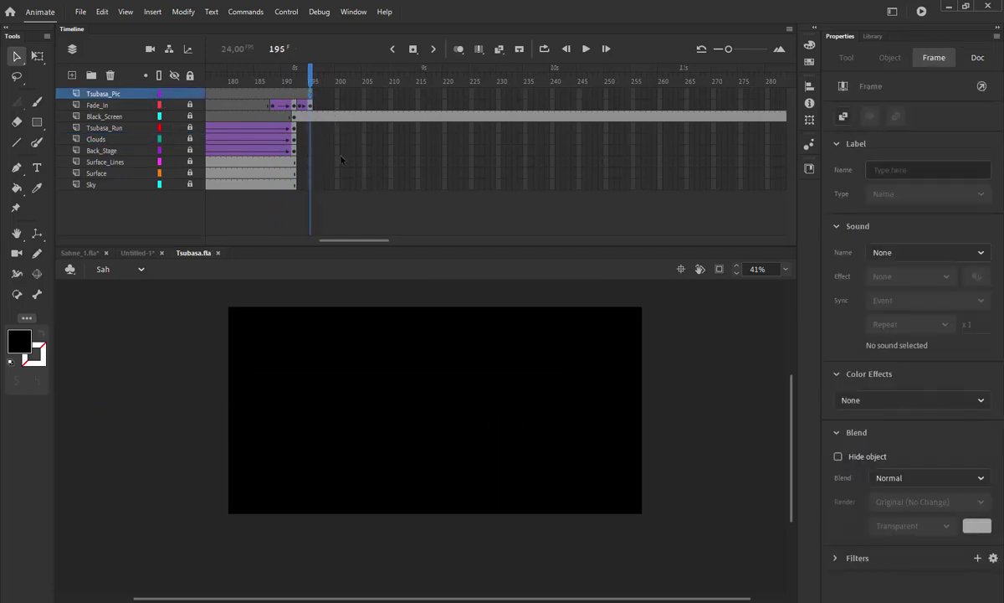
key("F7")
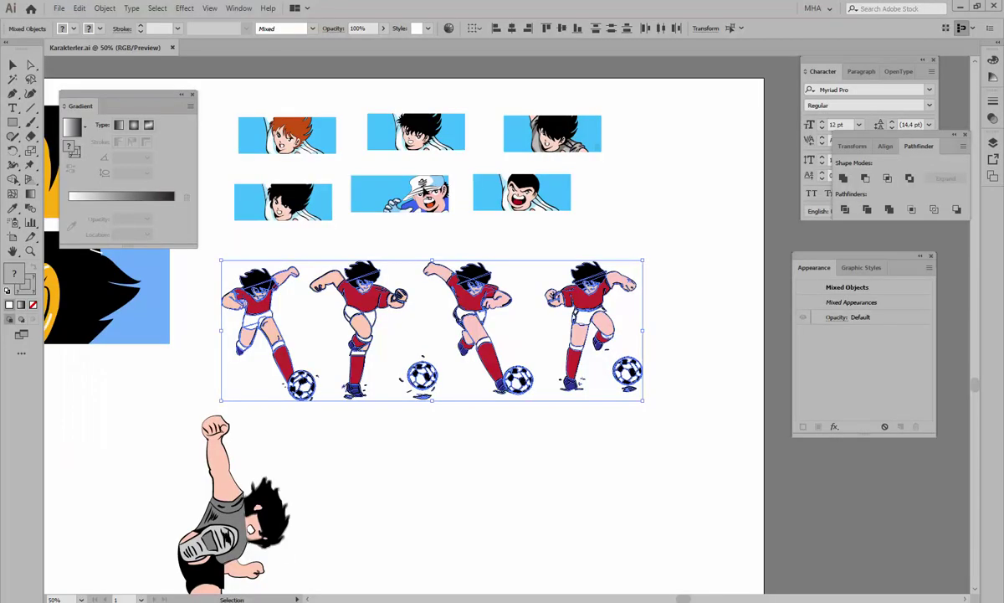
Copy the upper-middle portrait from Illustrator, paste it into Animate without maintaining layers, and rename its layer back to Tsubasa_Pic
left_click(603, 184)
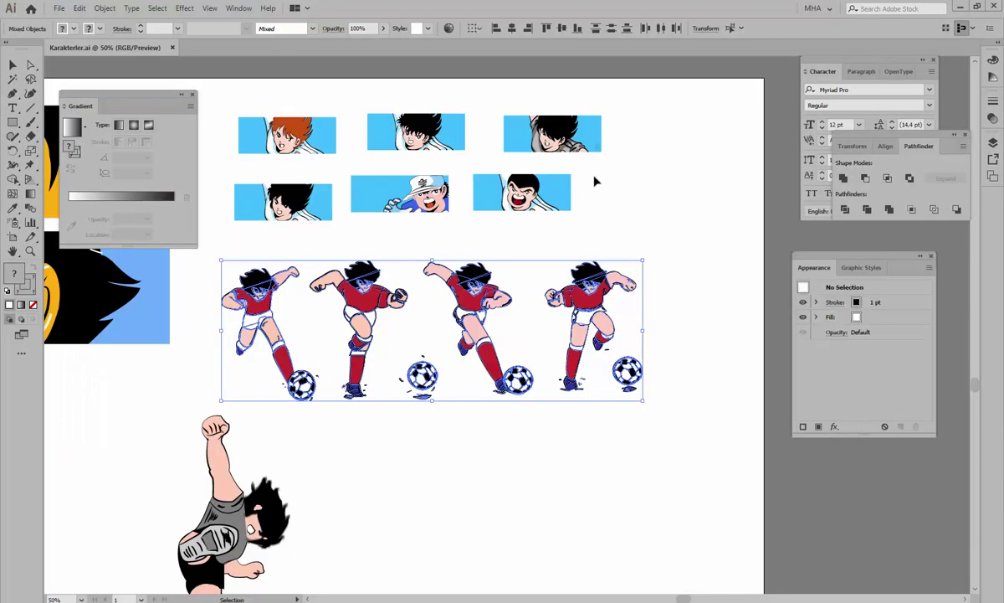
left_click(392, 127)
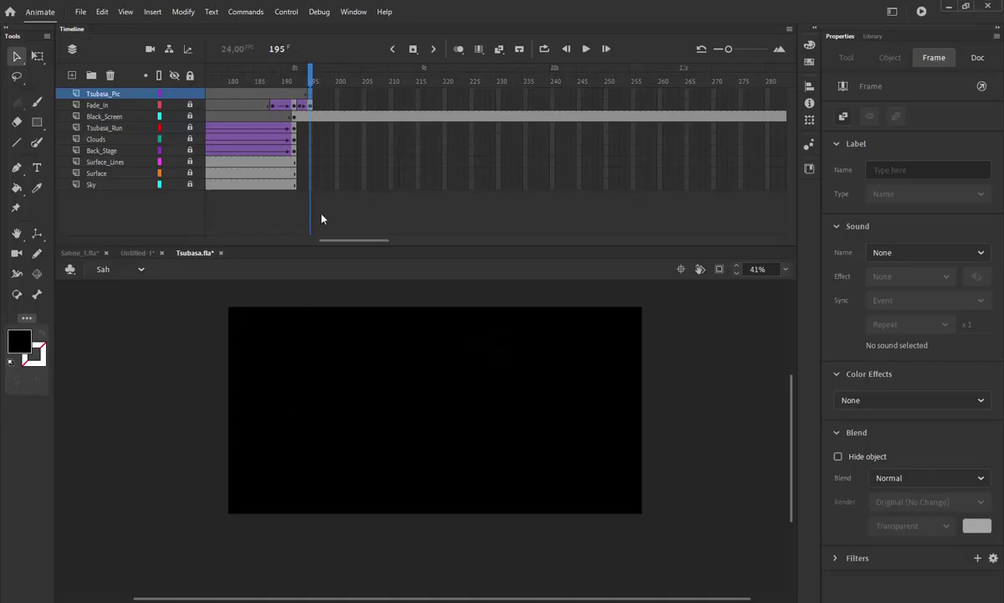
key("ctrl+v")
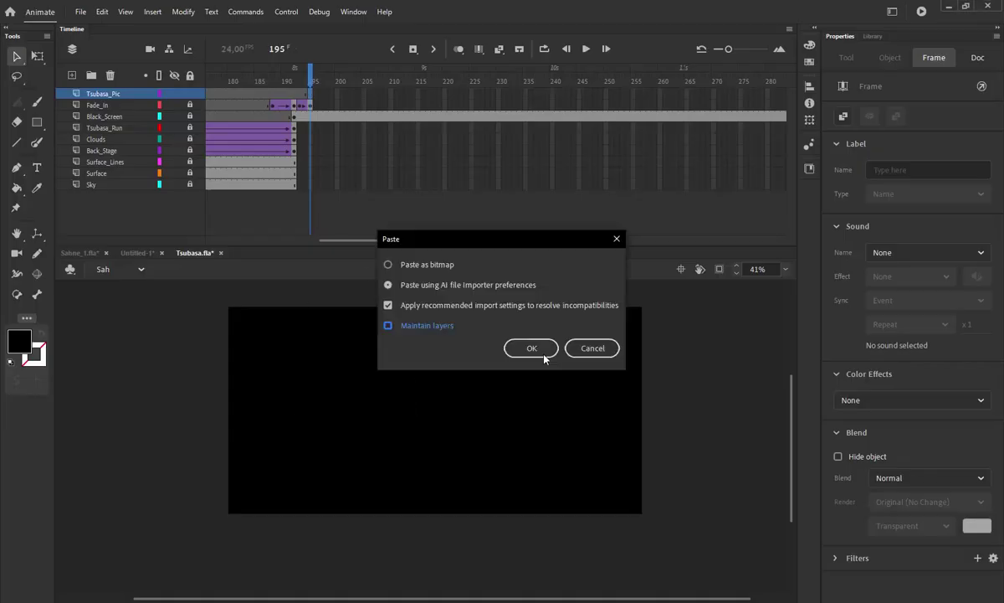
left_click(540, 352)
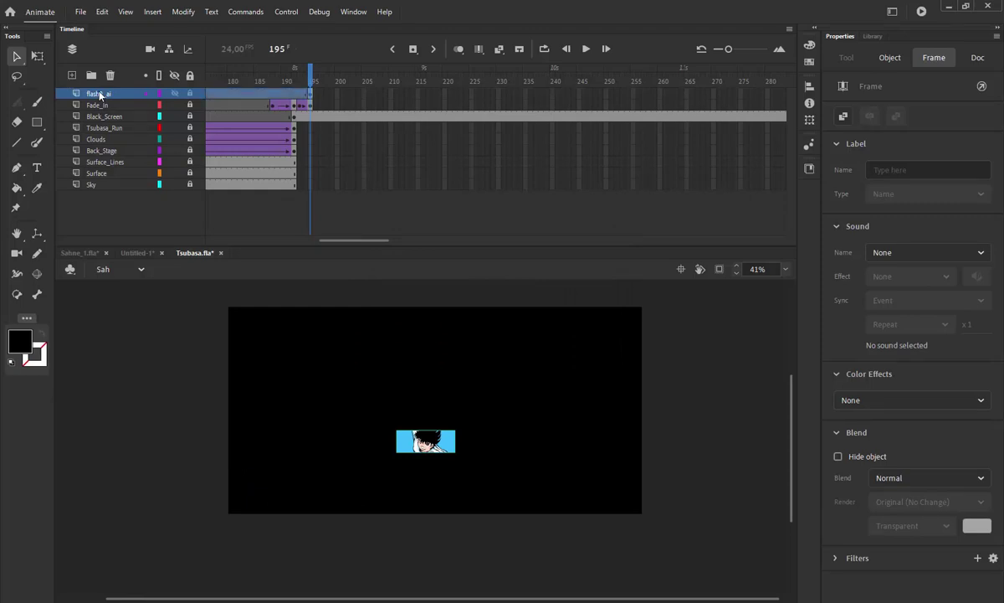
double_click(100, 94)
type("Tsubasa_Pic")
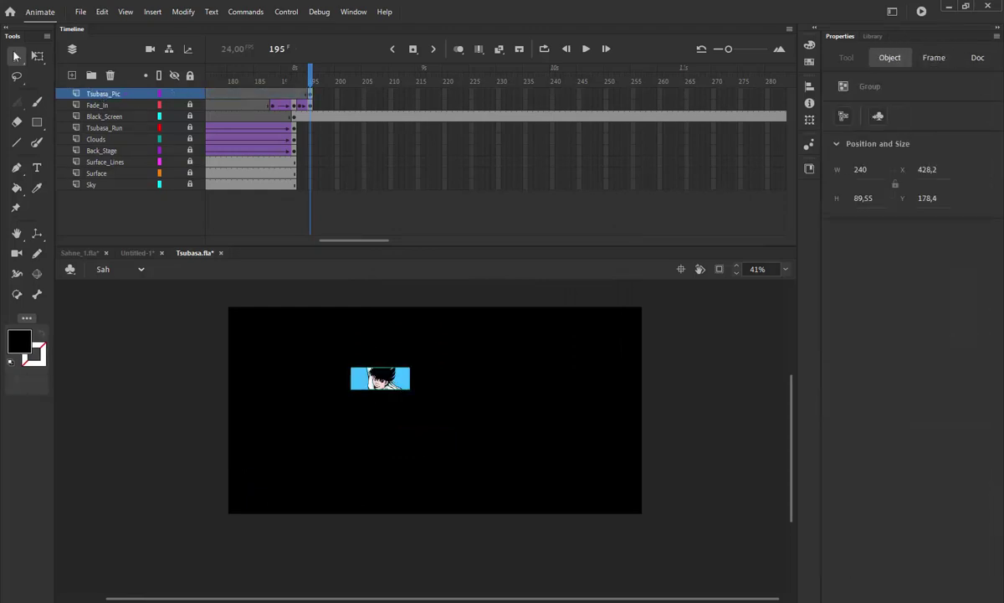
Enlarge the pasted Tsubasa portrait and set its height to 250 px with proportions locked
left_click(35, 55)
left_click(381, 377)
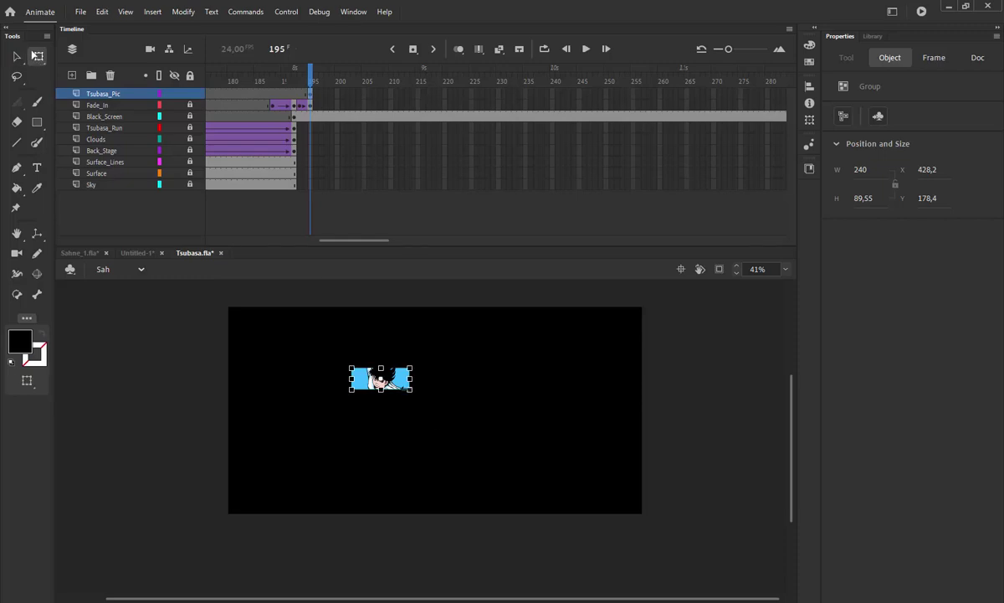
left_click_drag(410, 389, 459, 422)
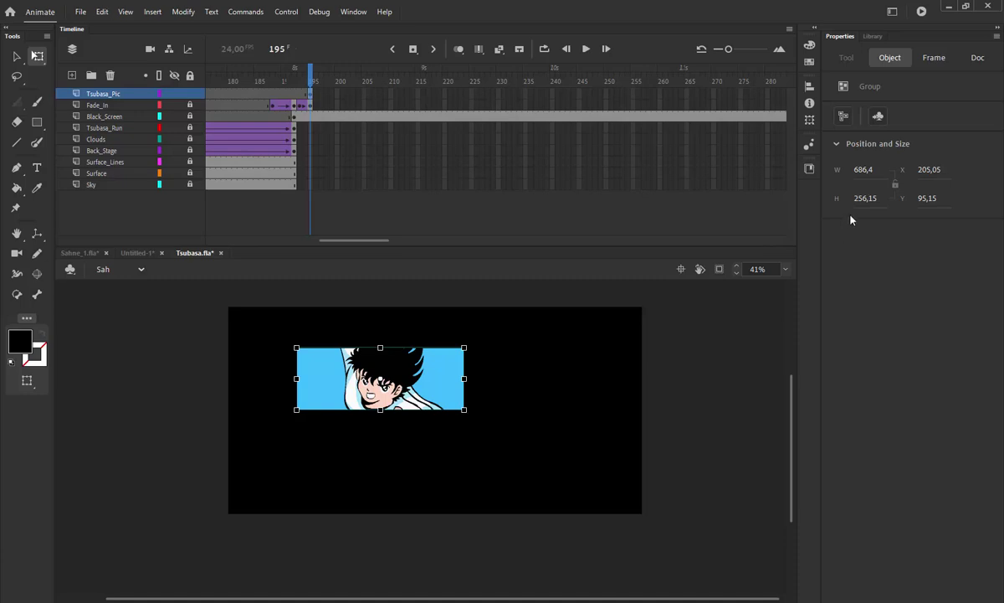
left_click(865, 198)
left_click(865, 198)
type("250")
key("Return")
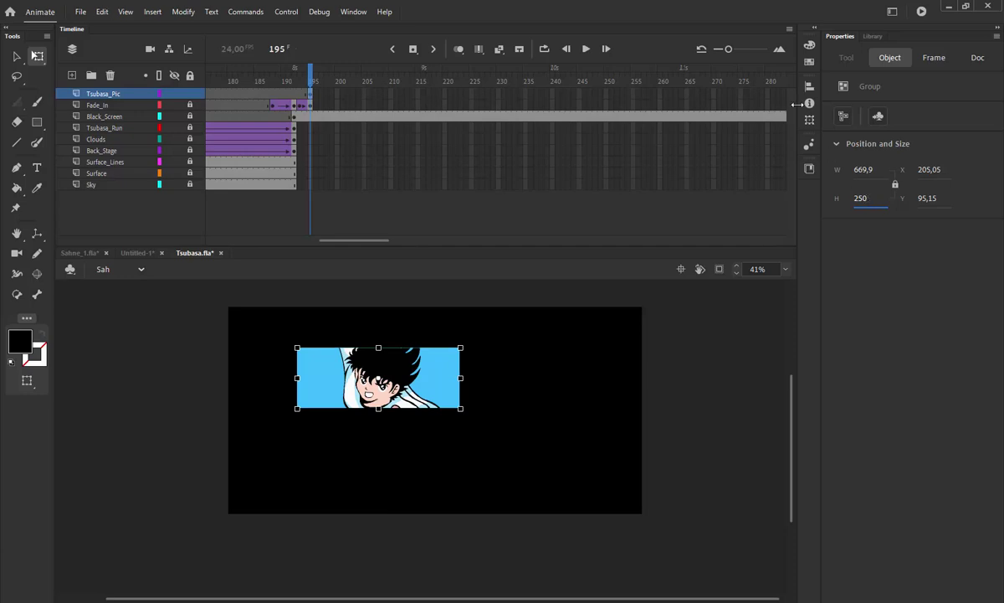
Move the portrait off the stage past its right edge, to about X 1662, and set its Y position to 90
left_click(650, 436)
left_click_drag(395, 400, 751, 401)
left_click_drag(470, 390, 404, 385)
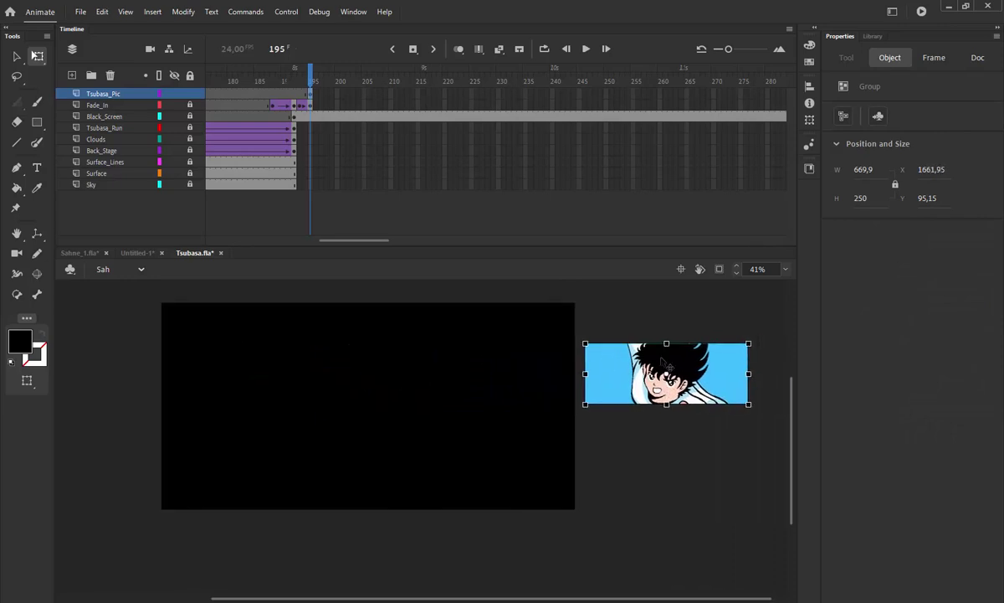
left_click_drag(371, 423, 376, 443)
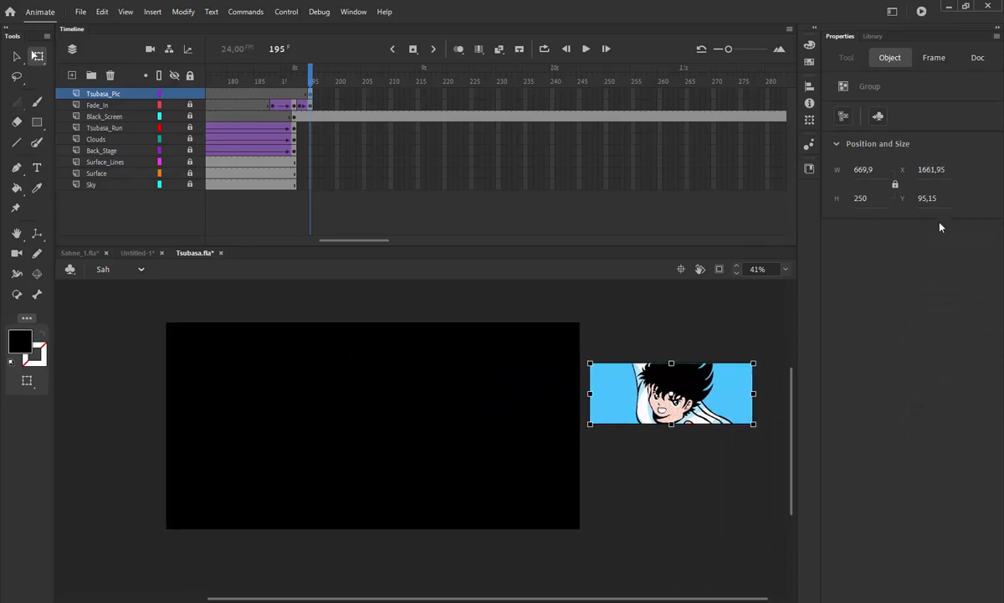
left_click(933, 199)
type("90")
key("Return")
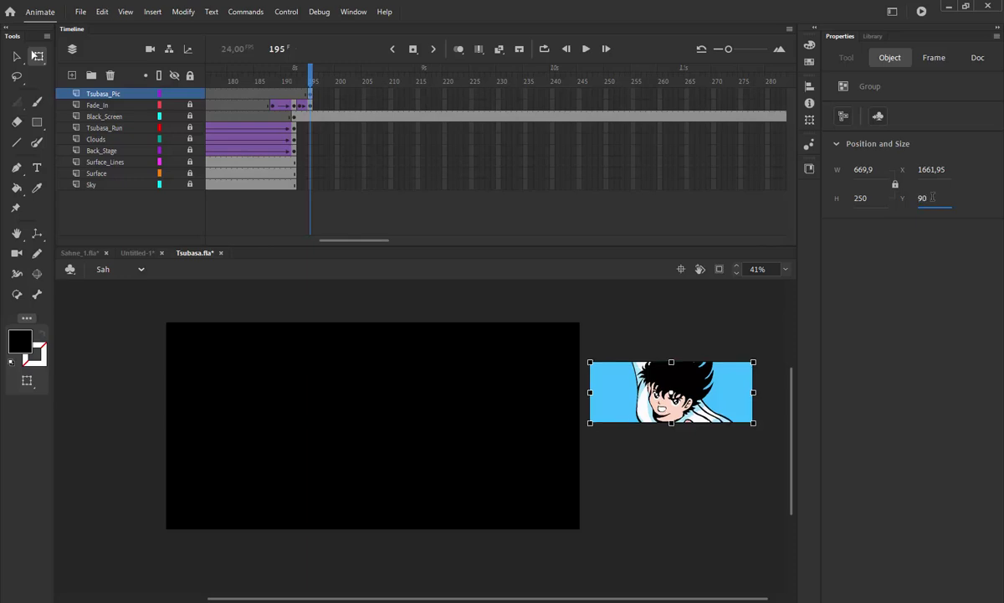
Convert the portrait to a movie clip symbol named Tsubasa_pic
key("F8")
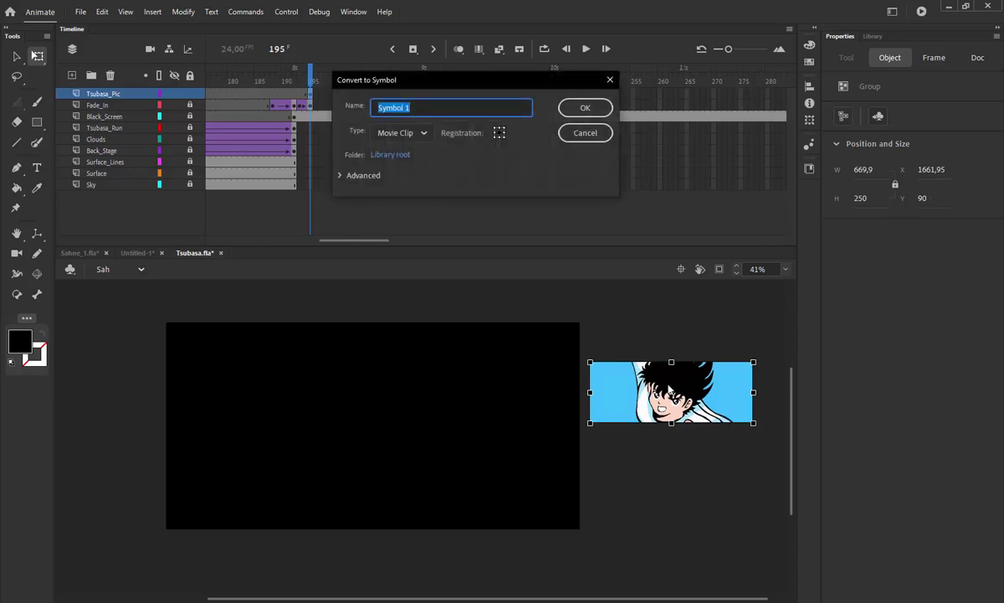
type("Tsubasa_pic")
key("Return")
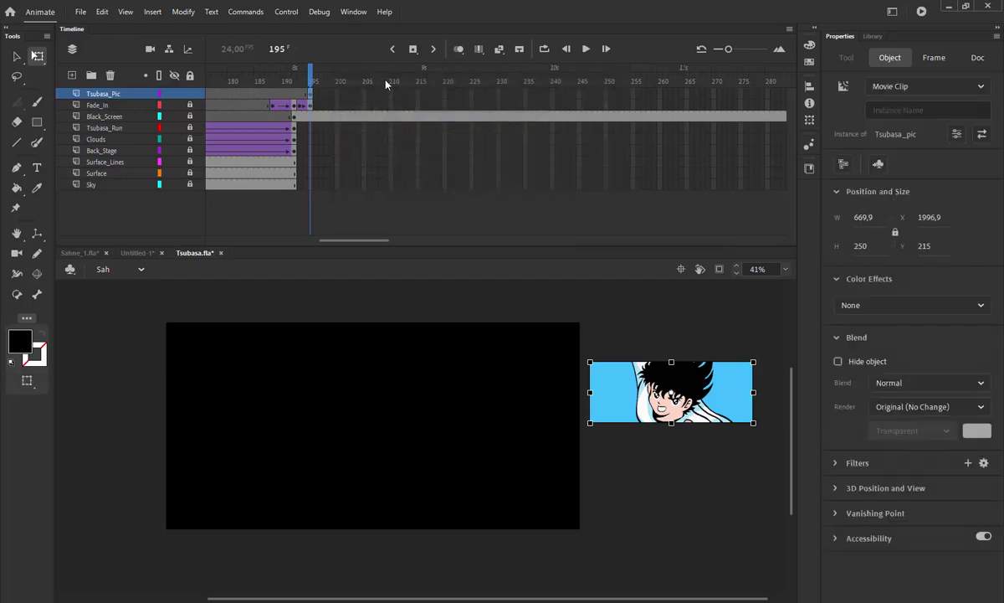
Insert a keyframe at frame 210 on the Tsubasa_Pic layer and center the portrait horizontally on the stage there
left_click(388, 93)
key("F5")
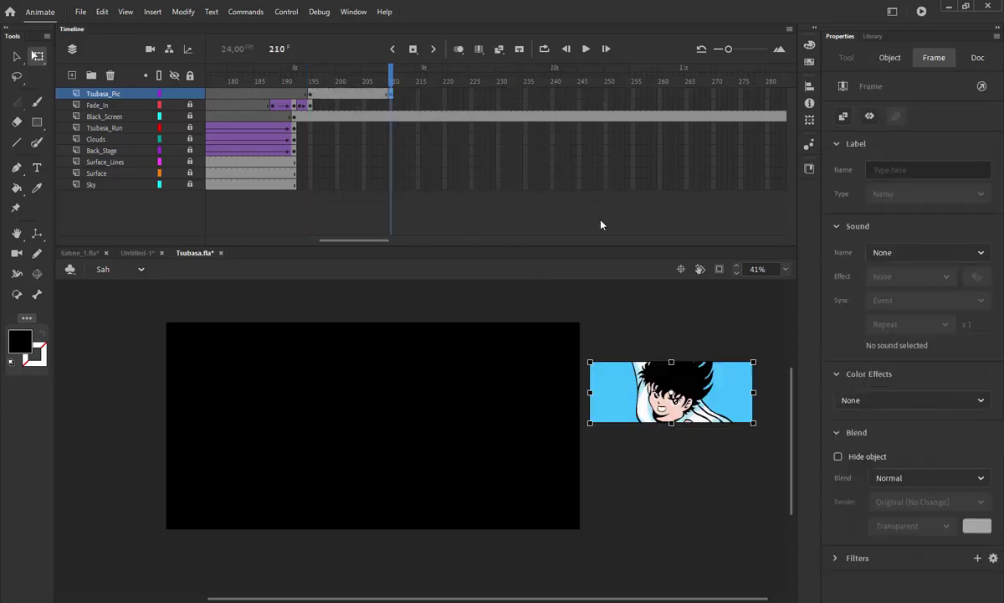
left_click_drag(619, 378, 318, 378)
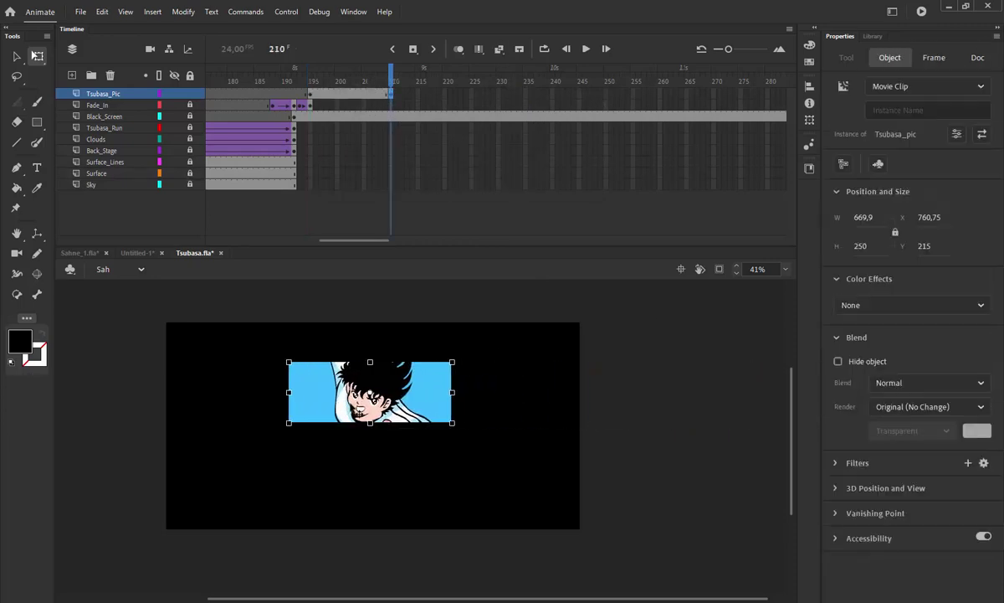
key("ctrl+k")
left_click(706, 107)
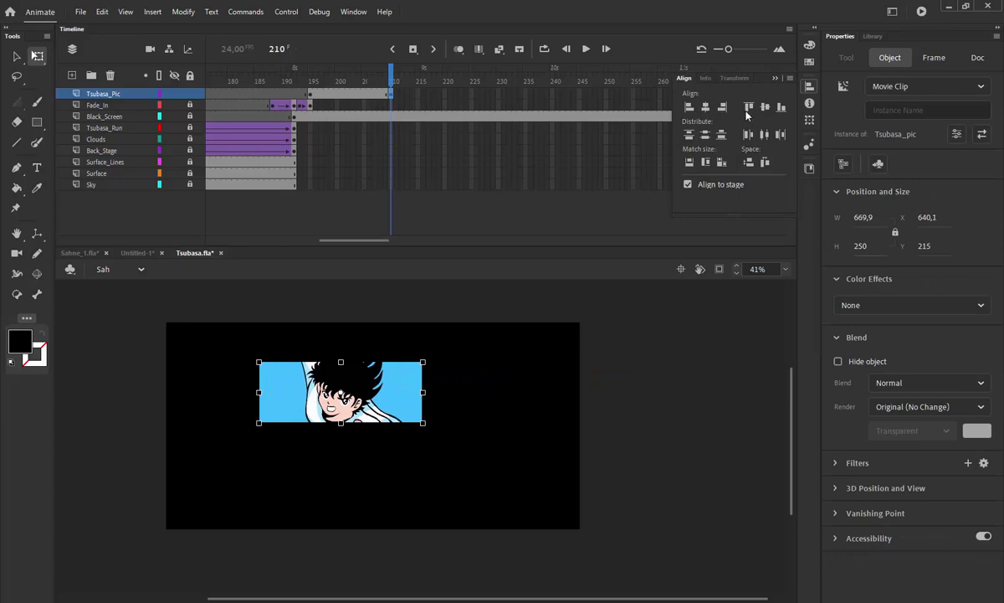
key("ctrl+k")
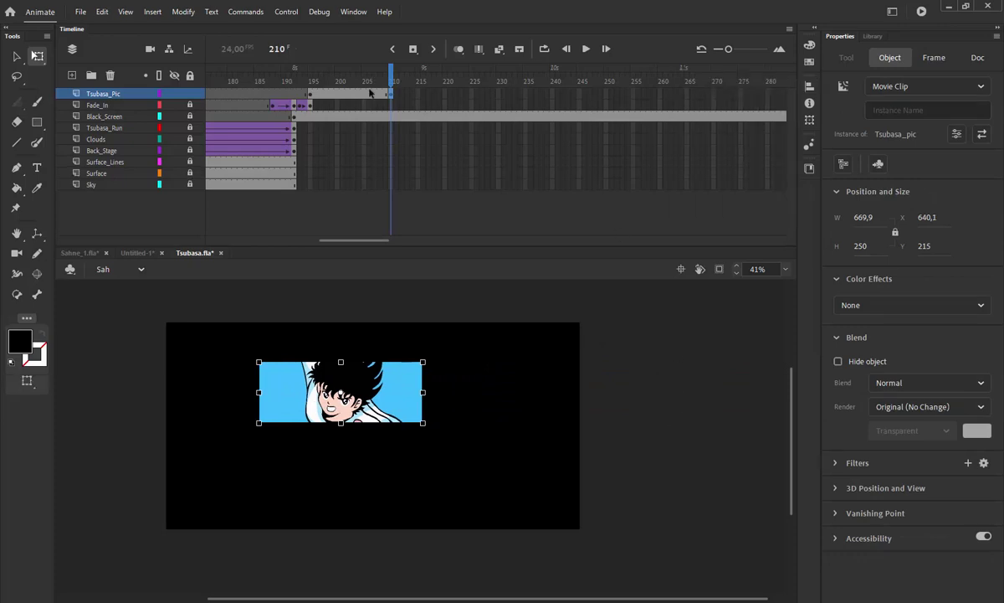
Create a classic tween for the portrait's slide on the Tsubasa_Pic layer with a Classic Ease-Out of 77, and save the document
left_click_drag(390, 74, 358, 91)
right_click(350, 94)
left_click(400, 104)
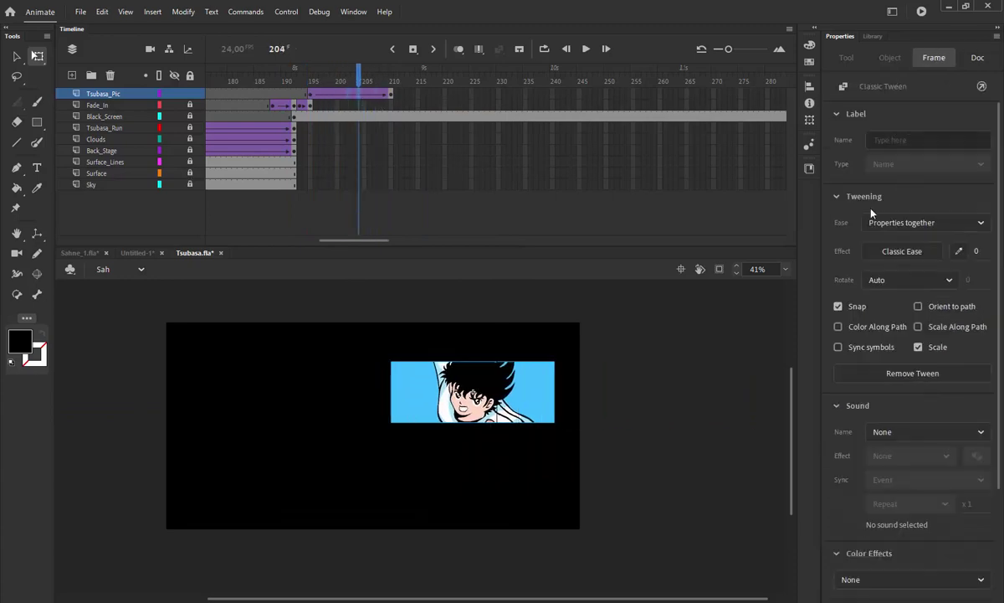
left_click_drag(976, 251, 987, 257)
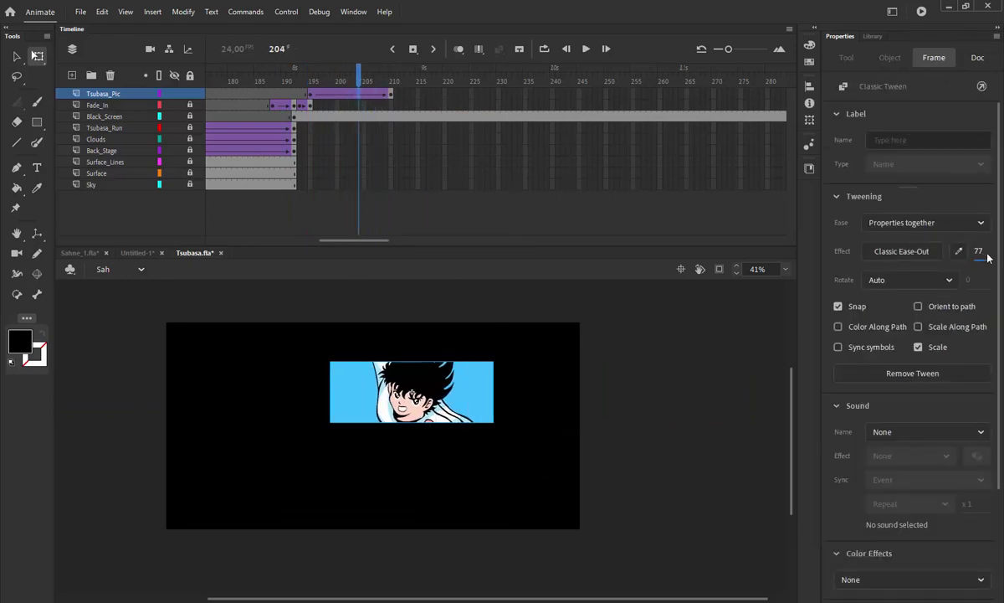
left_click(391, 81)
key("ctrl+s")
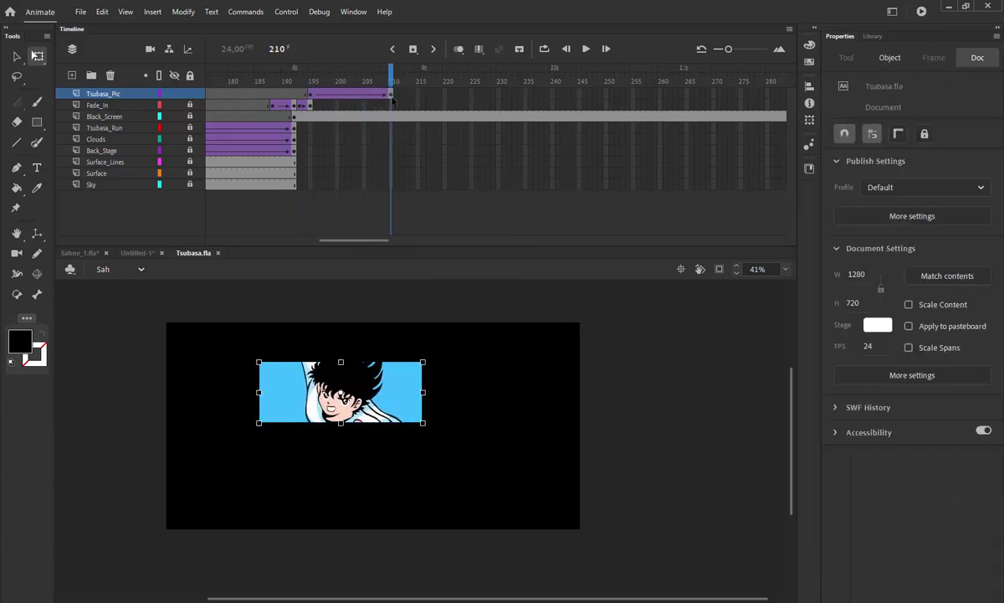
Add a layer named Text above Tsubasa_Pic with a keyframe at frame 210, and lock the Tsubasa_Pic layer
left_click(72, 75)
double_click(100, 93)
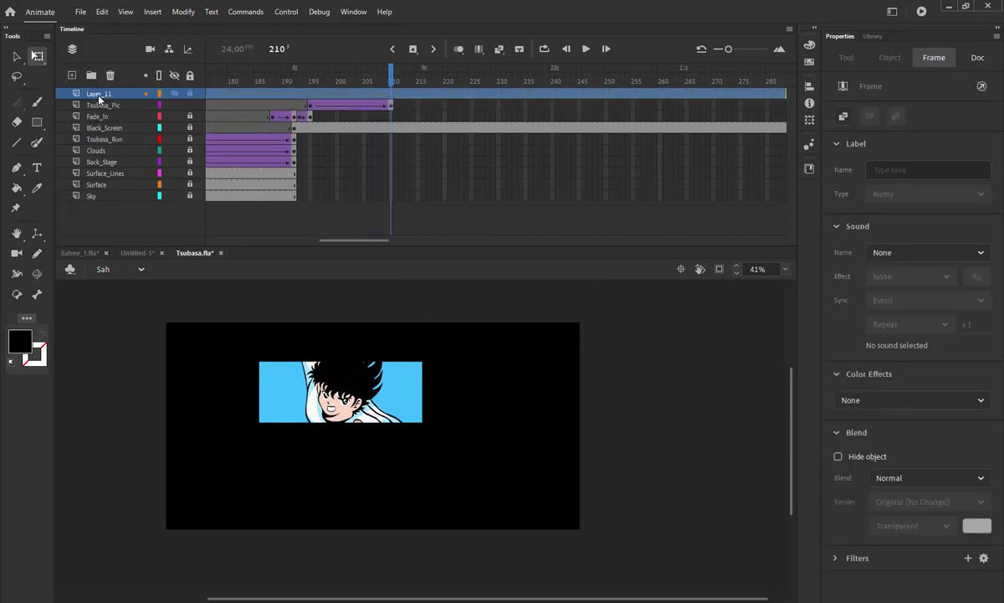
type("T")
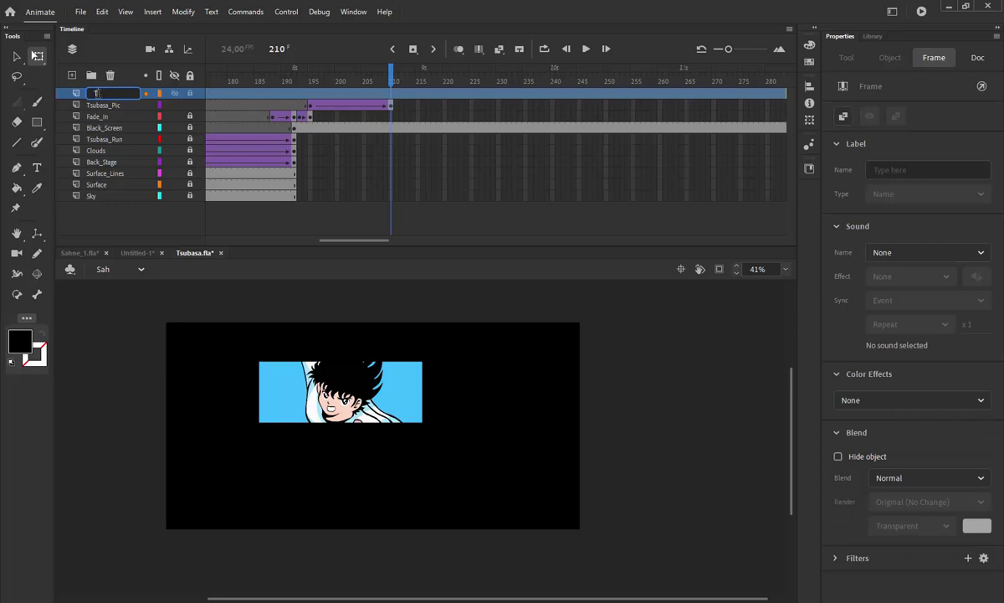
type("ext")
key("Return")
left_click(394, 93)
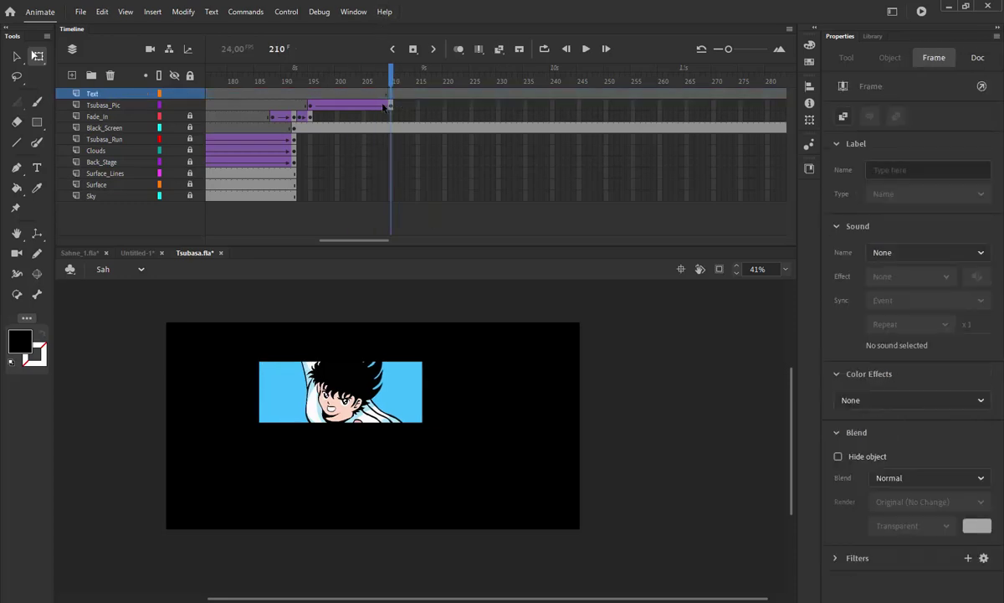
left_click(189, 105)
Write the two-line static text "Ozora Tsubasa" and "Sao Paulo FC" on the stage beneath the portrait
left_click(37, 168)
left_click(287, 460)
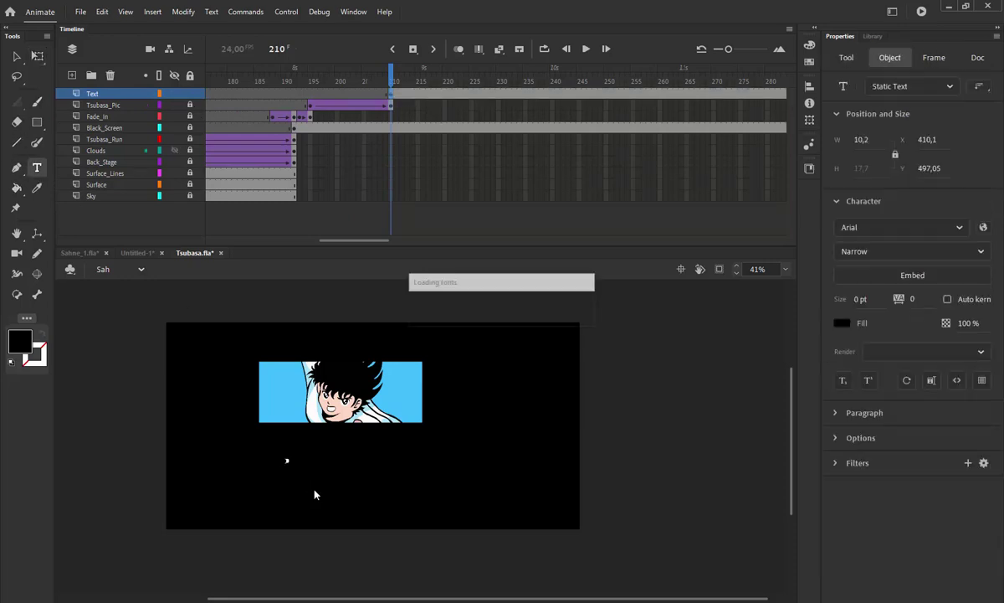
type("Ozora TSubasa")
left_click(356, 471)
key("BackSpace")
type("s")
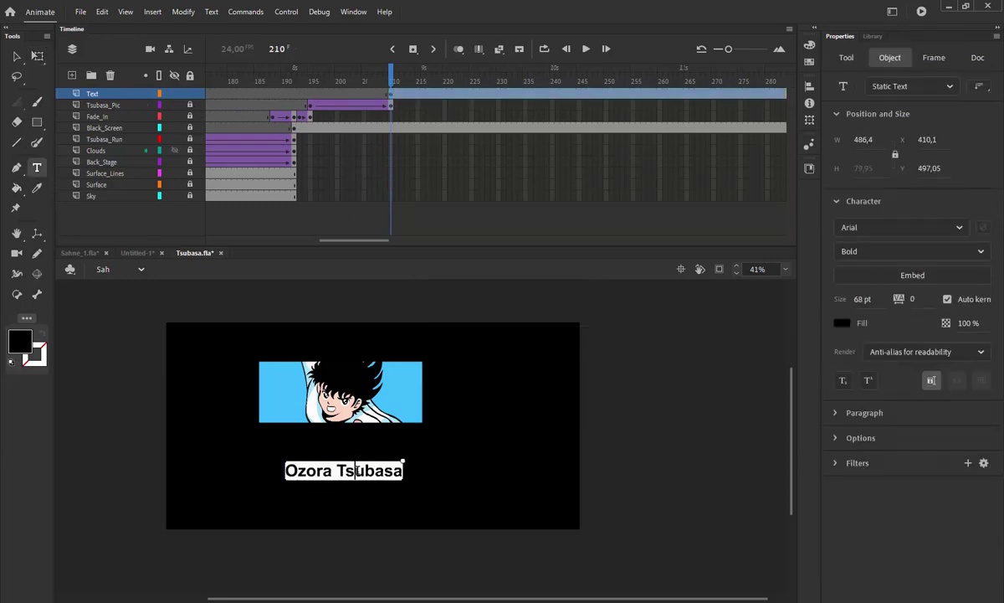
left_click(401, 472)
key("Return")
type("Sao")
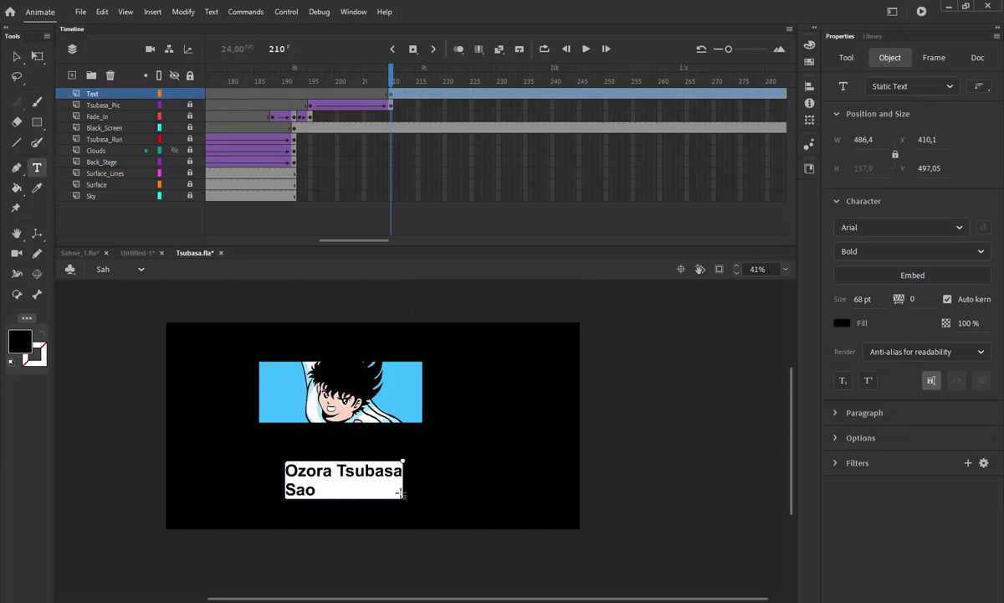
type(" Paulo FC")
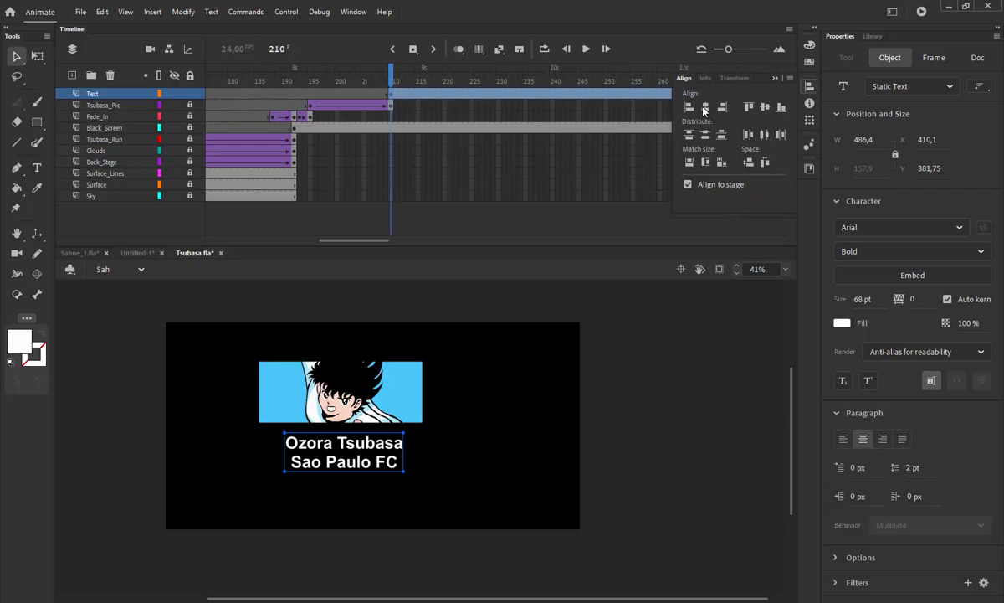
Center the text horizontally on the stage and convert it to a movie clip symbol with the default name Symbol 1
left_click(704, 108)
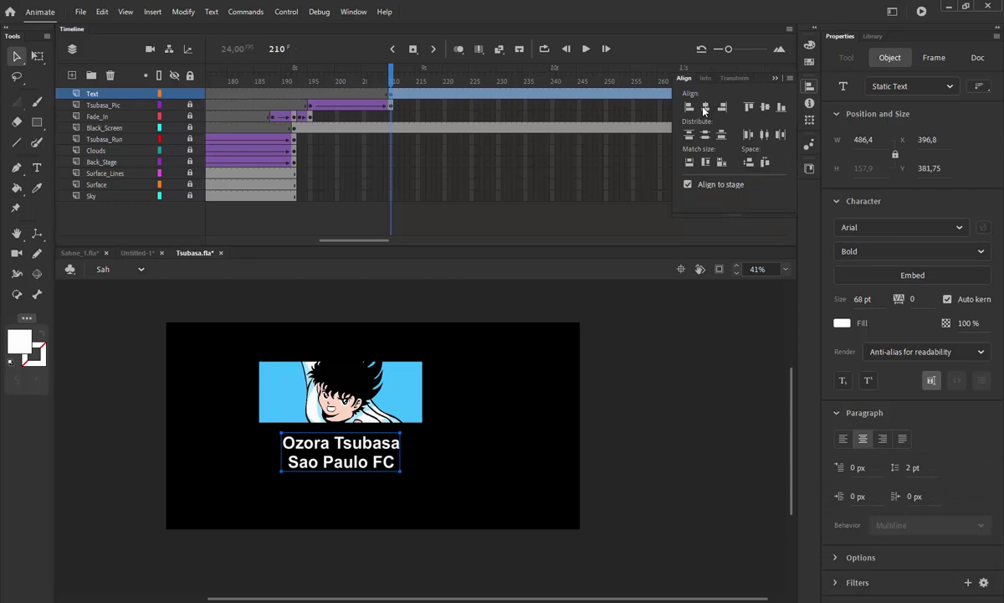
left_click(719, 259)
key("F8")
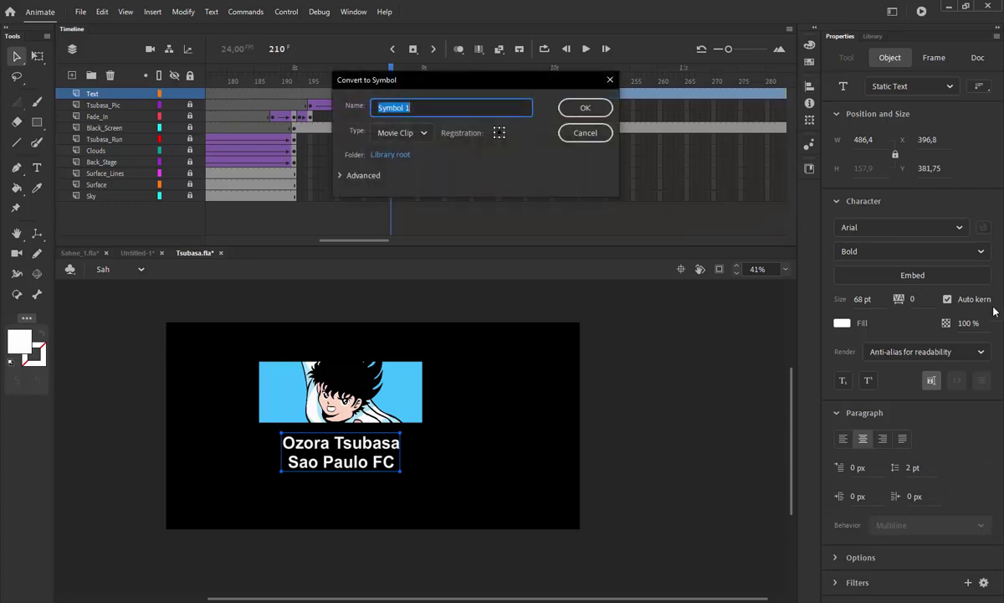
left_click(585, 108)
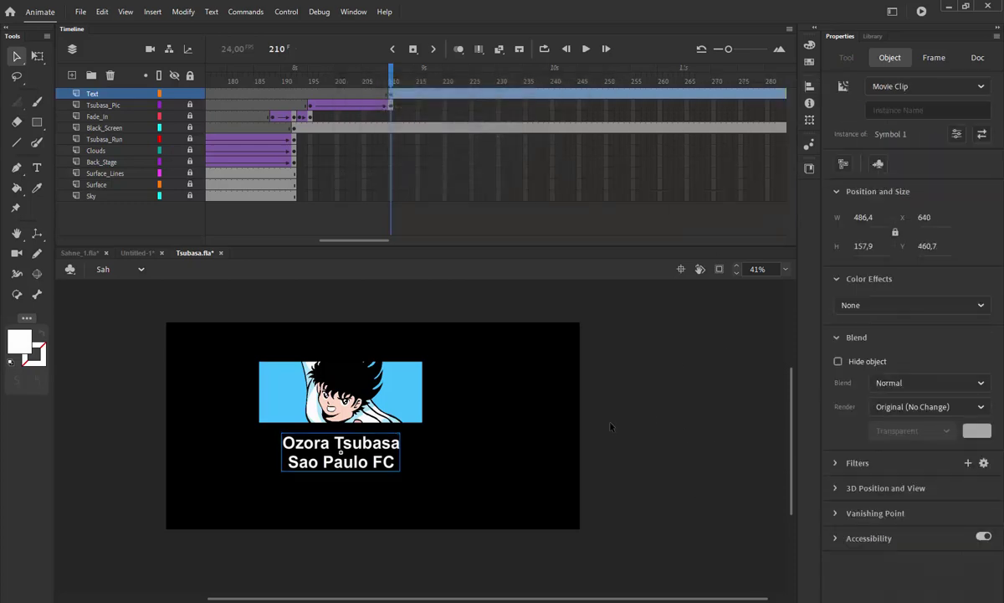
Move the text clip at frame 210 horizontally off the stage, past its right edge
left_click(656, 416)
left_click(377, 459)
left_click_drag(377, 459, 693, 459)
Insert a keyframe at frame 222 on the Text layer and move the text clip back beneath the portrait's position
left_click(453, 94)
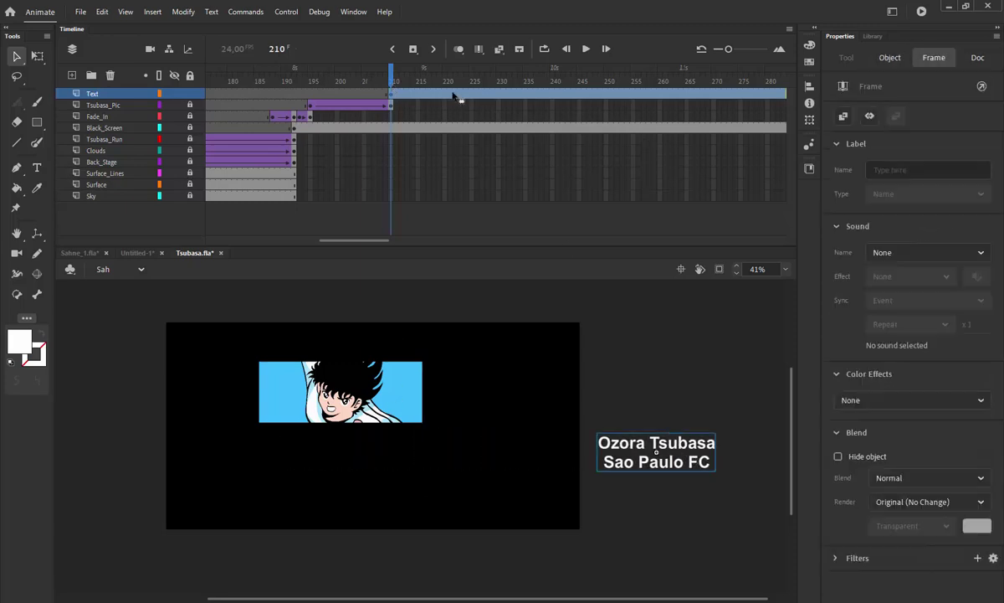
left_click(458, 98)
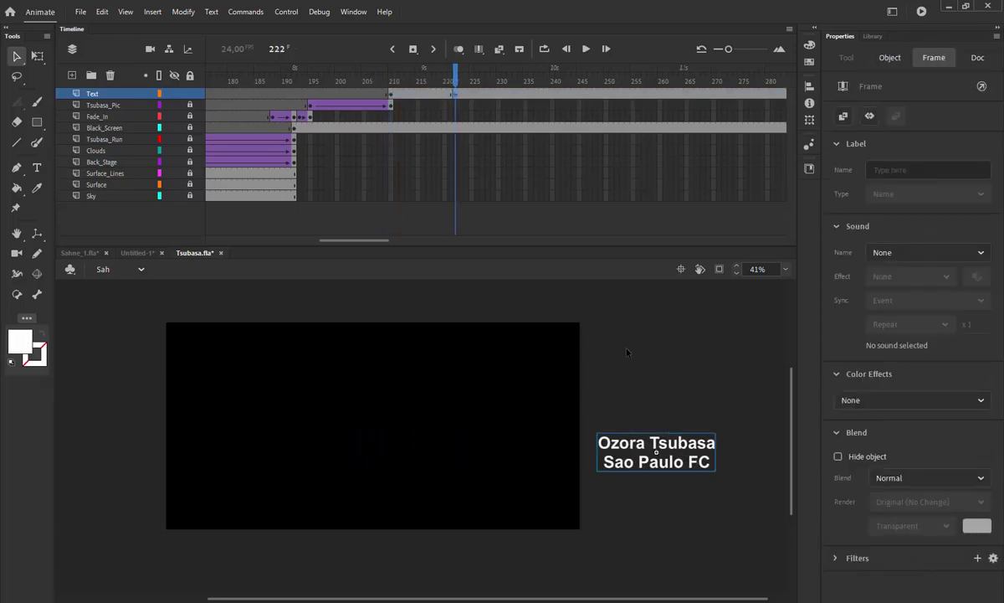
left_click_drag(691, 460, 380, 460)
Create a classic tween between frames 210 and 222 on the Text layer and extend Tsubasa_Pic to frame 222
left_click(420, 94)
right_click(419, 95)
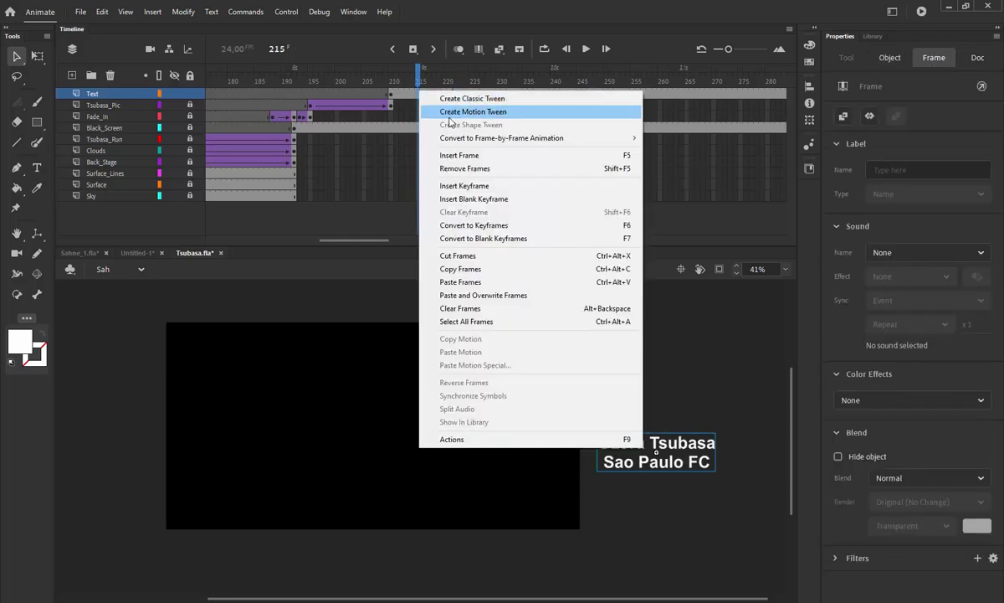
left_click(460, 101)
left_click(457, 106)
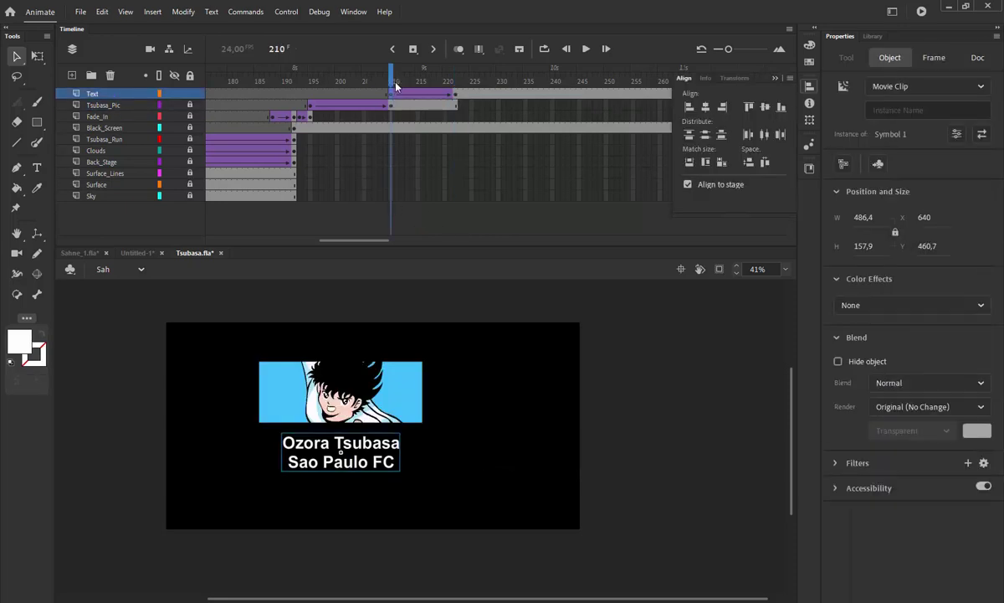
Apply an Alpha color effect of 0% to the centered text clip at frame 210 of the Text layer
left_click(397, 95)
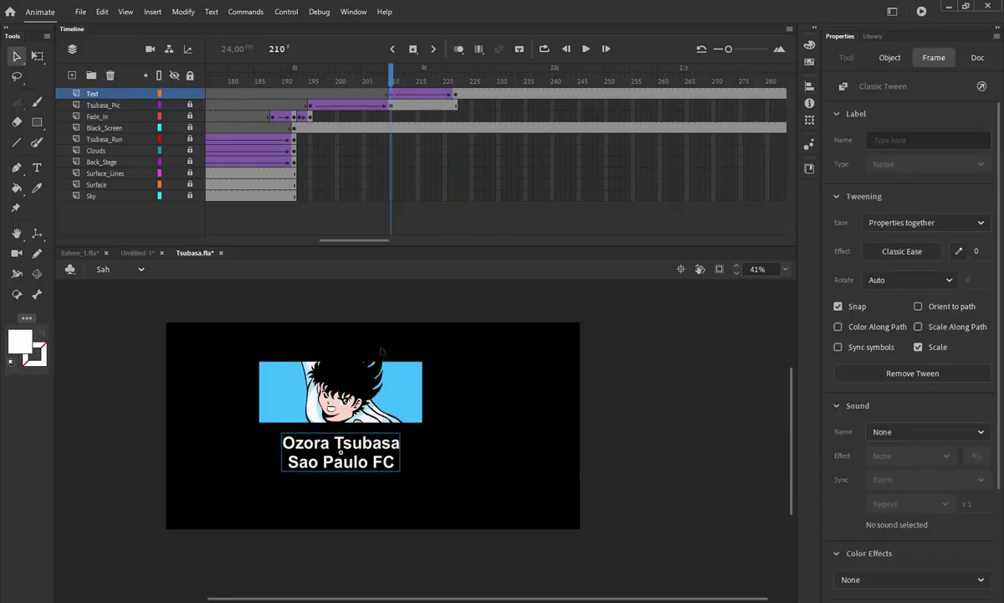
left_click(369, 452)
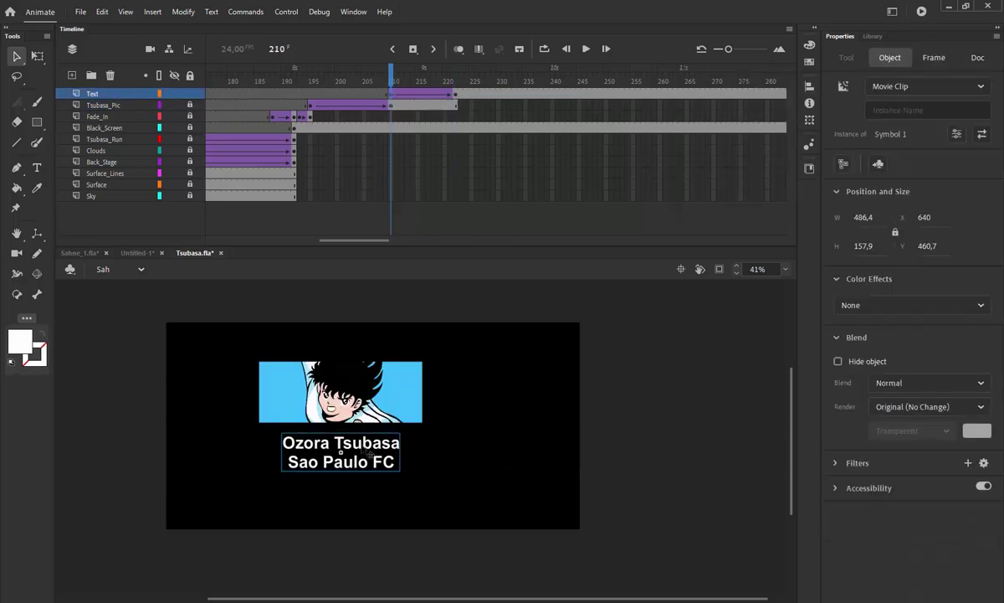
left_click(908, 306)
left_click(854, 405)
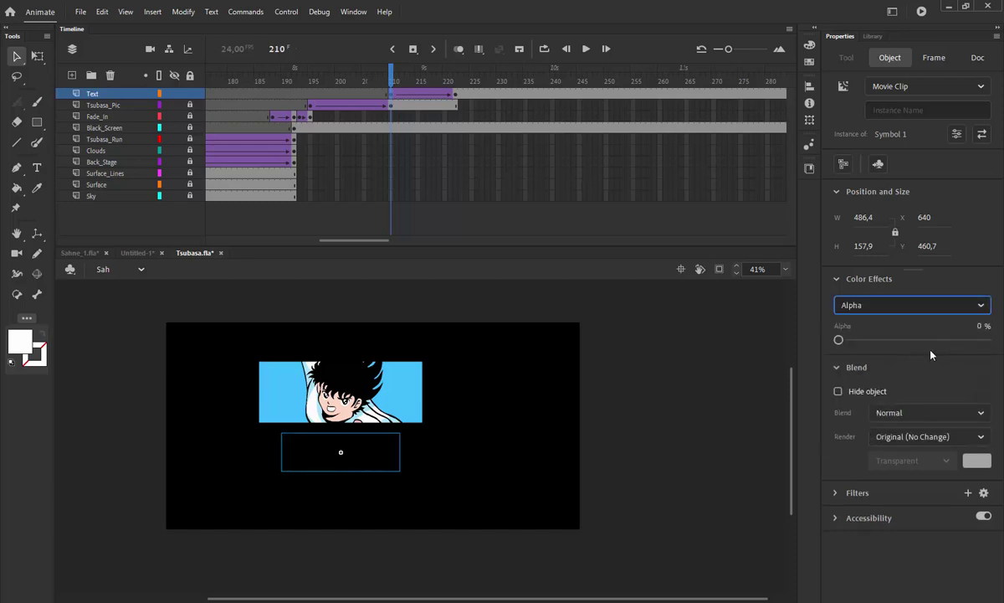
Give the Text layer's fade tween a negative ease value so that it eases in
left_click_drag(391, 81, 442, 96)
left_click(444, 97)
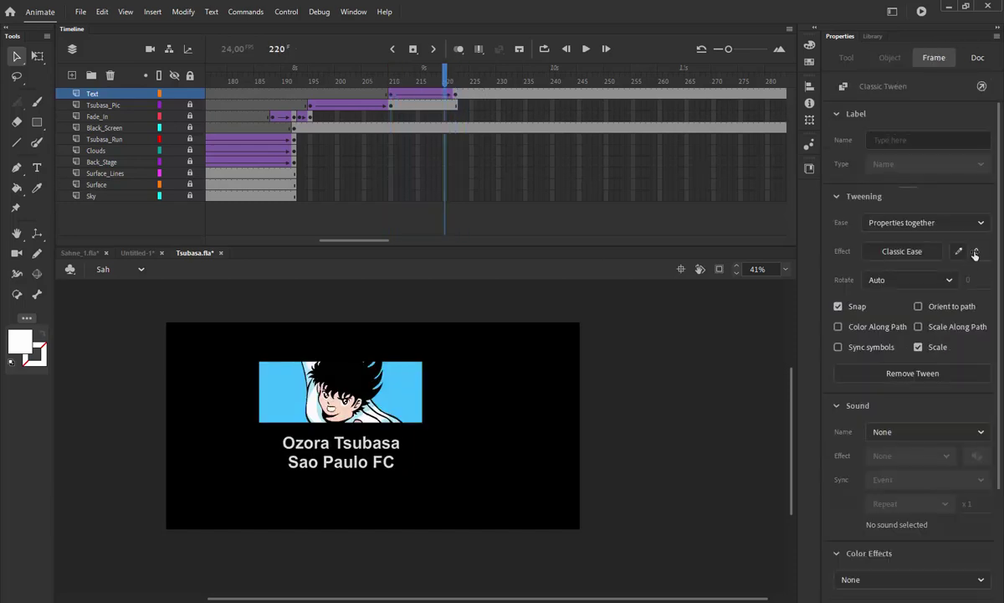
left_click_drag(975, 254, 745, 255)
Extend the Tsubasa_Pic layer's frames to the end of the Text and Black_Screen layers, and save the document
left_click_drag(417, 74, 433, 109)
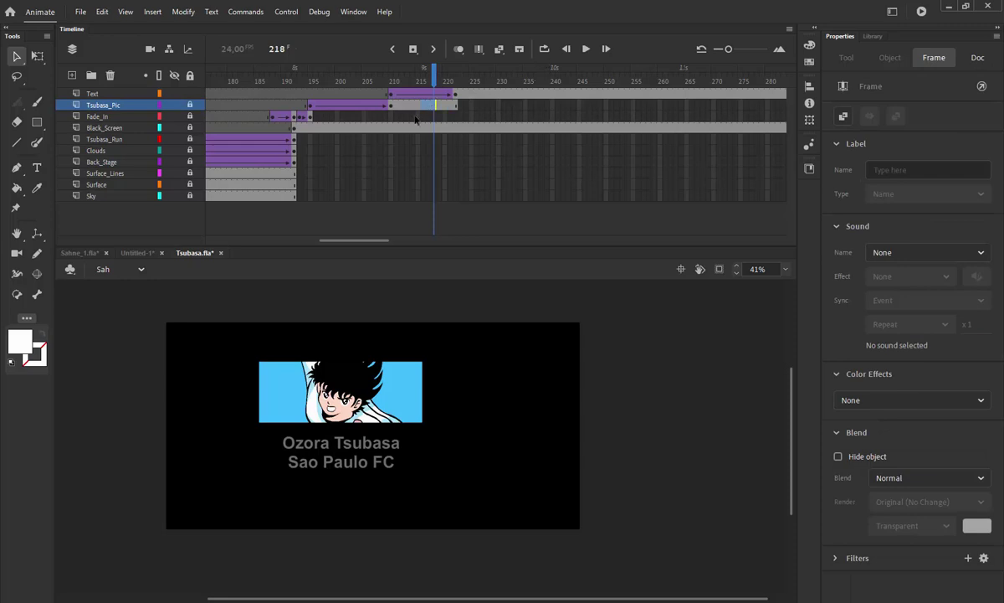
key("F5")
key("F5")
key("F5")
key("F5")
key("F5")
key("F5")
key("F5")
key("F5")
key("F5")
key("F5")
key("F5")
key("F5")
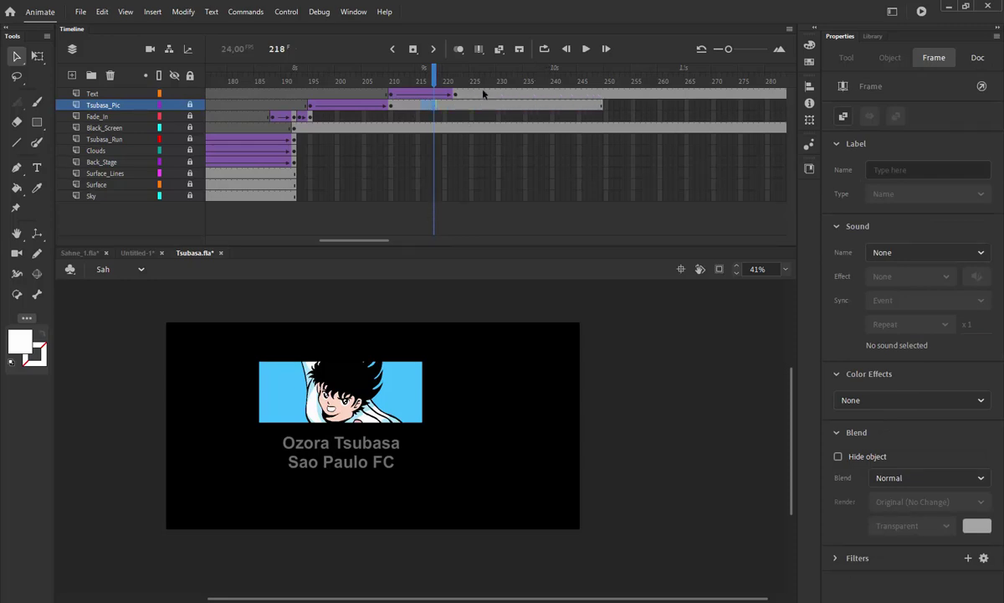
left_click_drag(487, 79, 661, 112)
left_click(445, 105)
key("F5")
key("F5")
key("F5")
key("F5")
key("F5")
key("F5")
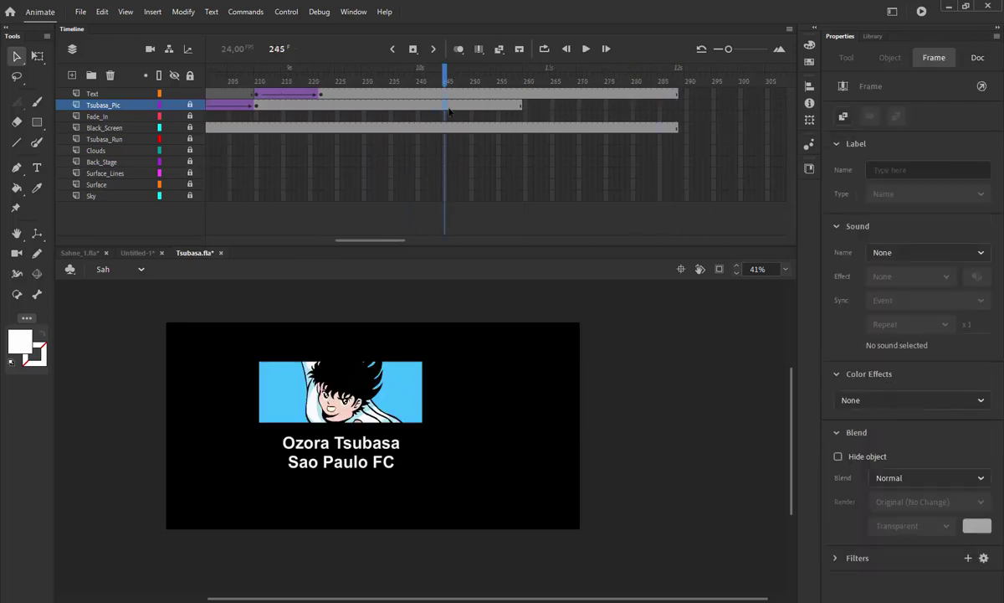
key("F5")
key("F5")
key("F5")
key("F5")
key("F5")
key("F5")
key("F5")
key("F5")
key("F5")
key("F5")
key("F5")
key("F5")
key("F5")
key("F5")
key("F5")
key("F5")
key("F5")
key("F5")
key("F5")
key("F5")
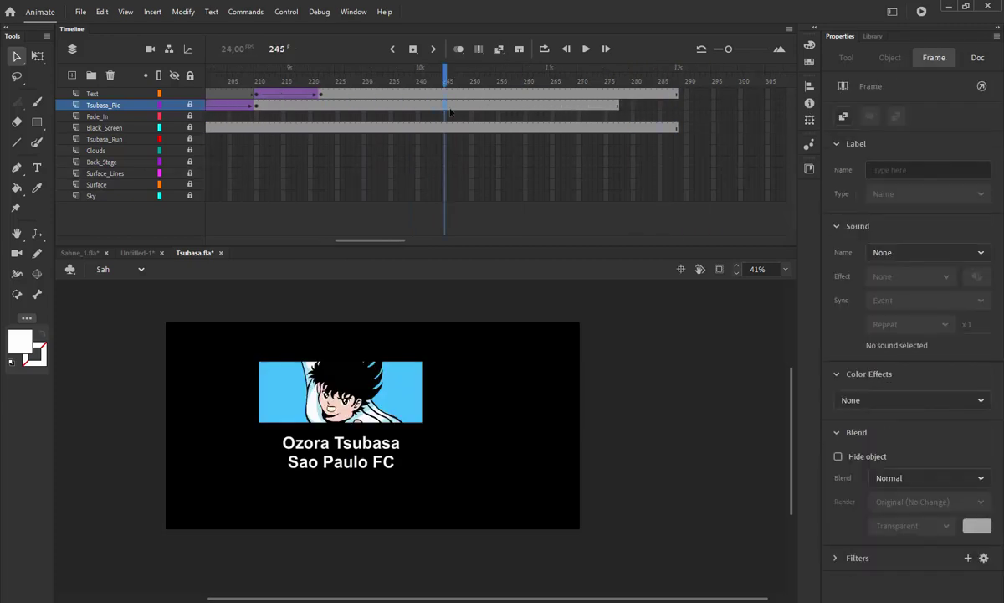
key("ctrl+s")
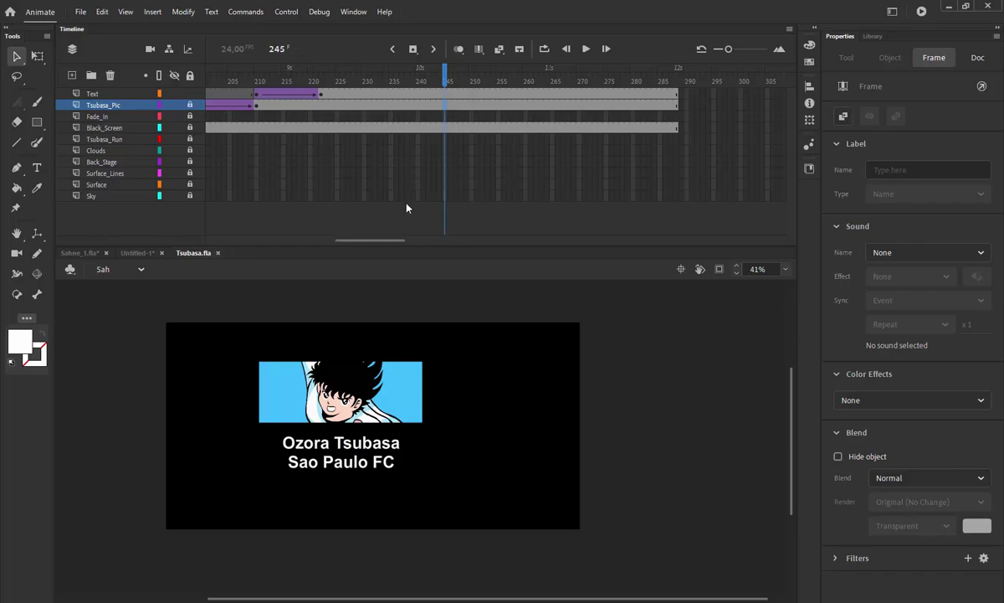
Test the movie from the running scene through to the portrait and name text, and close the preview
key("ctrl+Return")
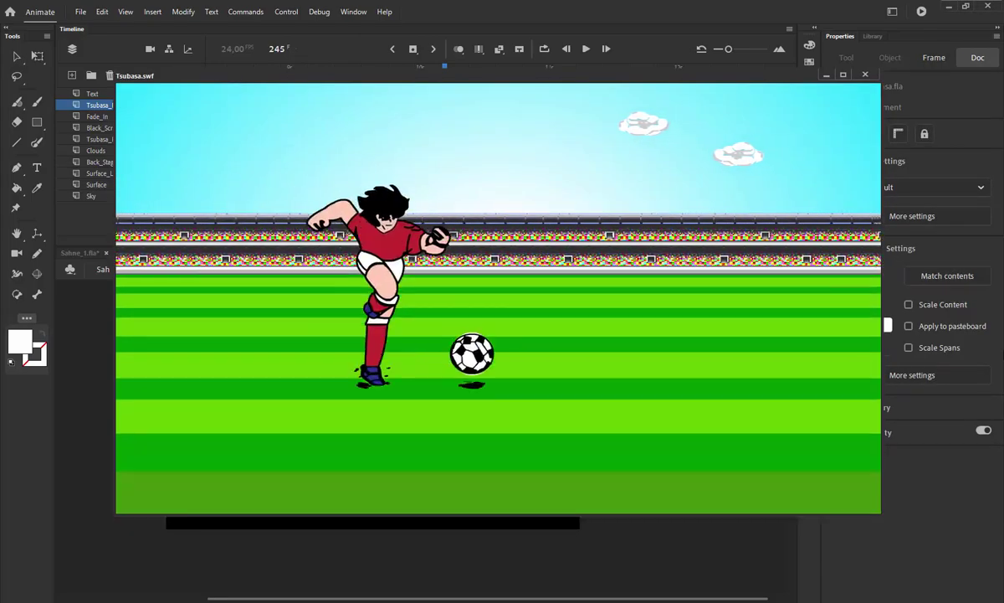
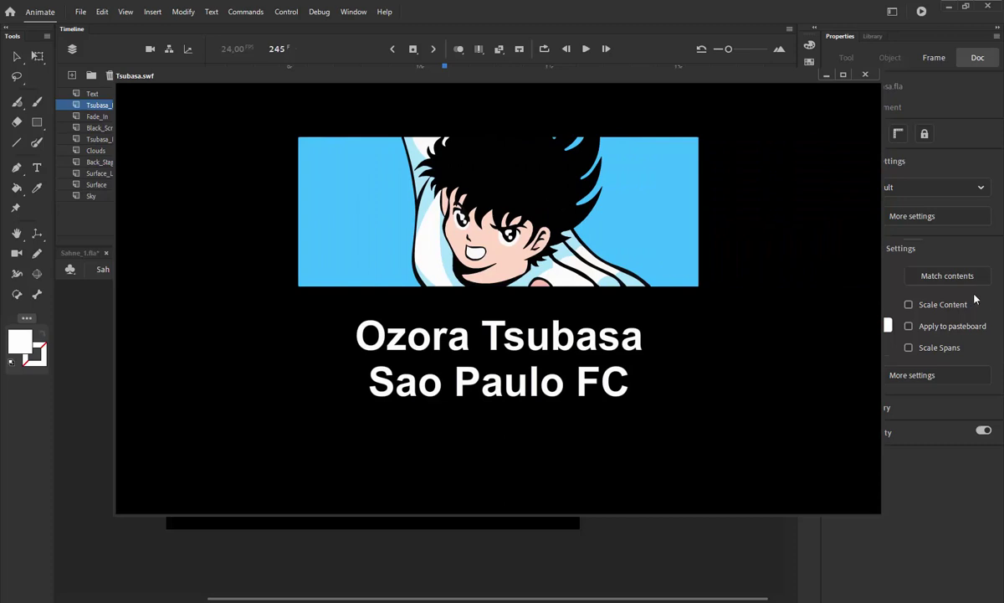
left_click(866, 75)
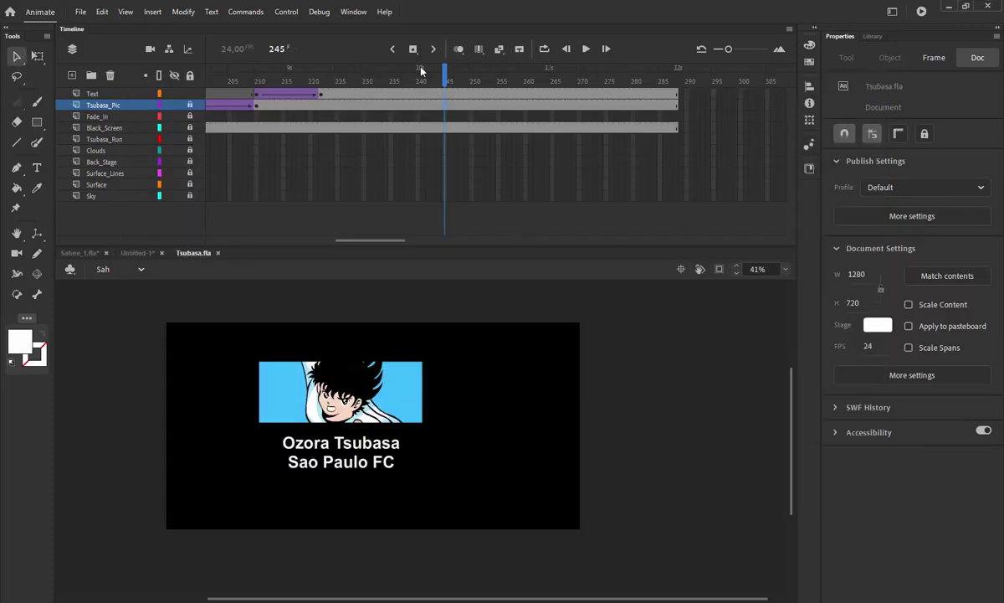
Return to frame 1 and add a layer named General_Mask above the Text layer
left_click_drag(430, 74, 116, 104)
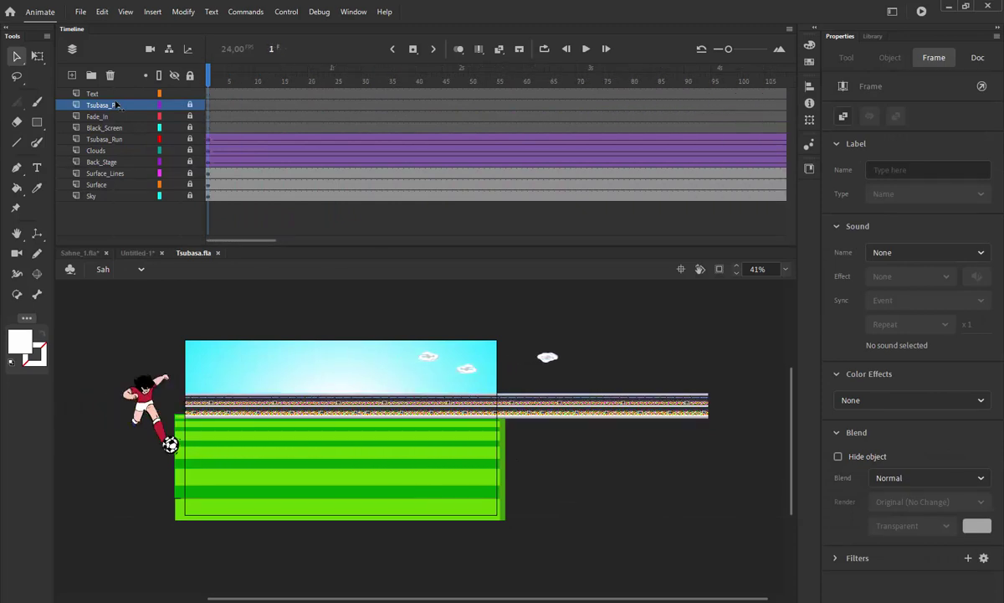
left_click(100, 95)
left_click(72, 74)
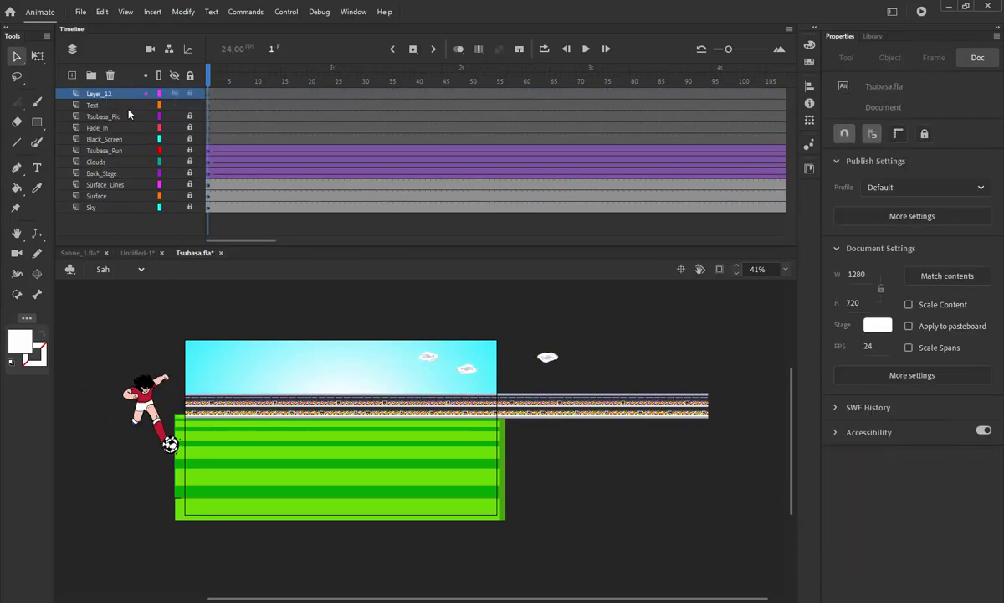
left_click(97, 91)
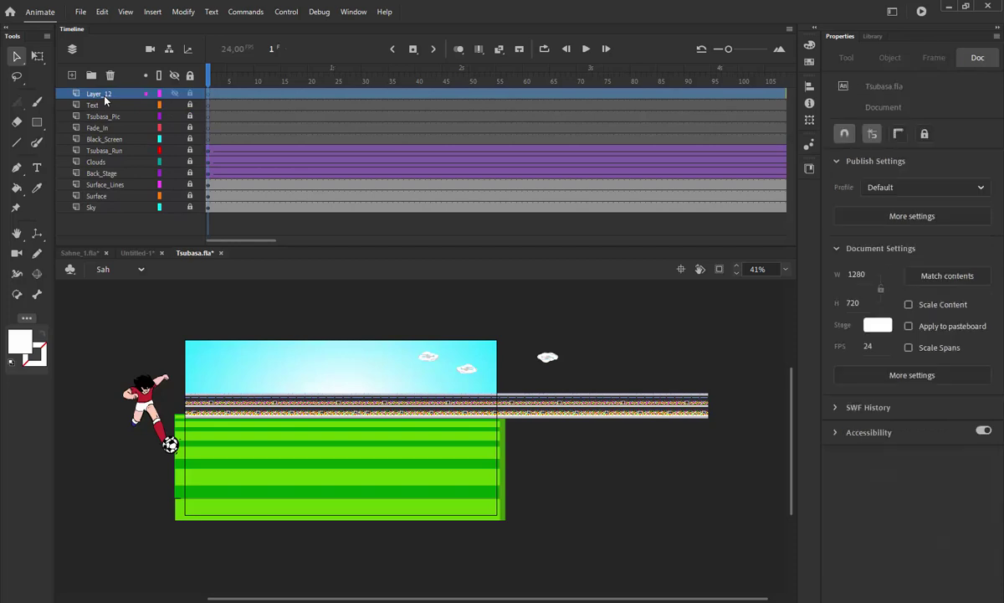
double_click(97, 90)
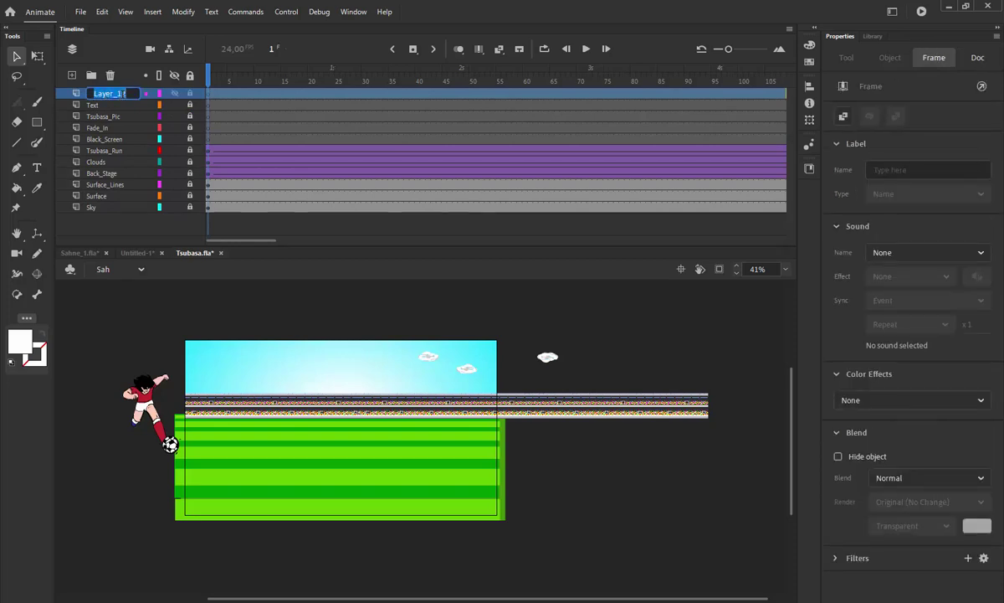
type("General Mask")
key("Return")
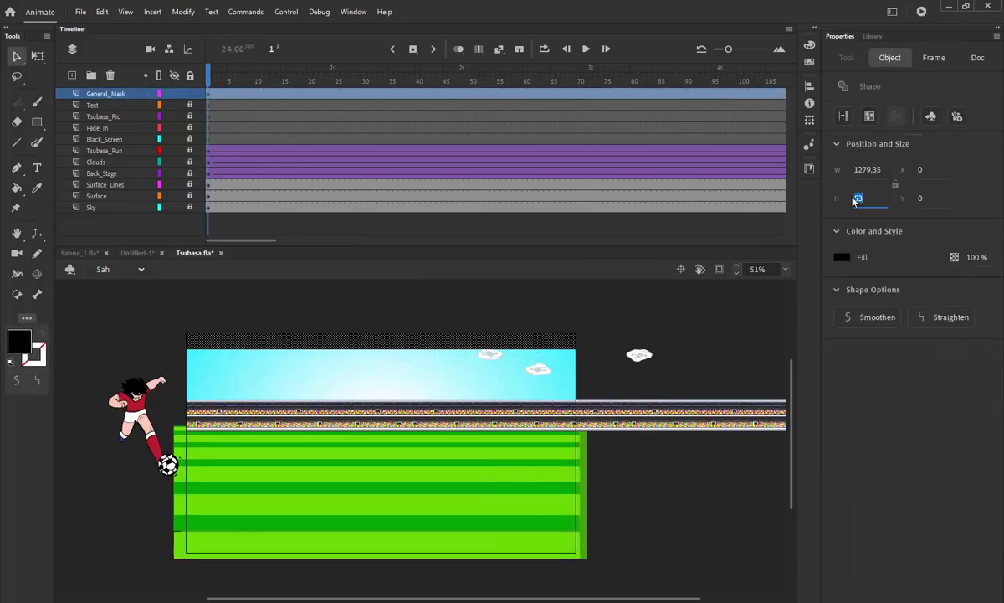
Set the black bar's height to 50 on the General_Mask layer and center it horizontally on the stage
left_click(809, 85)
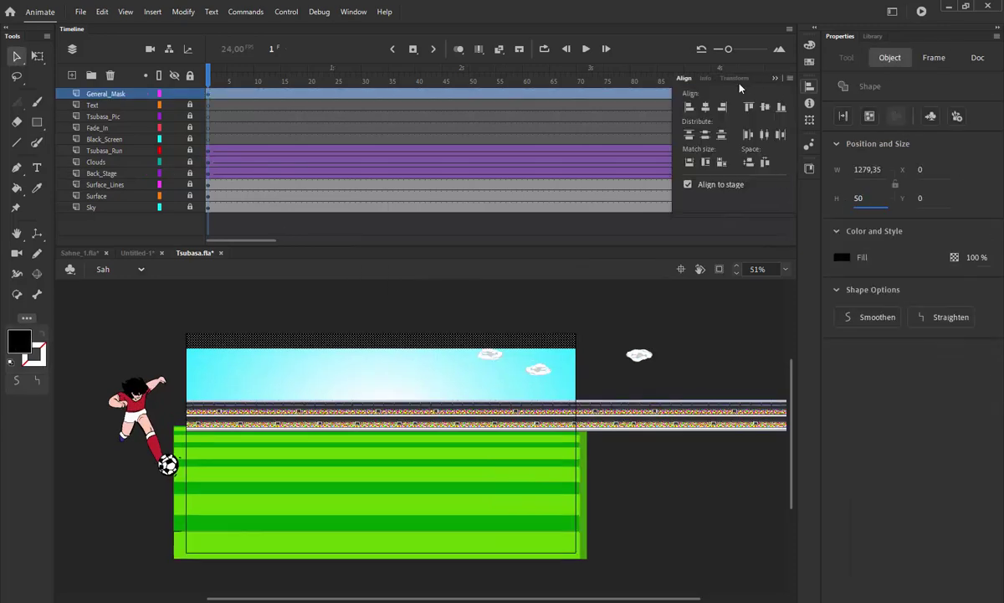
left_click(705, 108)
left_click(555, 329)
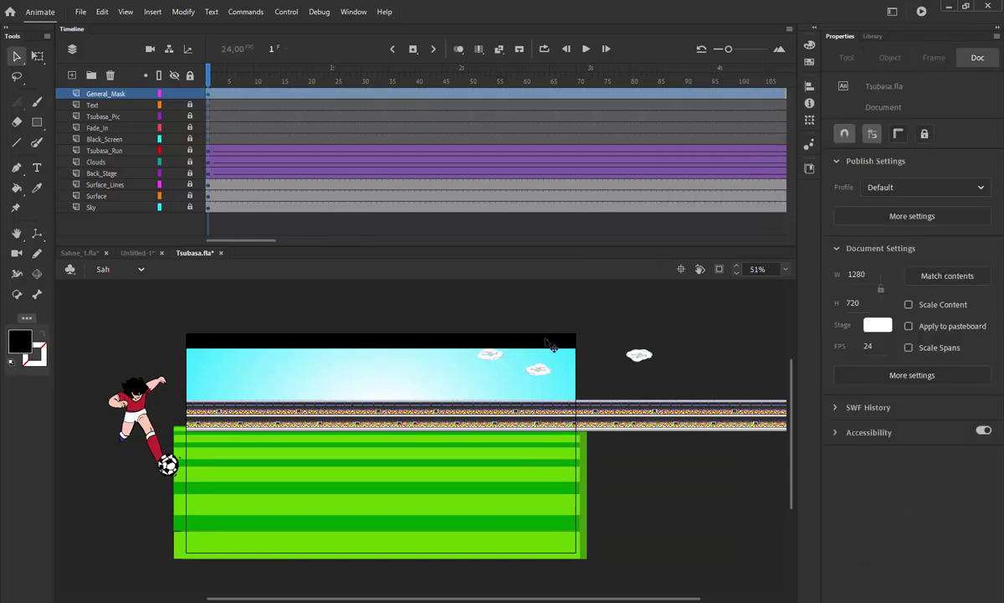
Widen the bar to about 1310 px, slightly beyond both stage sides, and place a copy along the stage's lower edge
left_click(546, 341)
key("q")
left_click_drag(536, 352, 536, 557)
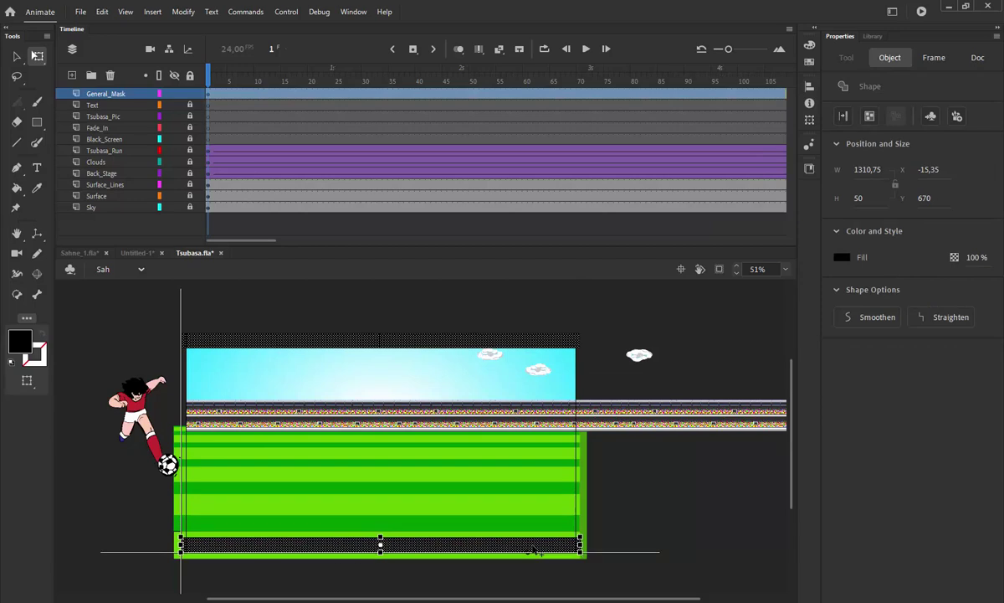
left_click(808, 86)
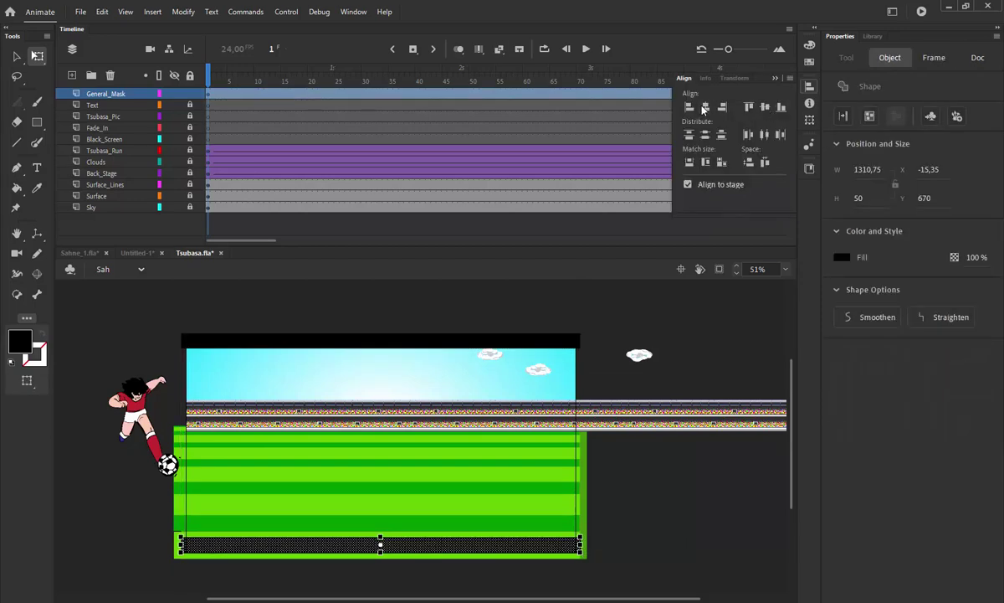
left_click(588, 514)
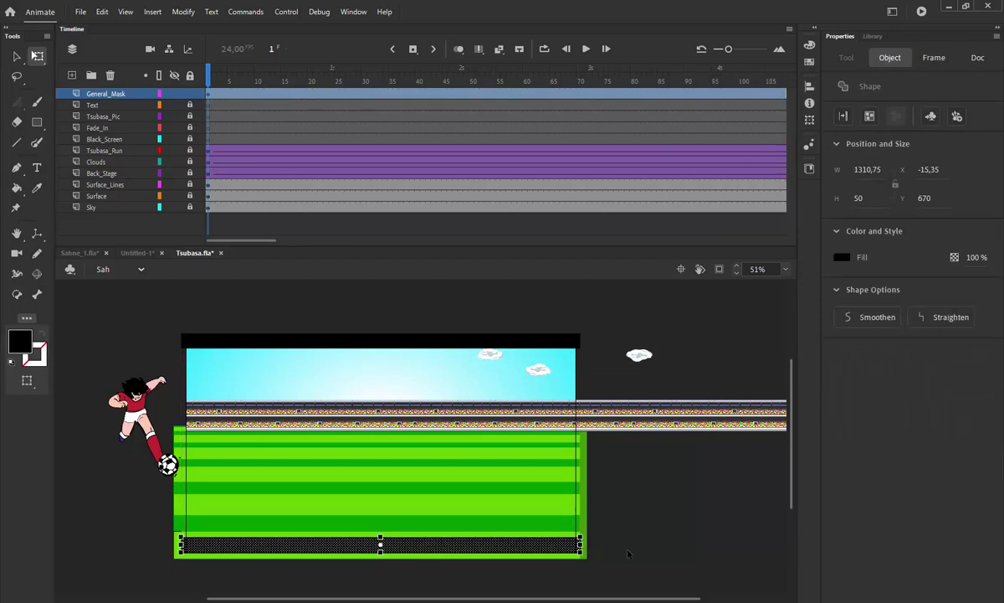
Convert both black bars on the General_Mask layer to a movie clip symbol named General_mask
left_click(209, 94)
key("F8")
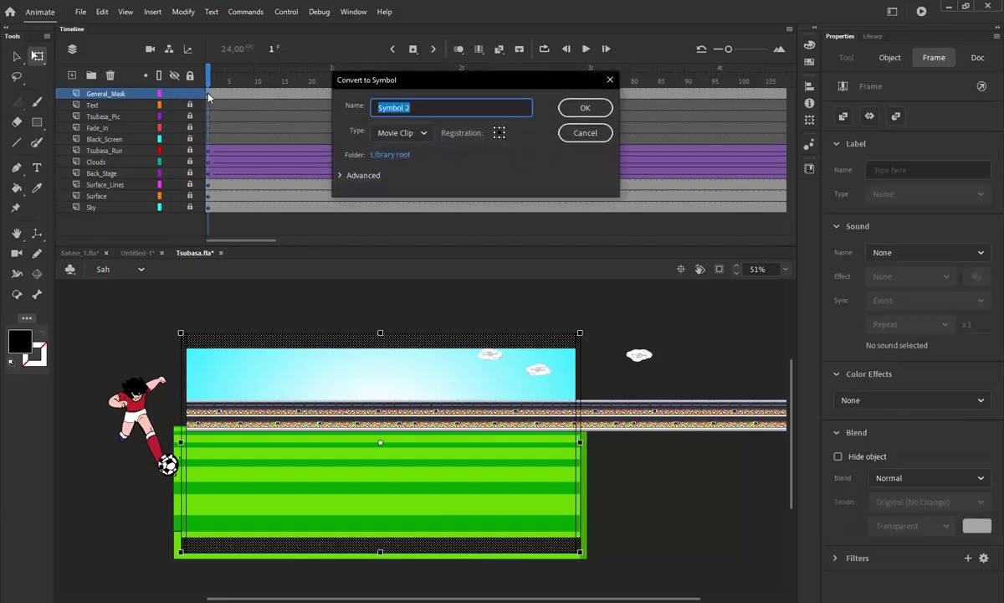
type("General_mask")
key("Return")
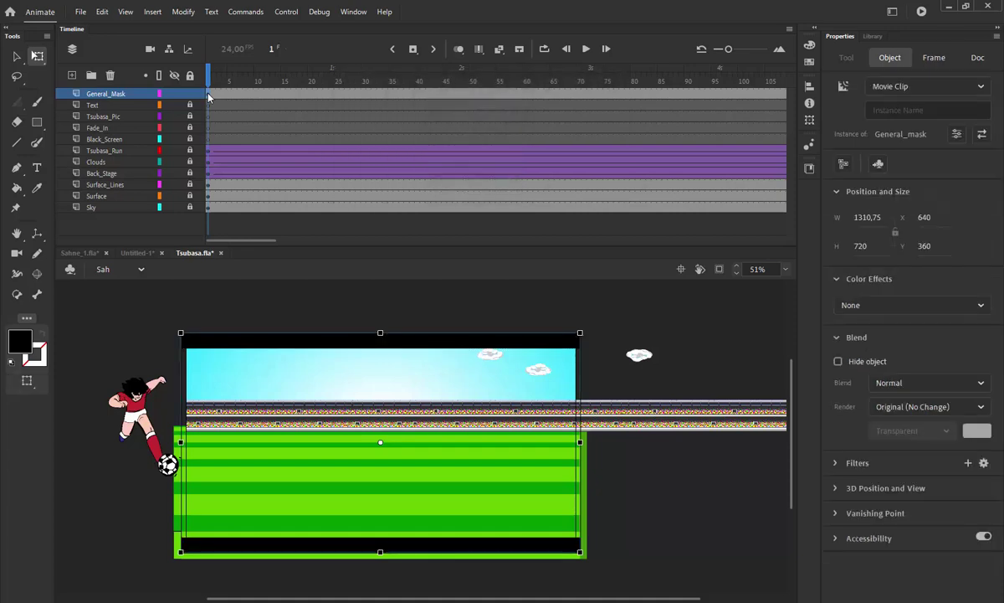
Test the movie with the black bars, close the preview, and play the timeline through to its end
key("ctrl+Return")
left_click(862, 75)
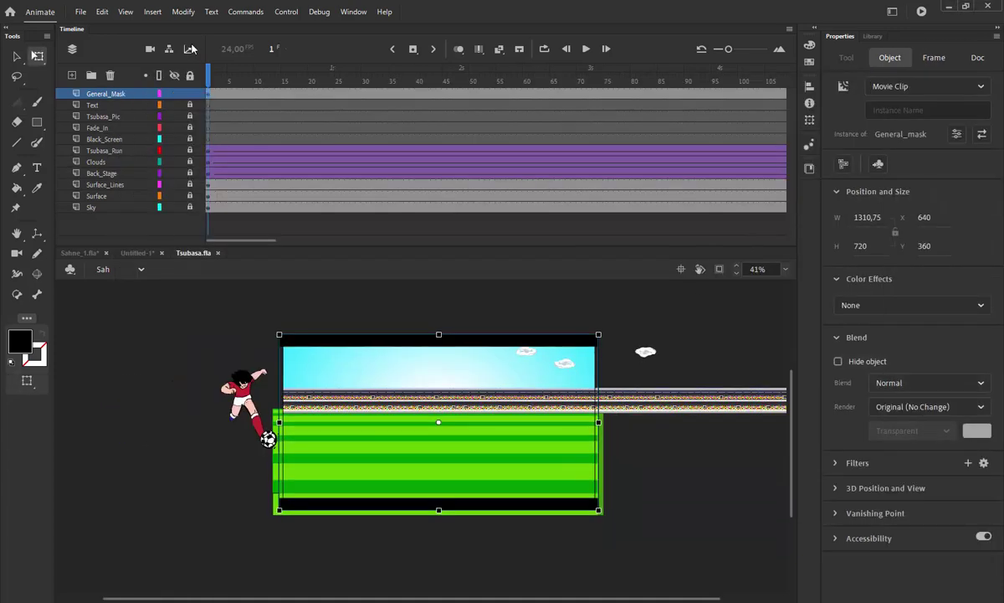
left_click(217, 78)
key("Return")
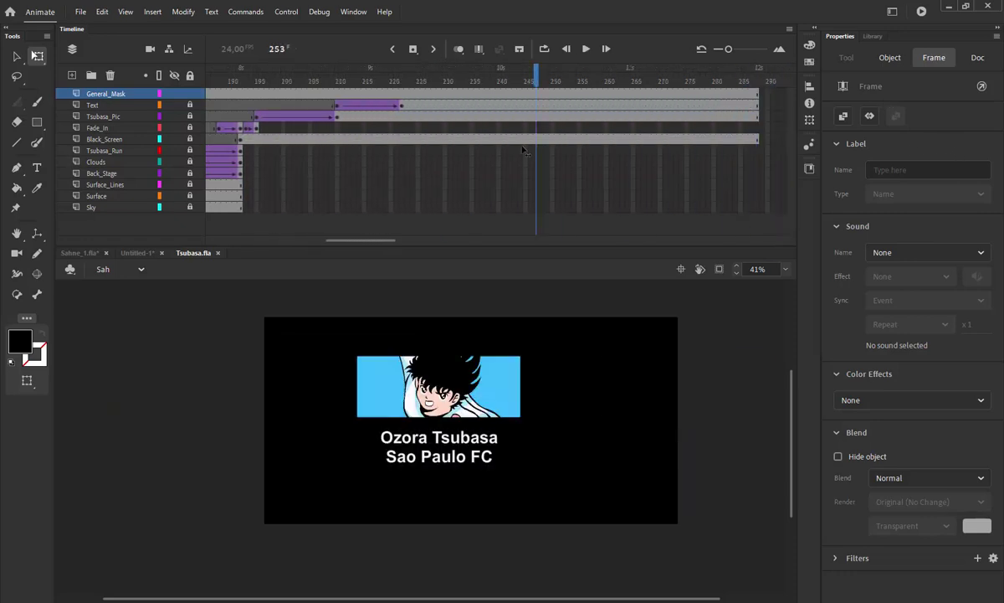
Unlock the Fade_In layer and add a second layer named Fade_In directly above it
left_click(105, 128)
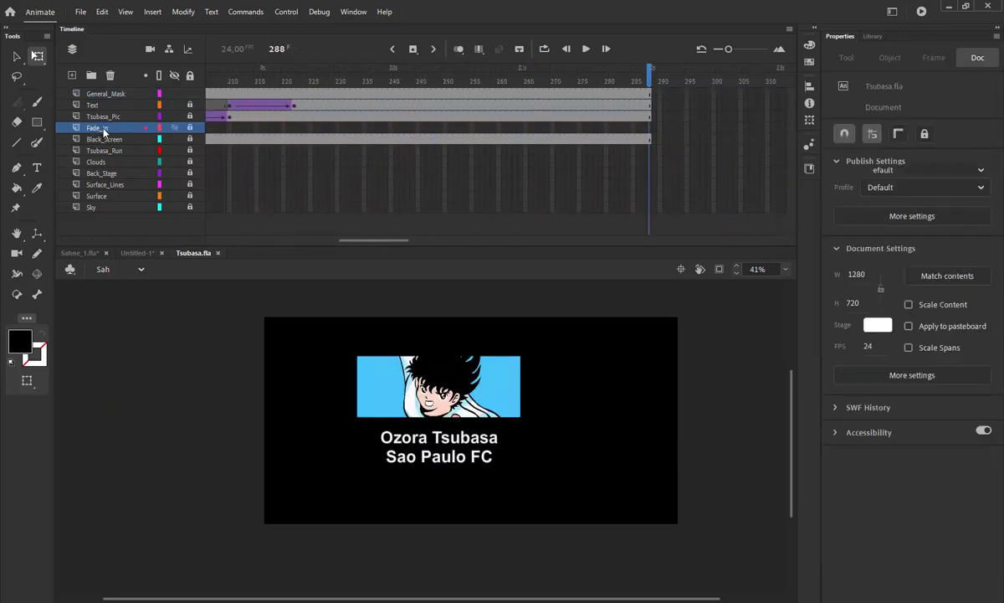
left_click(190, 128)
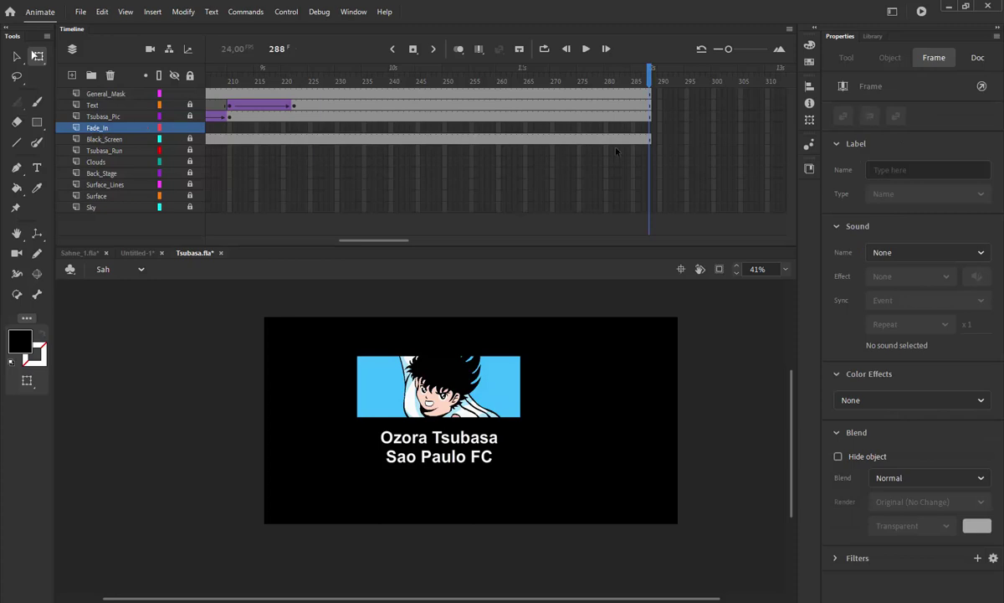
left_click(72, 75)
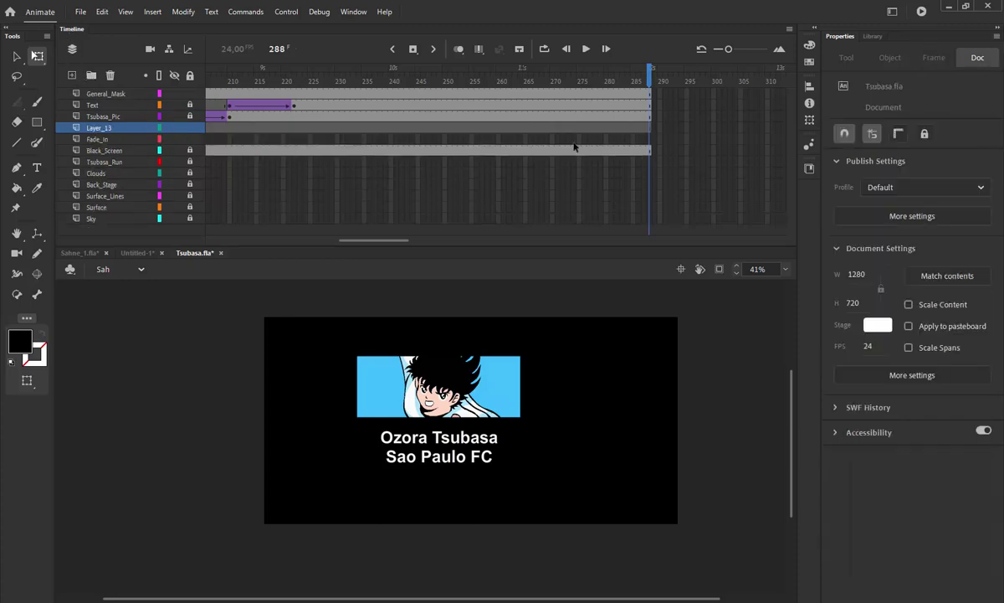
double_click(130, 127)
type("Fade_In")
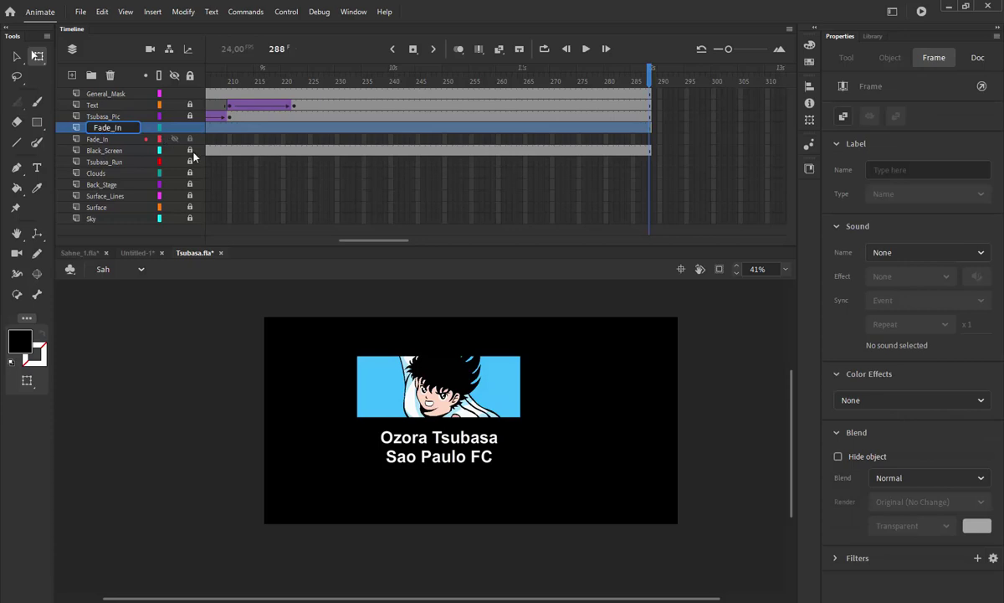
left_click(612, 233)
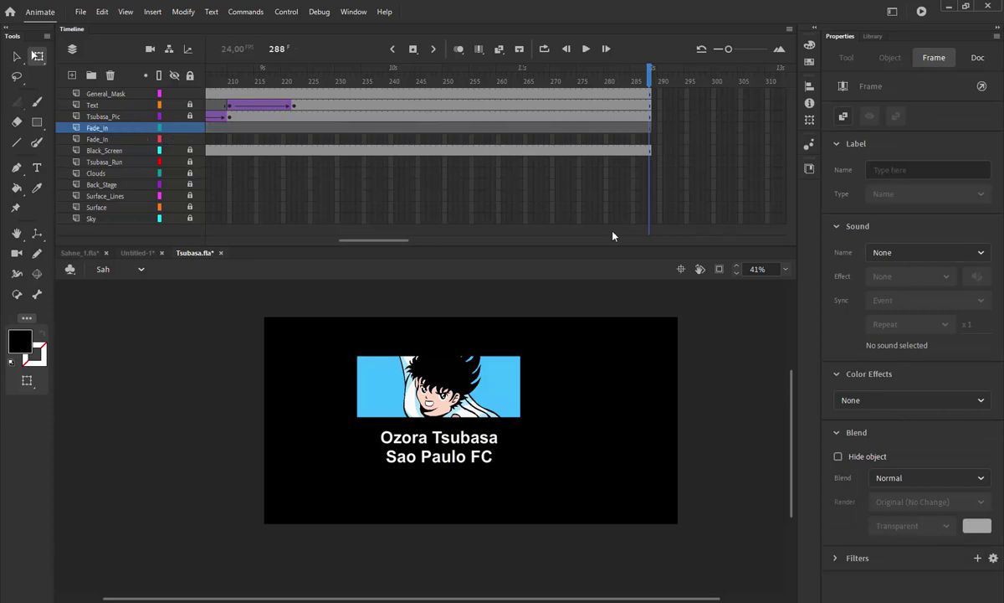
Move the new Fade_In layer above Text and place a copy of the white flash tween on it, ending at frame 291
left_click_drag(648, 73, 665, 129)
left_click_drag(118, 128, 119, 102)
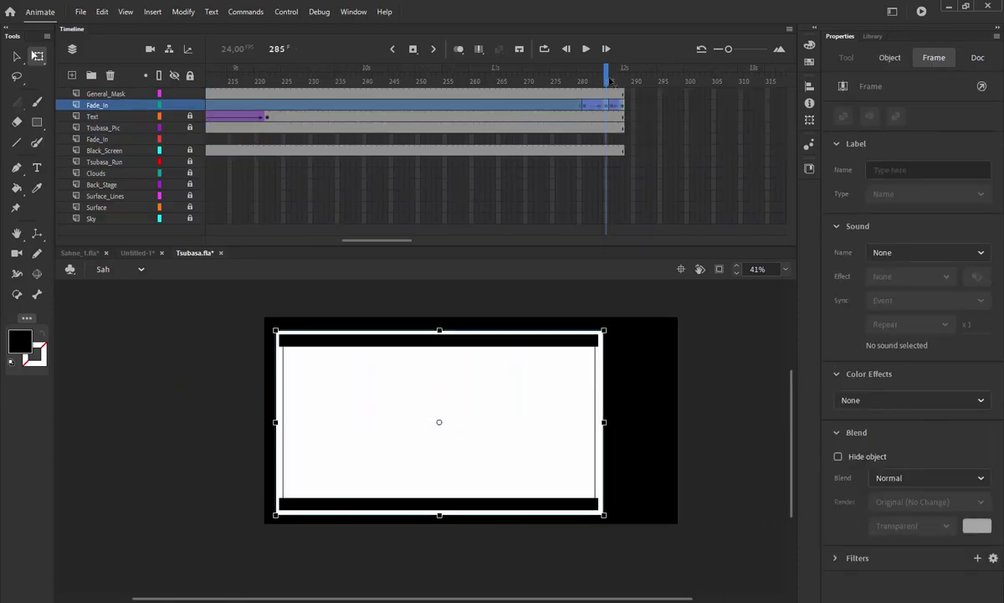
left_click_drag(607, 75, 639, 78)
left_click(665, 128)
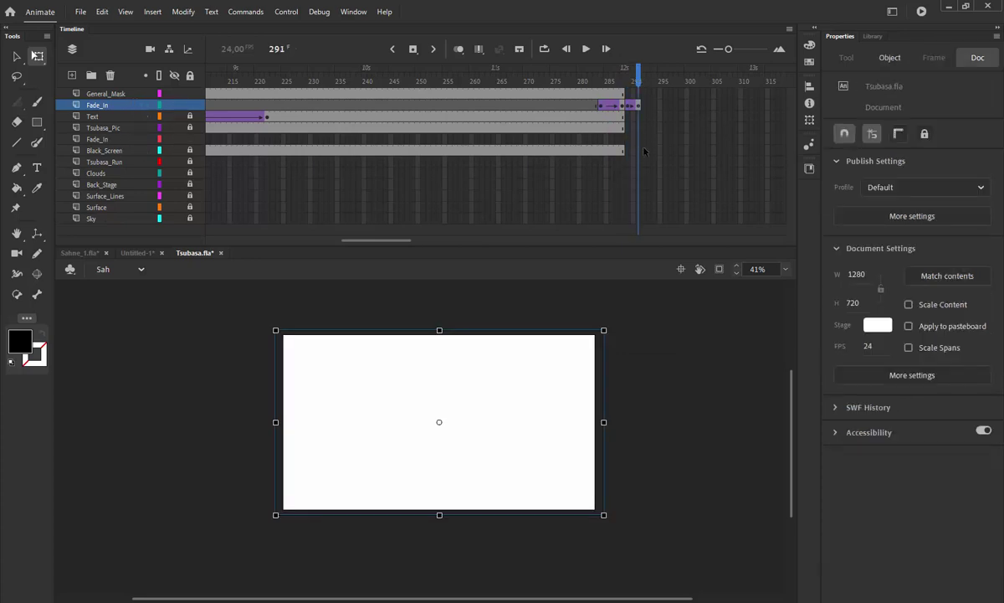
Extend the Black_Screen layer to frame 291, matching the end of the new flash, and save the document
left_click(638, 151)
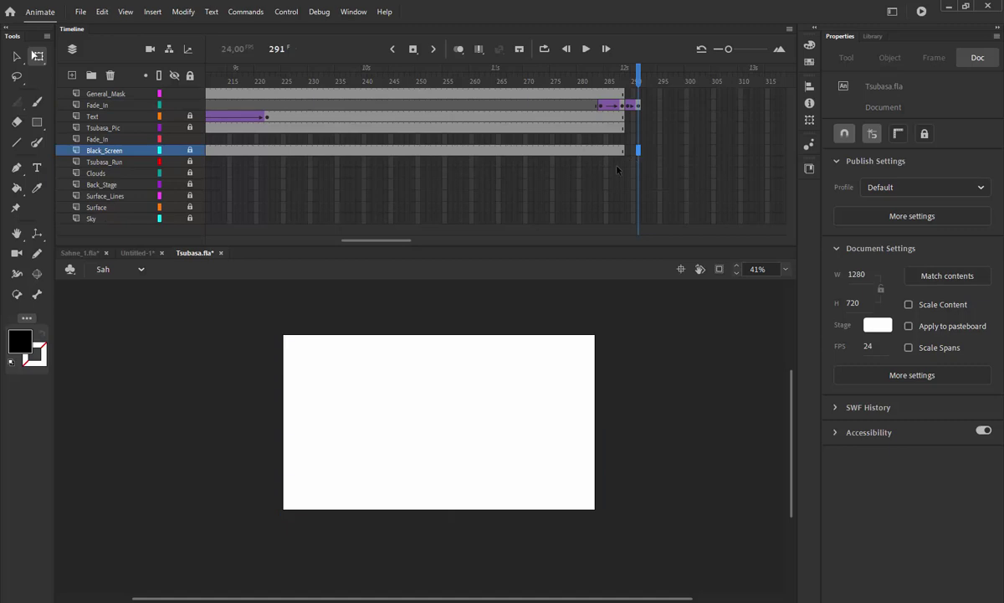
key("F5")
left_click_drag(637, 77, 640, 125)
key("ctrl+s")
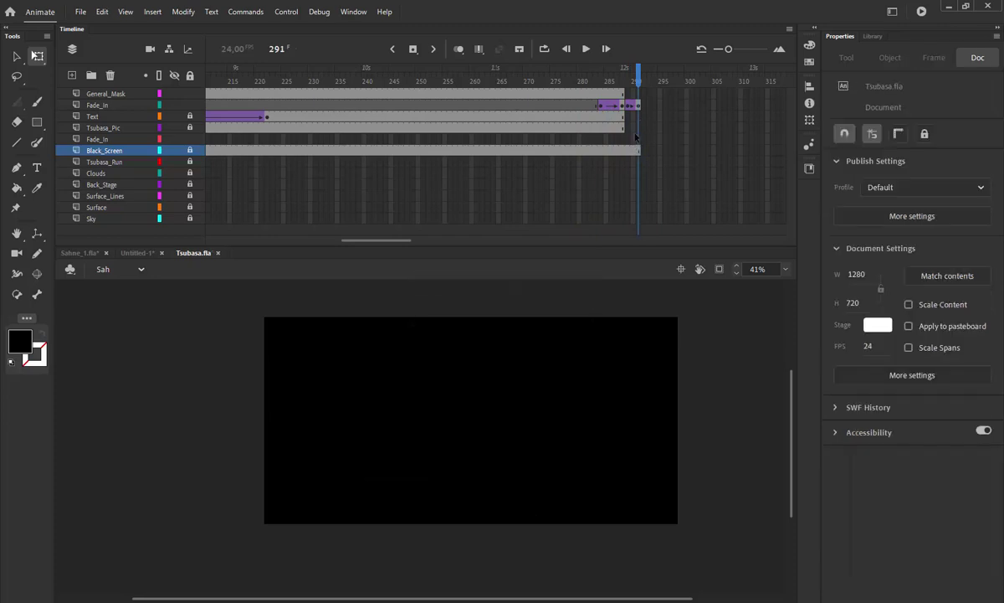
Check the end of the new flash, extend the Black_Screen layer to about frame 315, and save the document
left_click(639, 105)
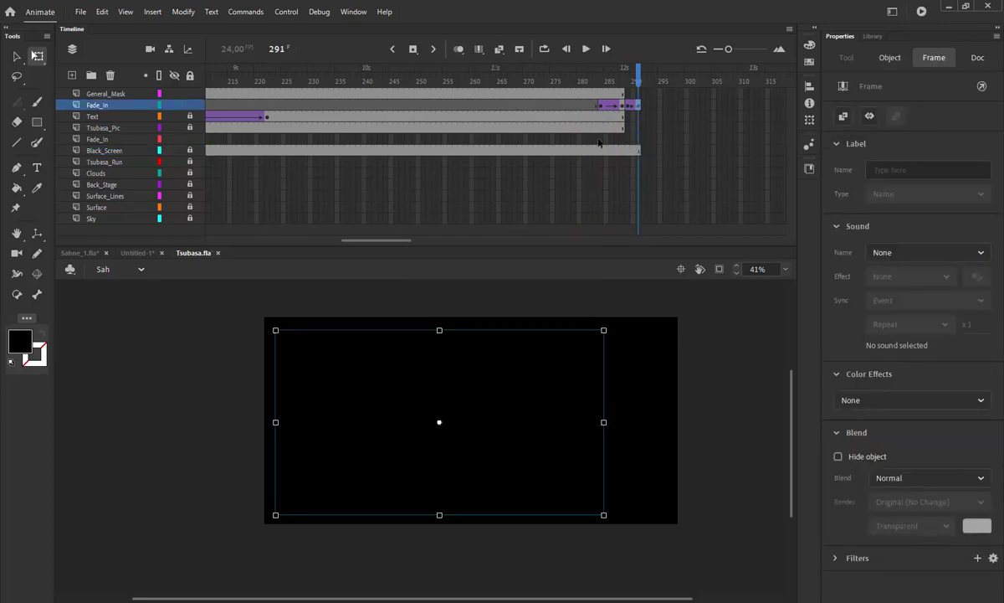
left_click_drag(632, 83, 638, 83)
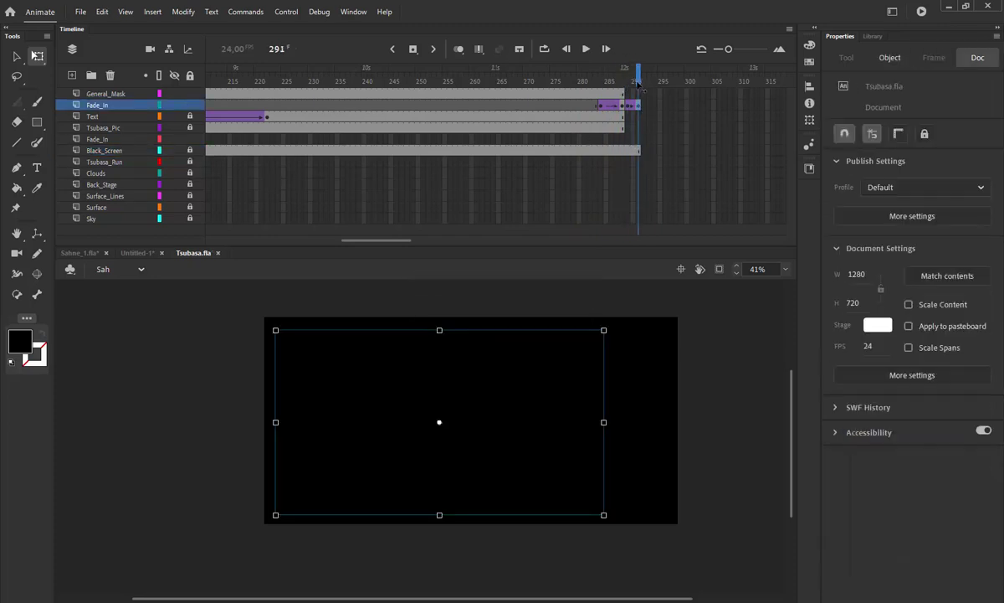
left_click(625, 154)
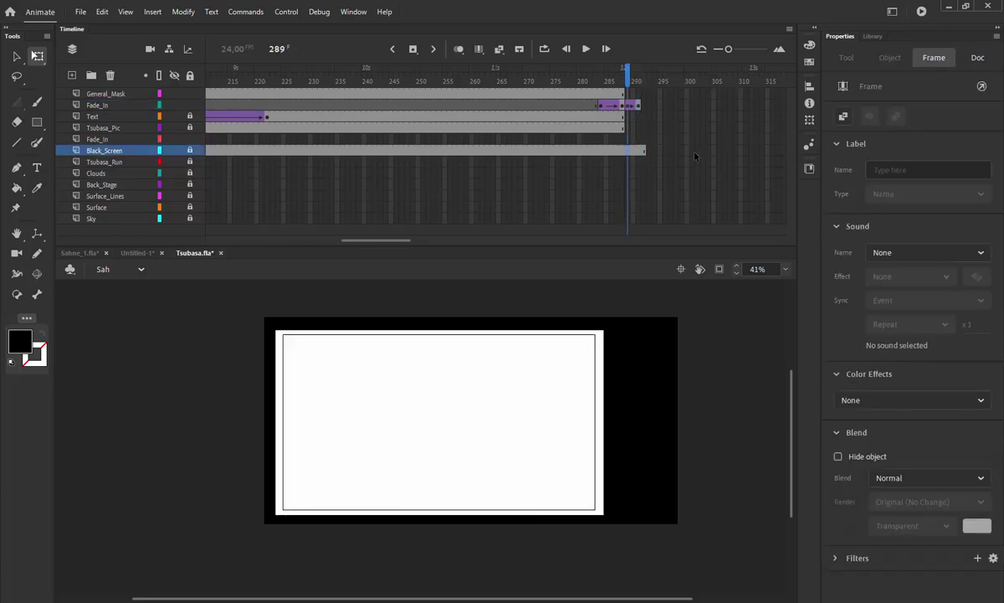
key("F5")
key("F5")
key("F5")
key("F5")
key("F5")
left_click_drag(665, 149, 640, 149)
key("F5")
key("F5")
key("F5")
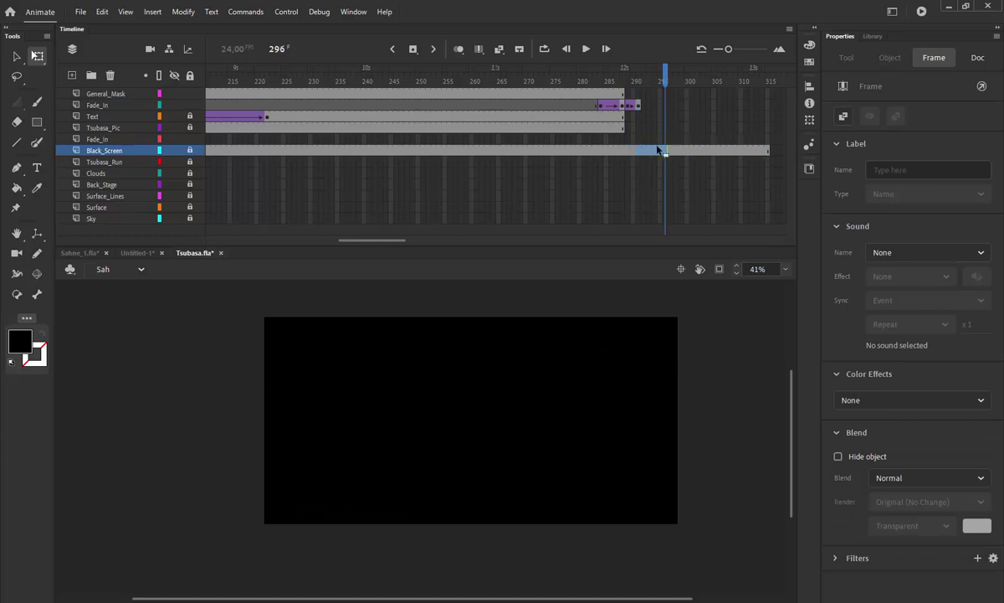
left_click_drag(718, 72, 749, 99)
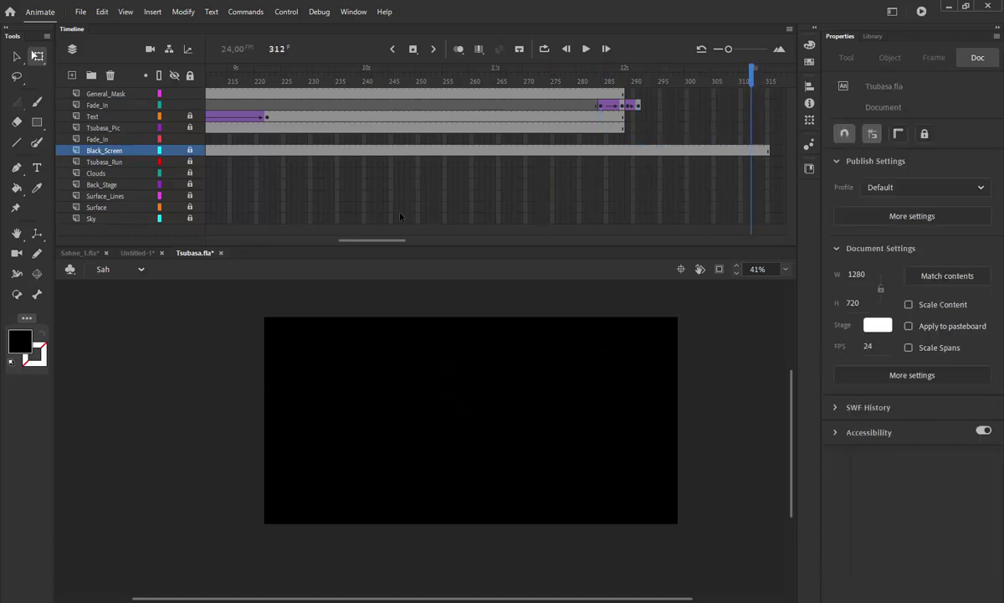
key("ctrl+s")
Start a video export of the Sah scene and choose to export a frame range instead of all frames
left_click(75, 12)
mouse_move(128, 201)
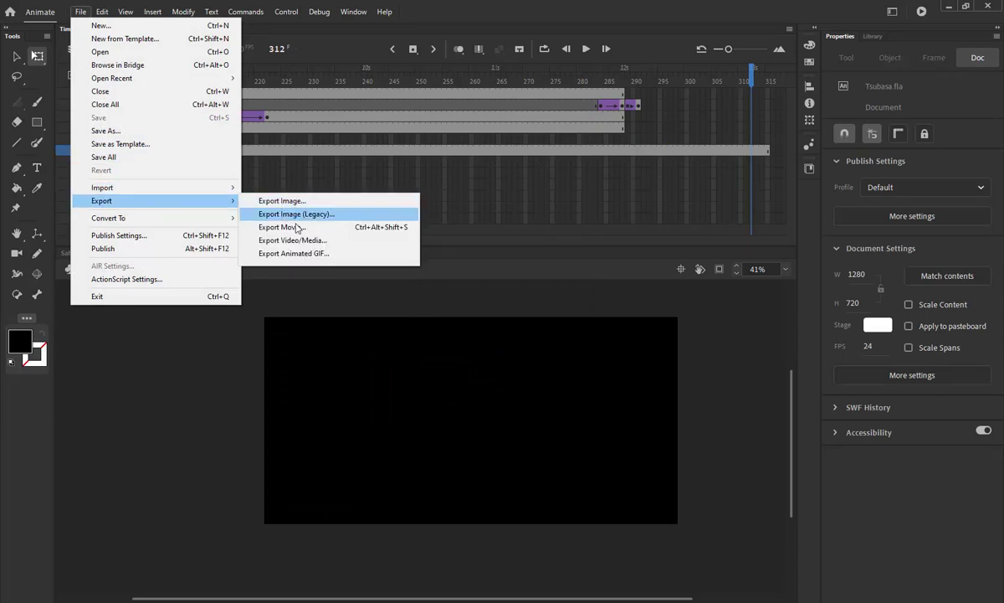
left_click(297, 240)
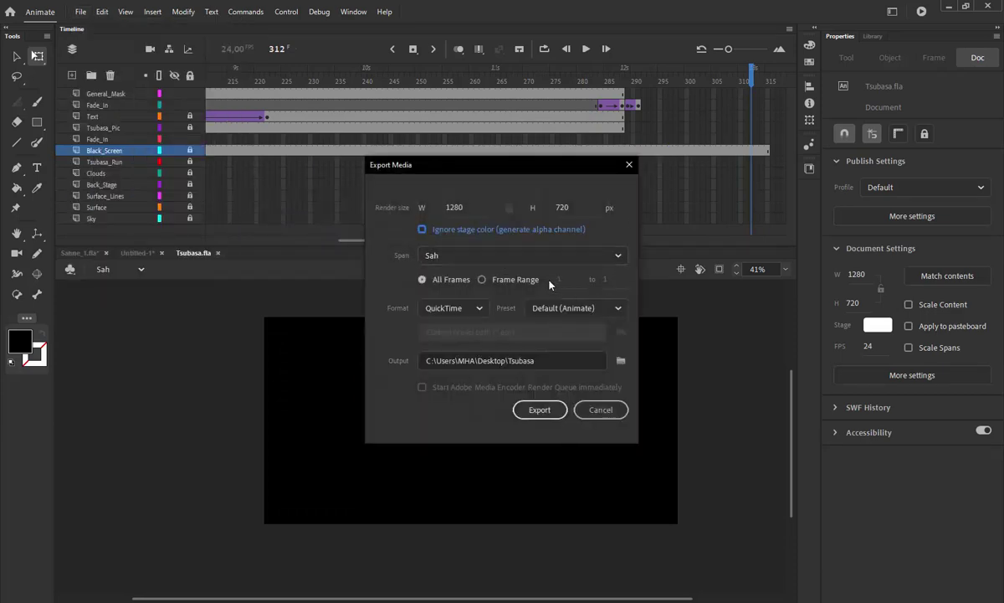
left_click(514, 280)
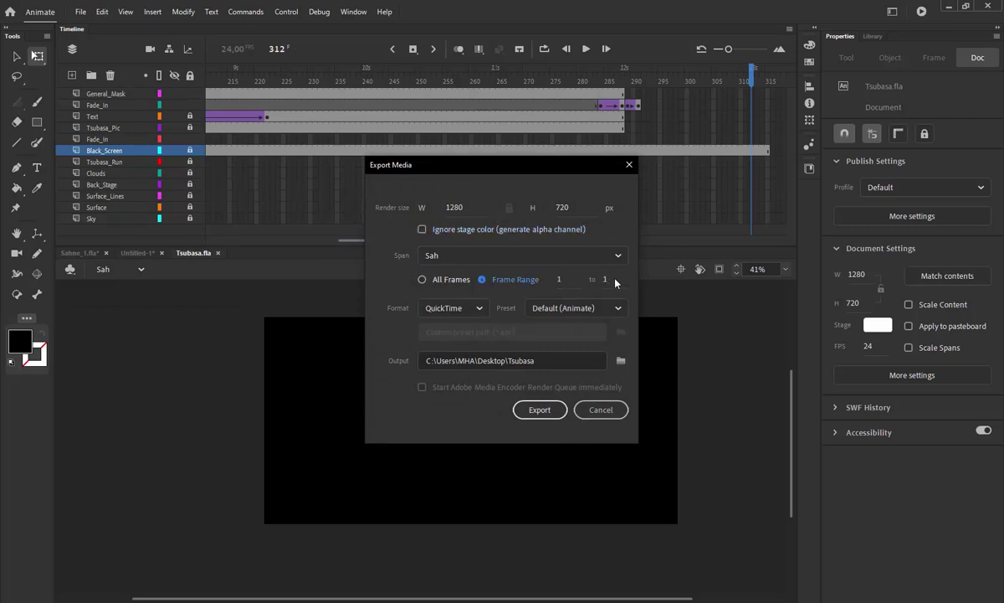